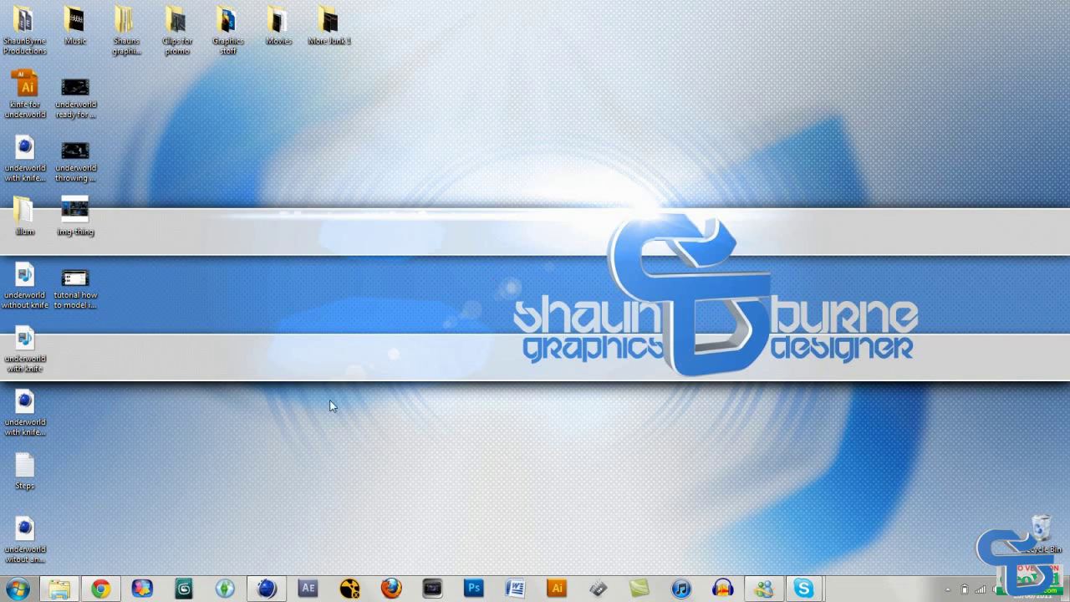
Switch to CINEMA 4D and examine the finished bullet model from another angle with a render of the view
click(267, 588)
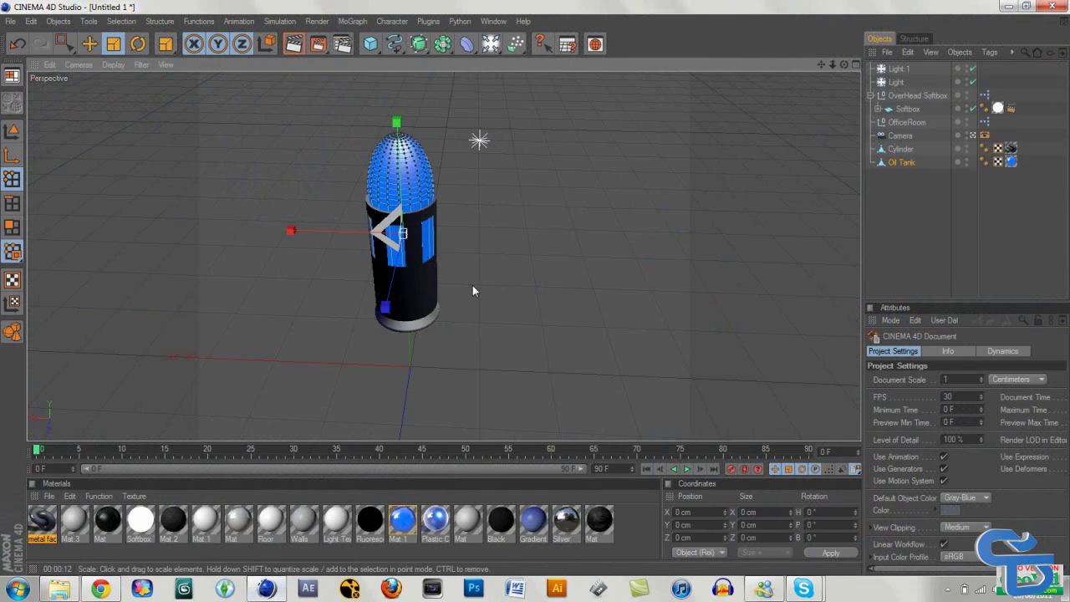
drag(844, 64, 982, 138)
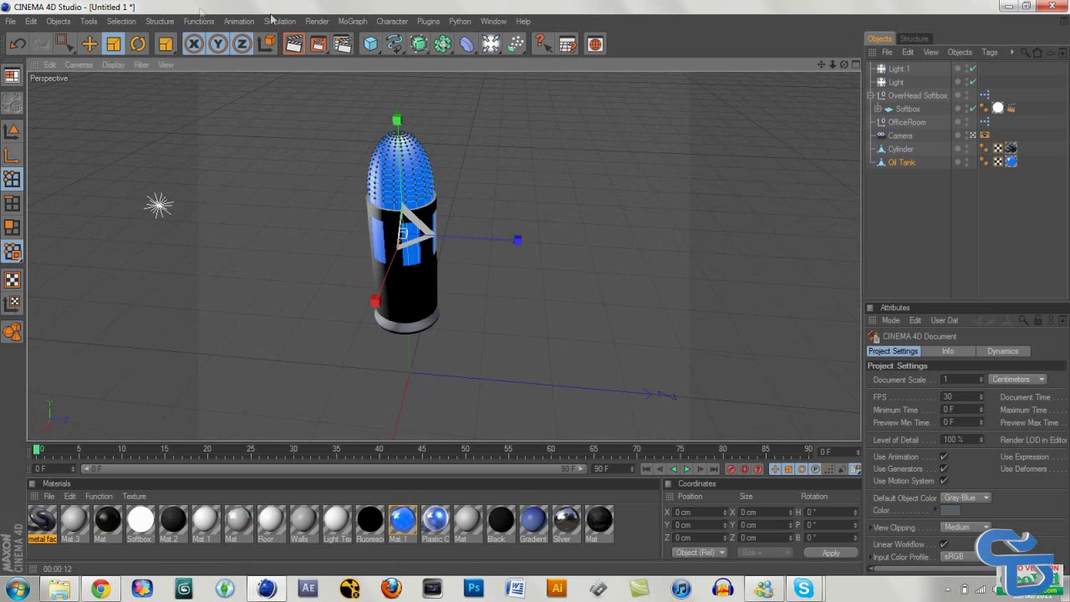
click(298, 47)
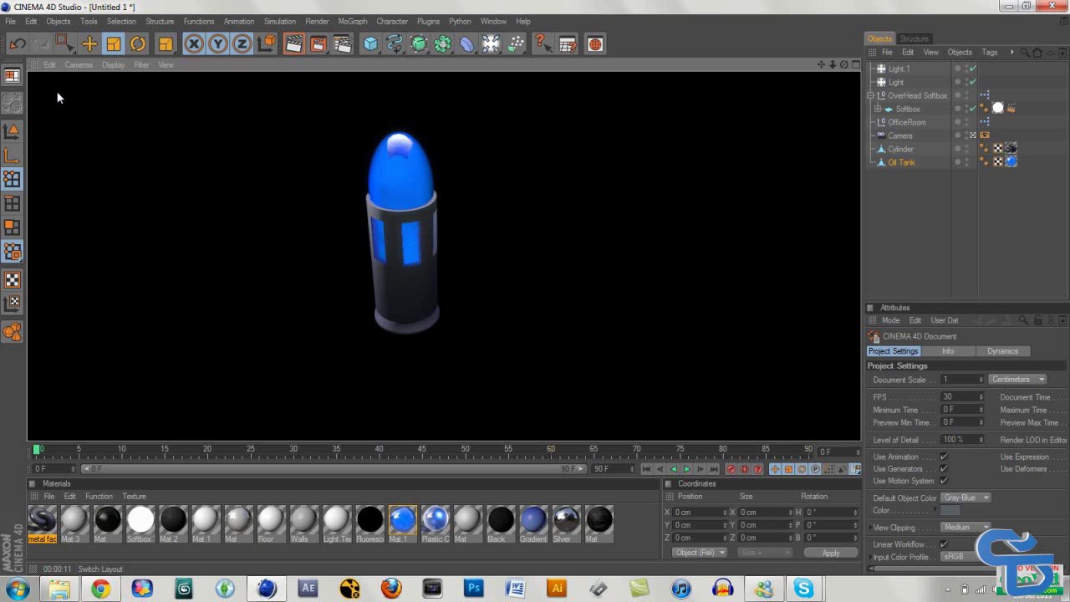
click(446, 130)
Start a new project and add Global Illumination to its render settings with Stochastic Samples set to High
click(7, 21)
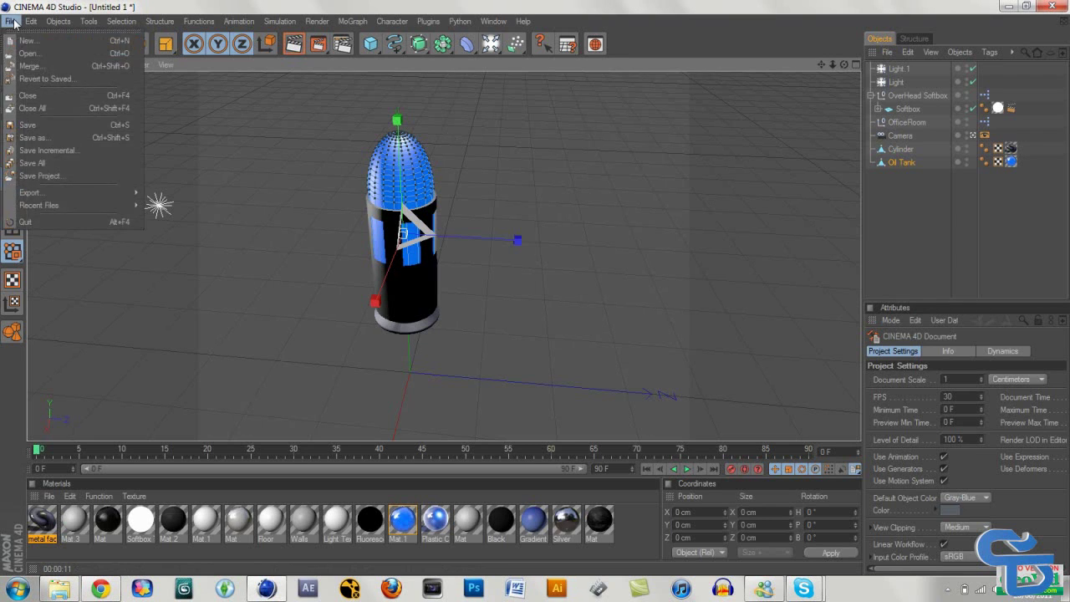
click(34, 35)
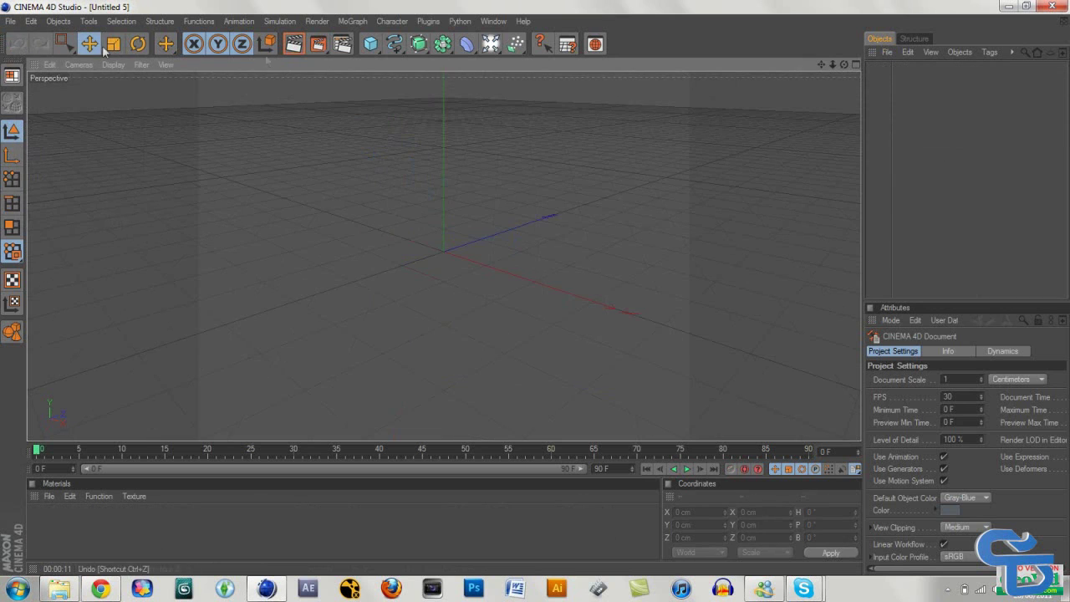
click(344, 45)
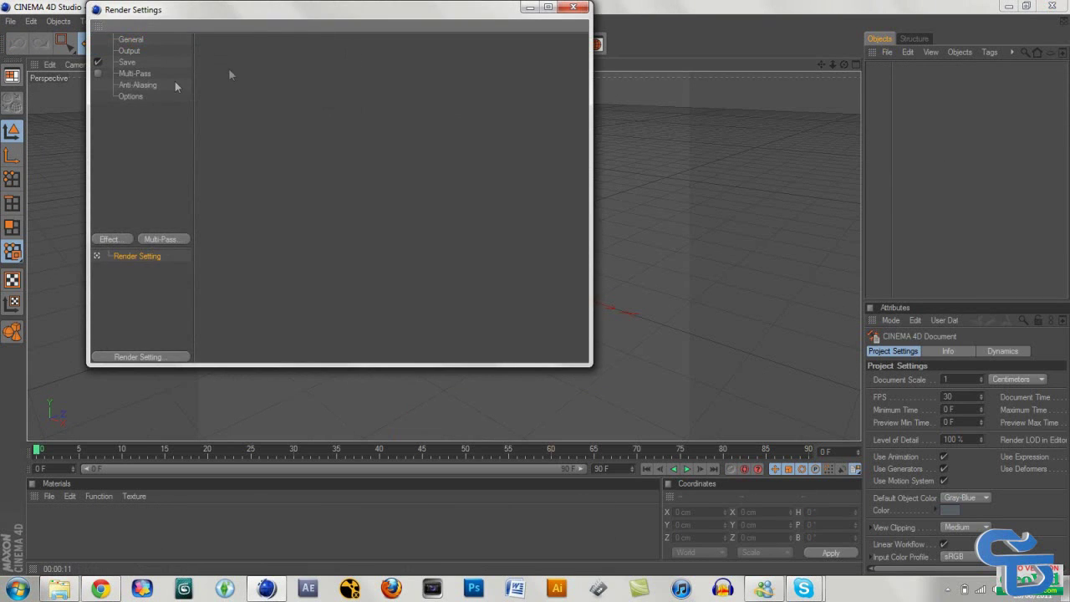
click(118, 239)
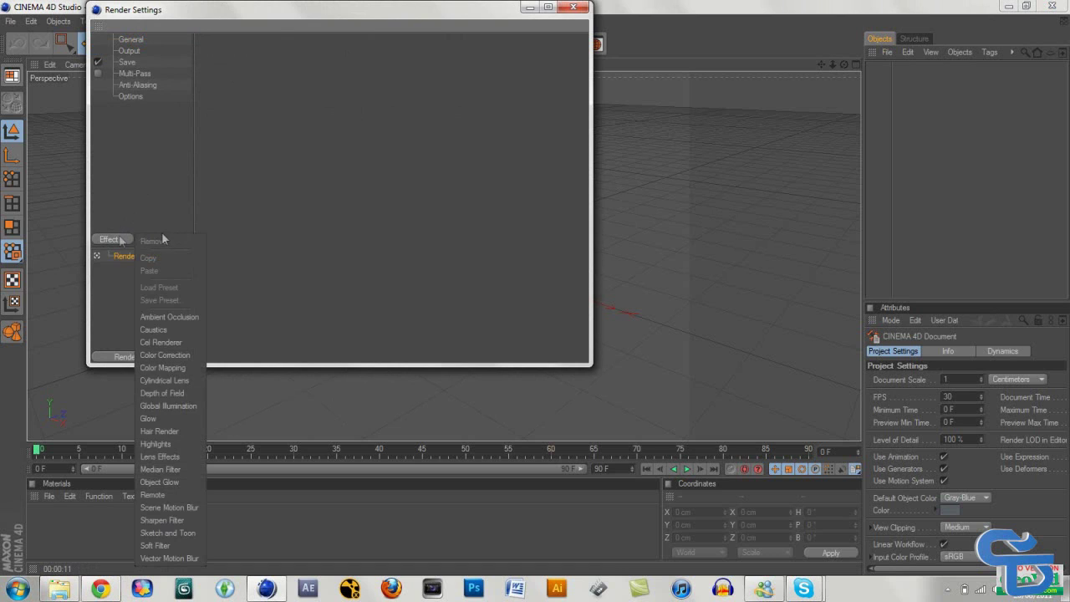
click(172, 405)
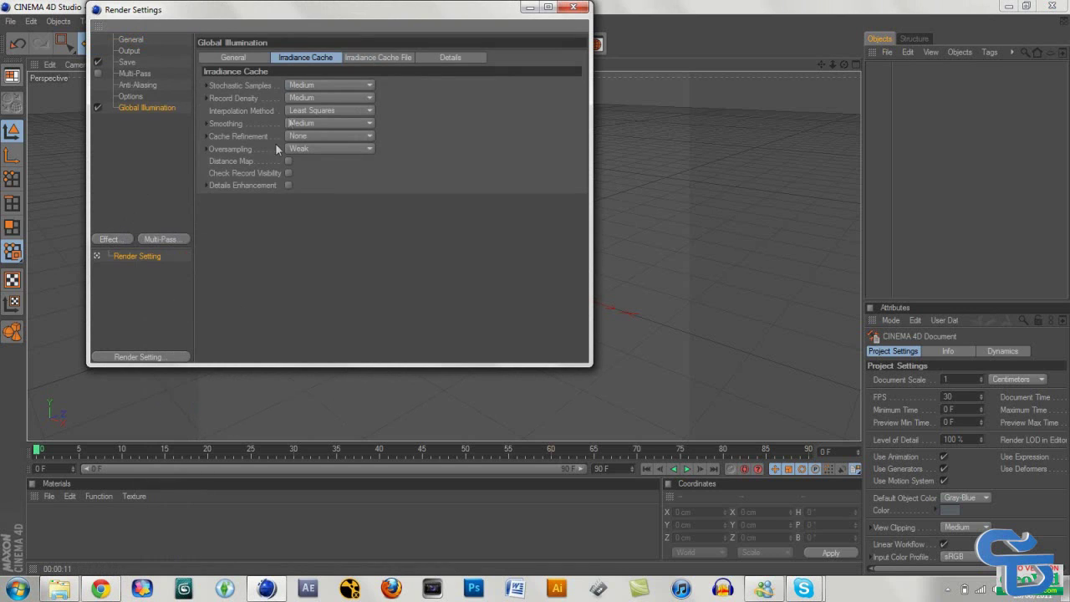
click(328, 85)
click(321, 141)
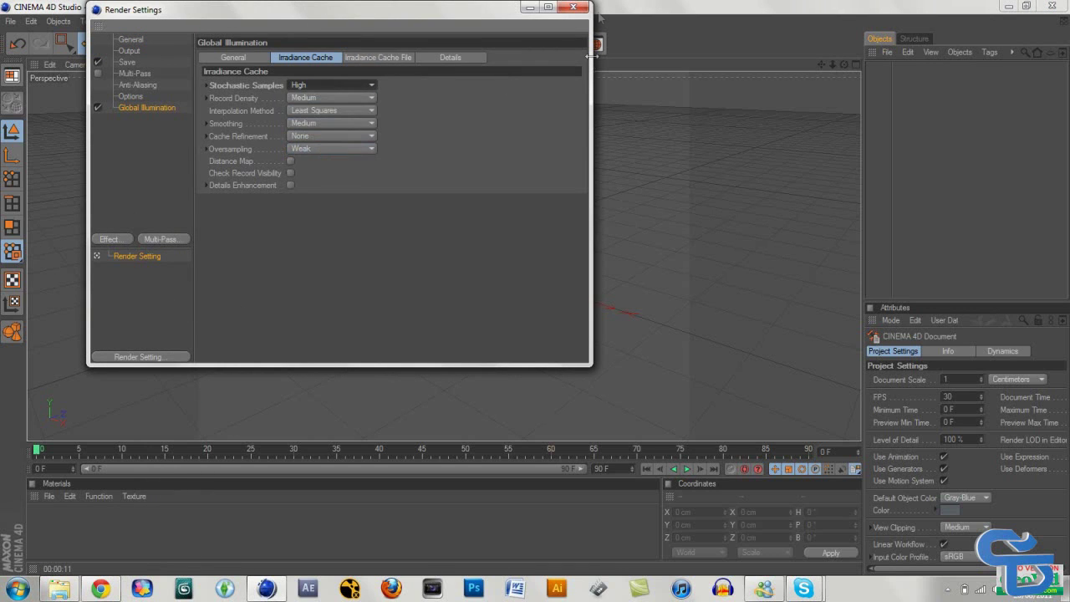
click(572, 7)
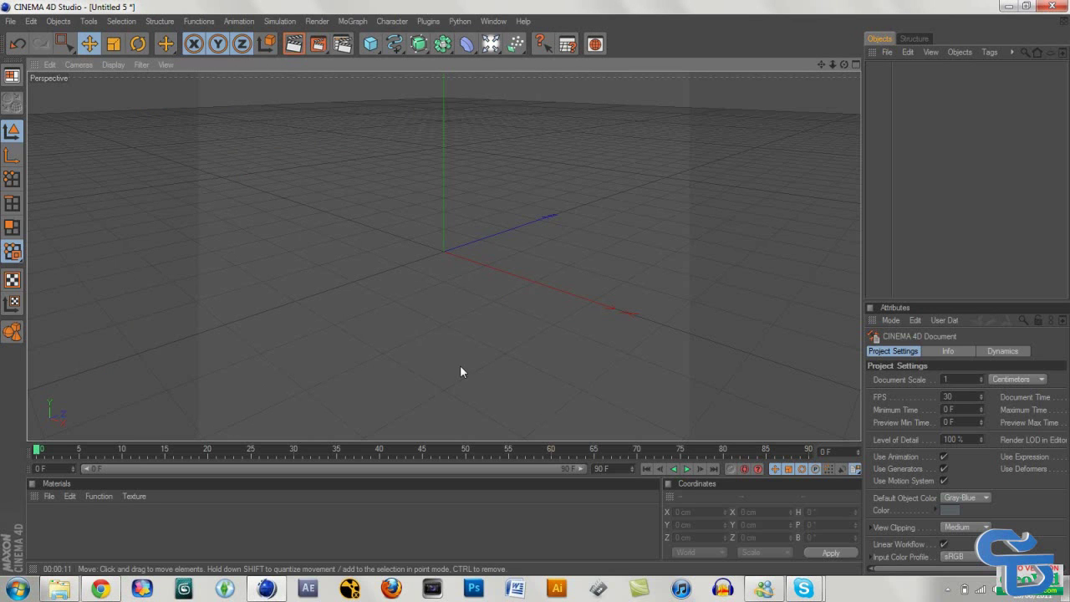
Add OverheadSoftbox.c4d from the GreyscalegorillaLightKitPro1 presets to the scene and minimize the Content Browser
key(shift+F8)
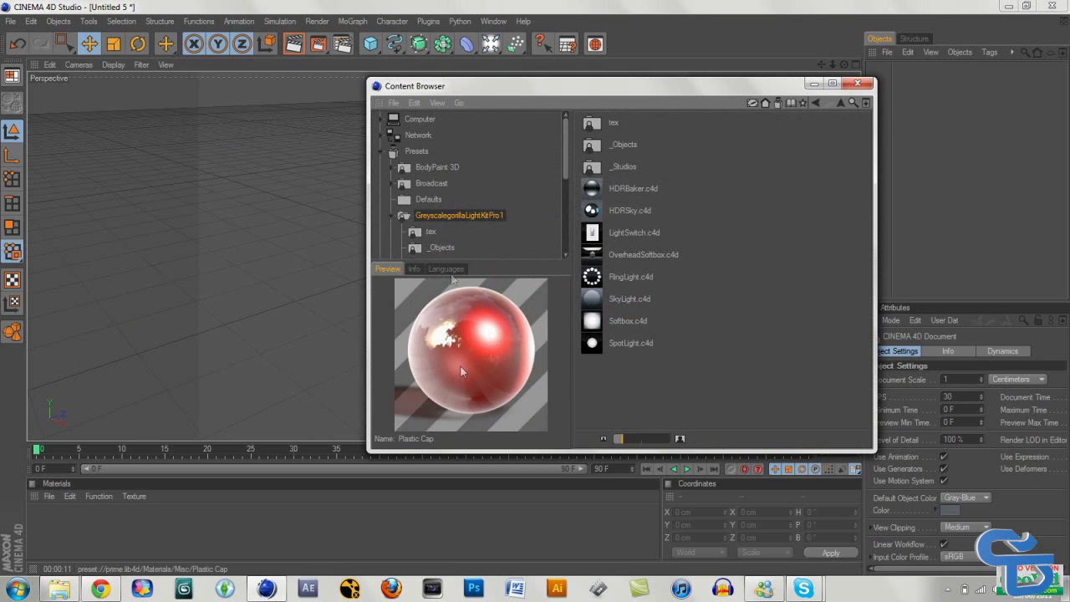
click(616, 249)
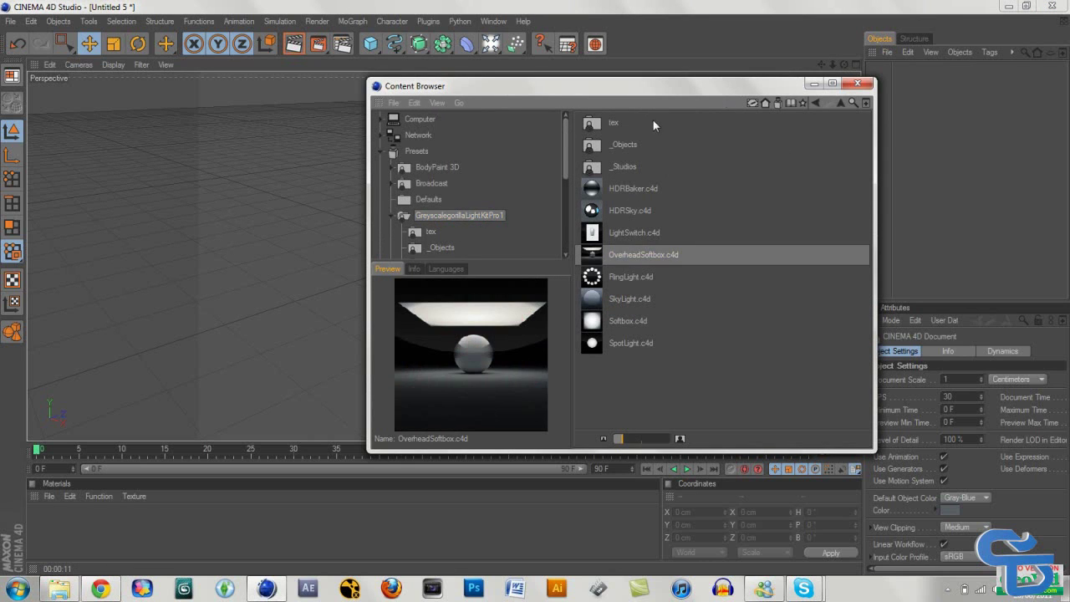
drag(720, 90, 529, 108)
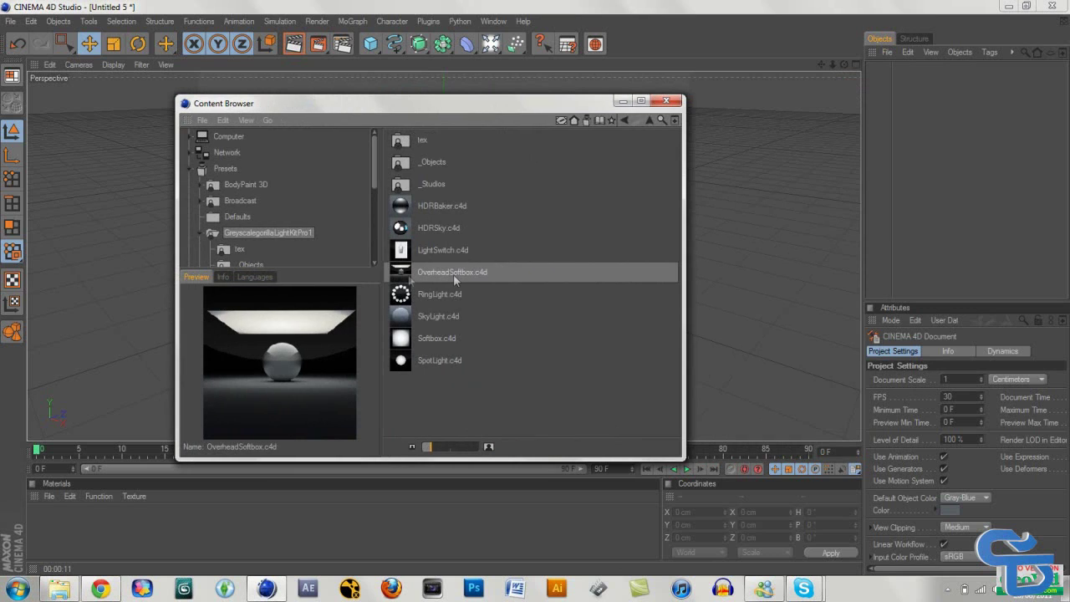
drag(889, 176, 914, 89)
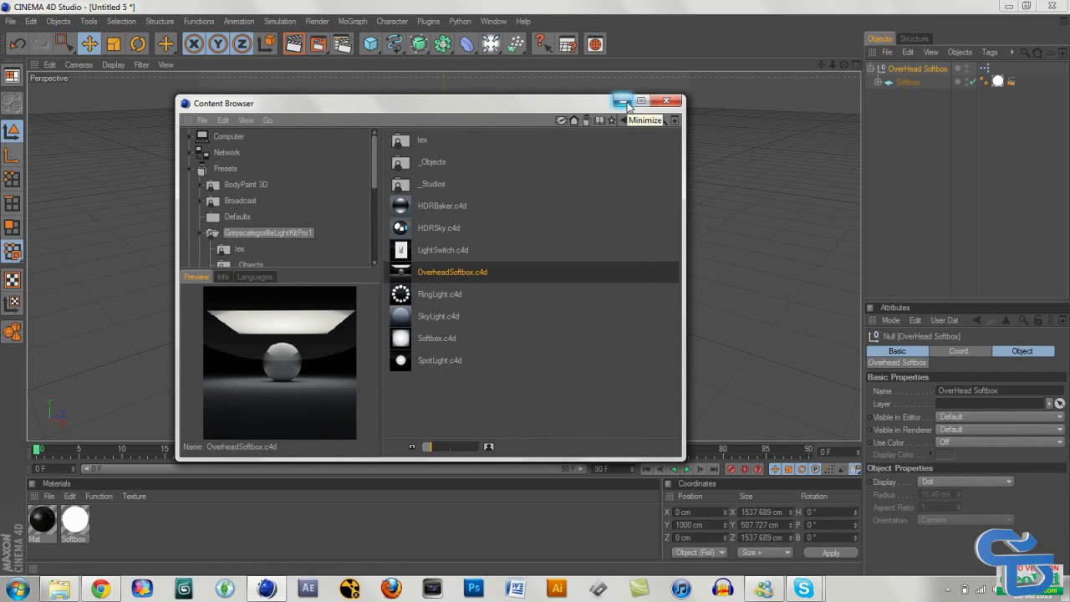
click(622, 101)
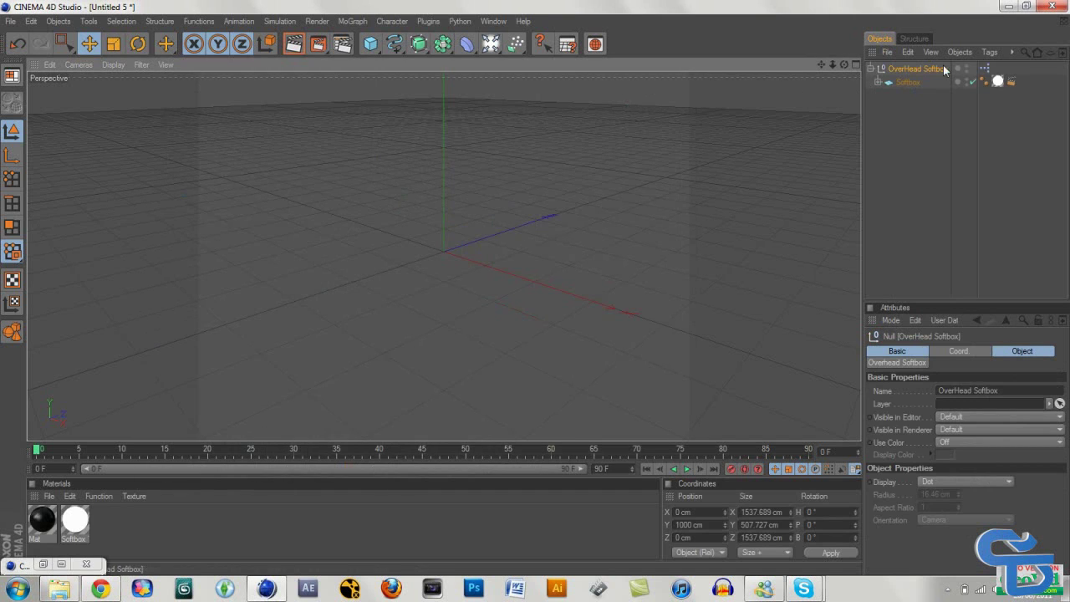
alt+right_drag(536, 108, 536, 175)
scroll(536, 177, down, 5)
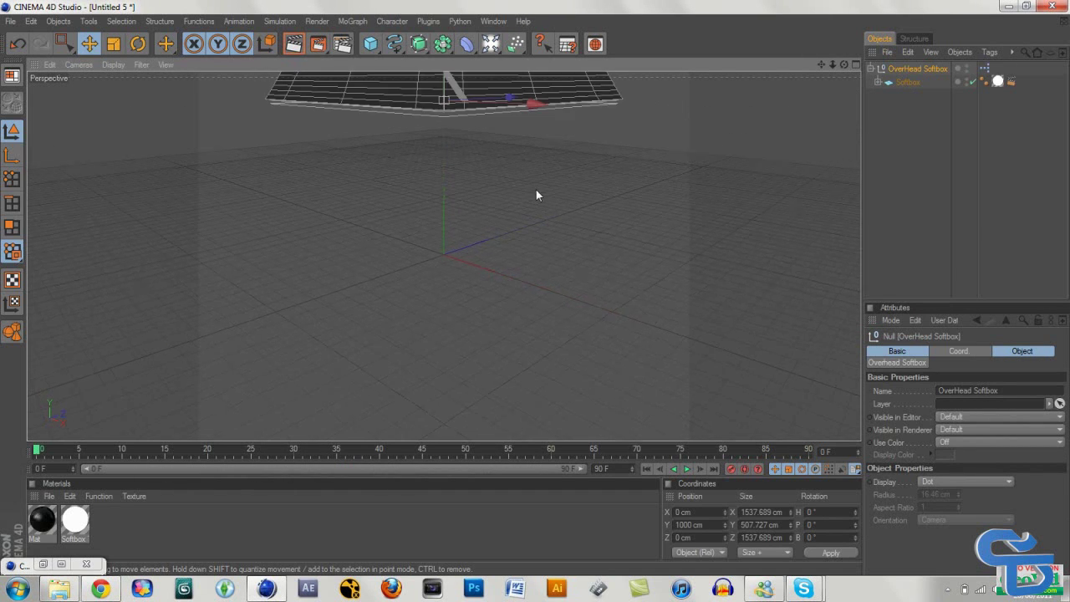
Create an Oil Tank with a 35 cm radius, 300 cm height, 3 height segments and a 35 cm cap height
scroll(537, 158, up, 5)
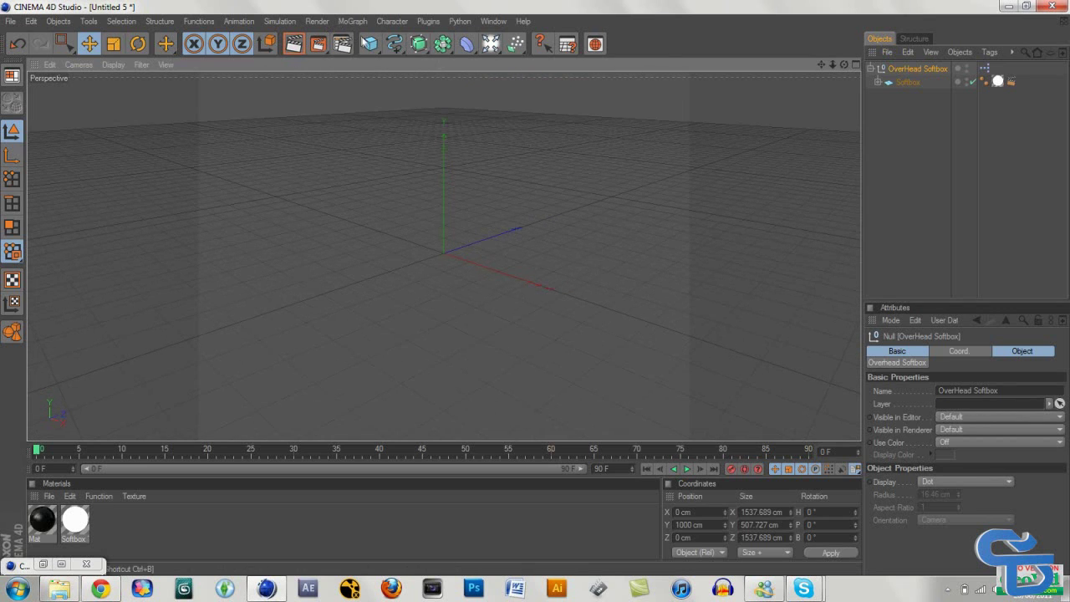
click(370, 43)
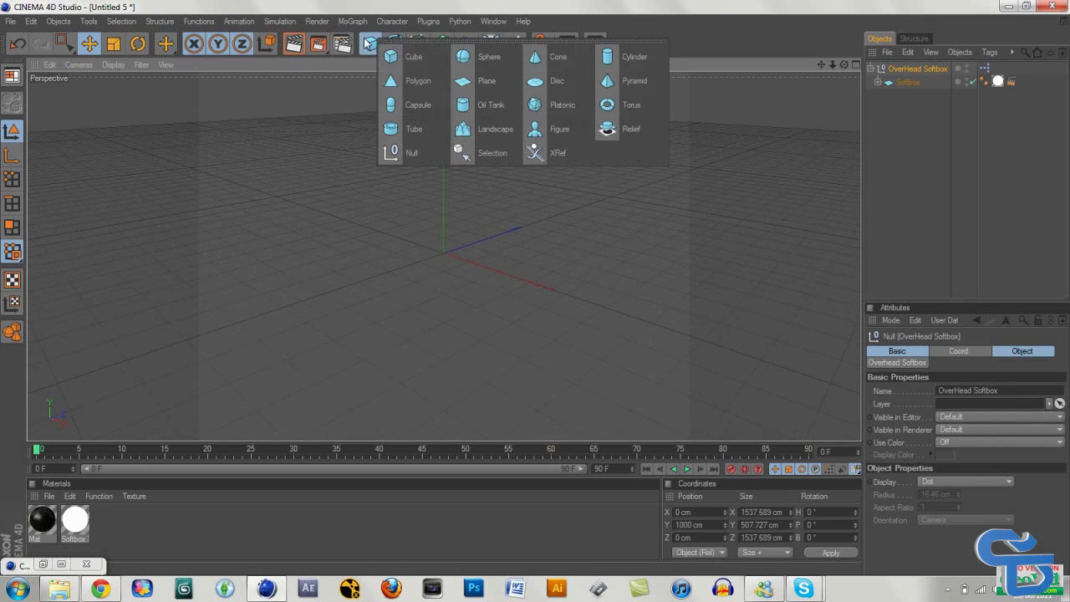
click(491, 105)
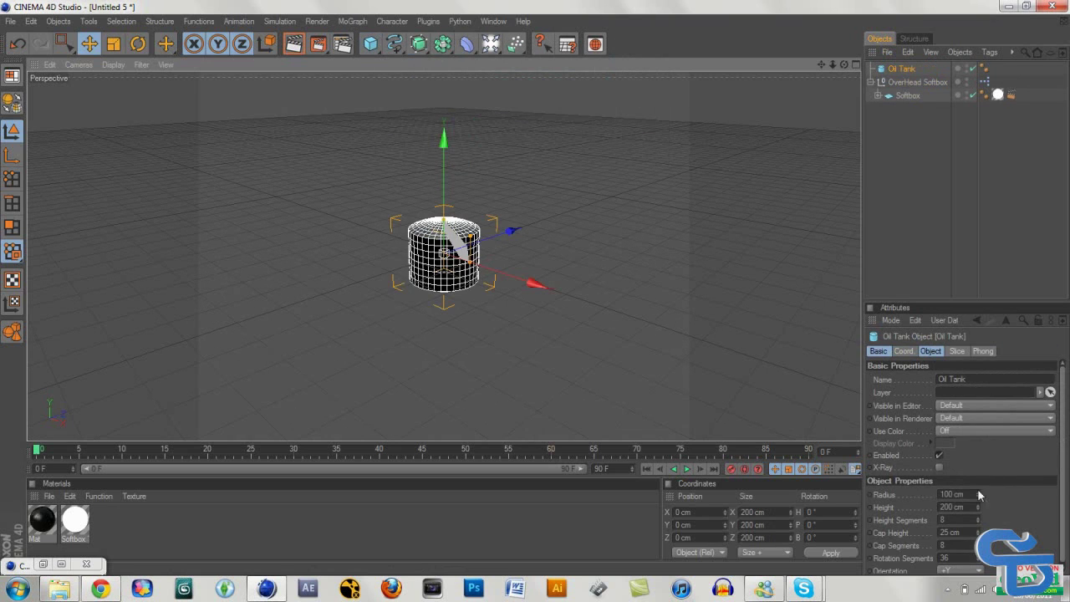
drag(976, 496, 979, 535)
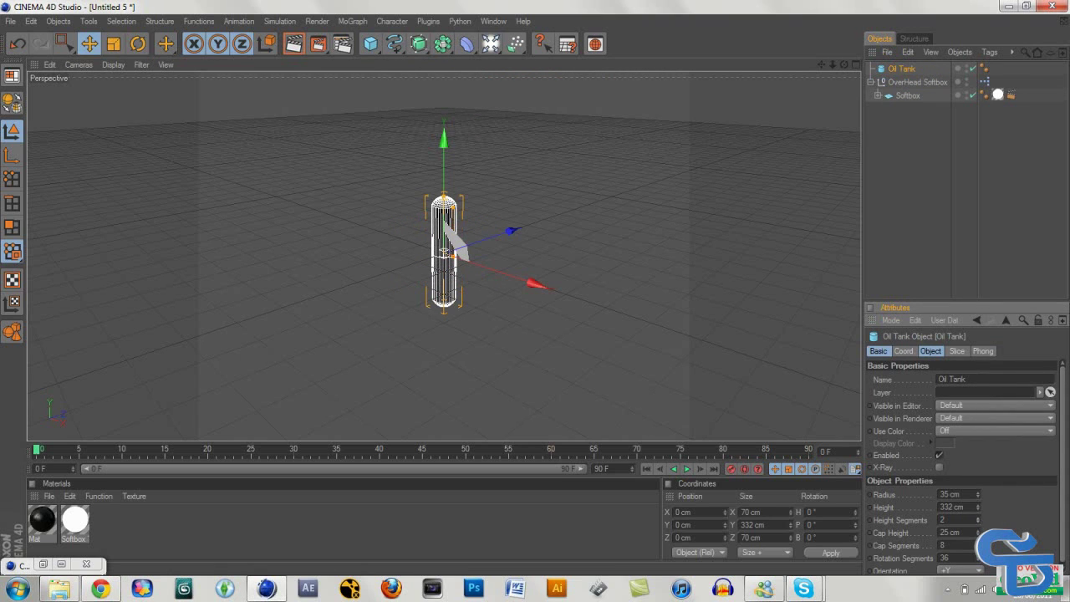
scroll(560, 183, up, 5)
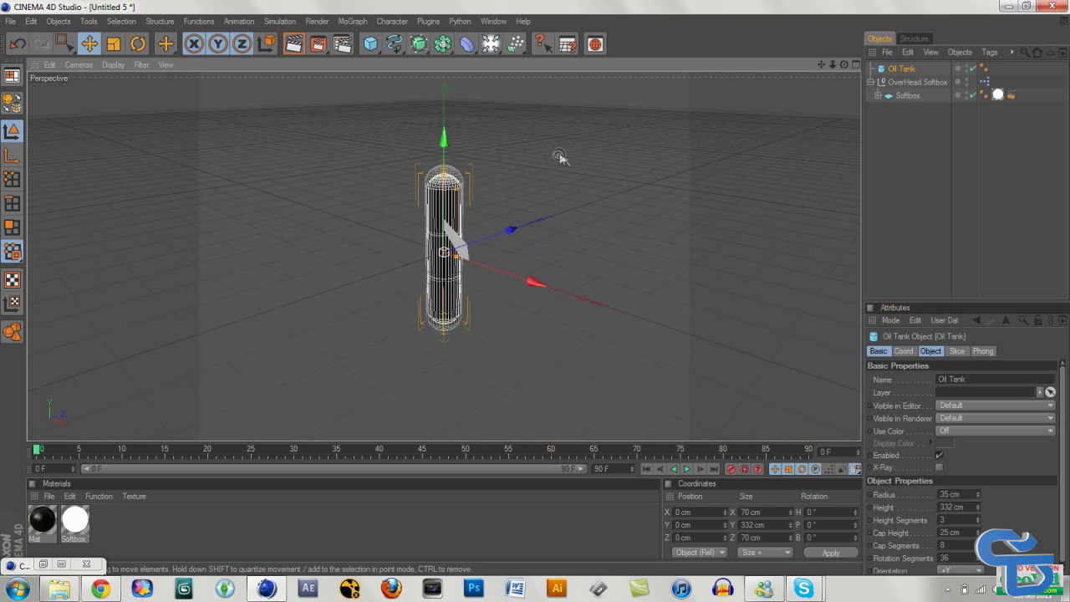
scroll(560, 156, up, 3)
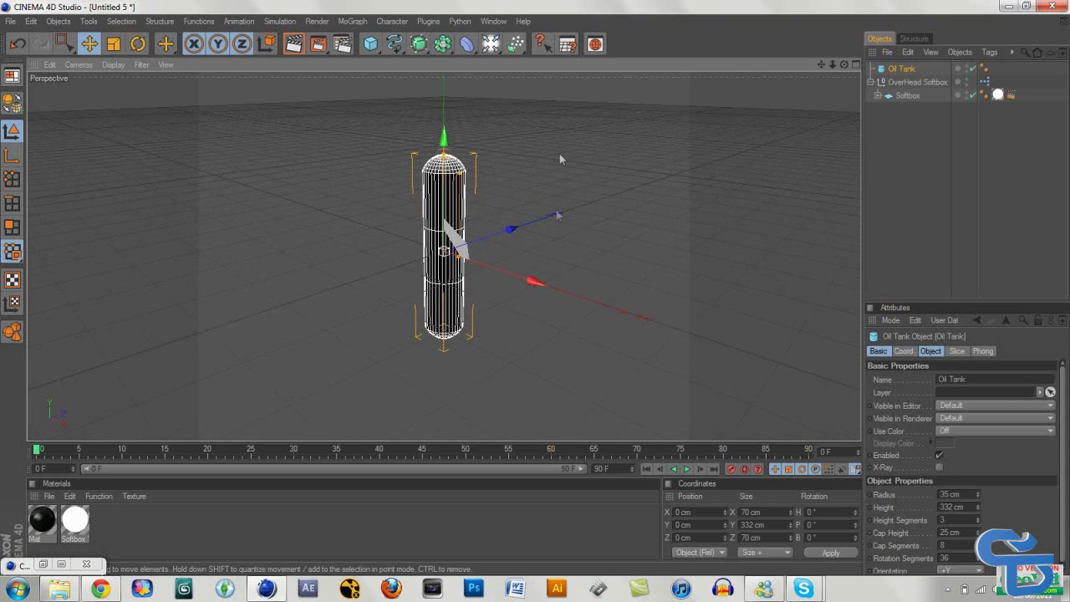
drag(977, 507, 978, 517)
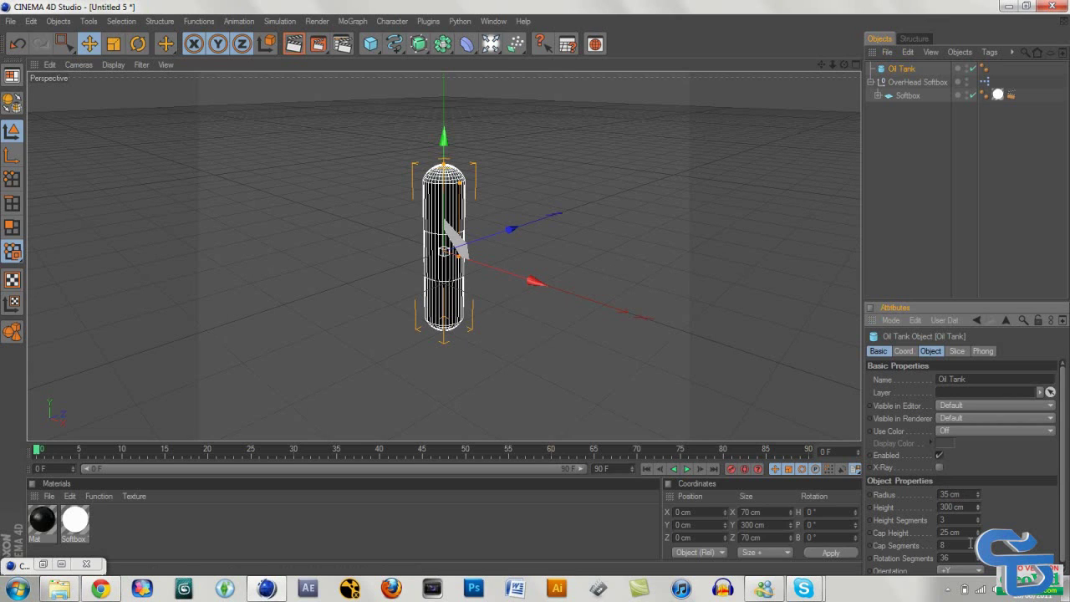
scroll(454, 241, up, 2)
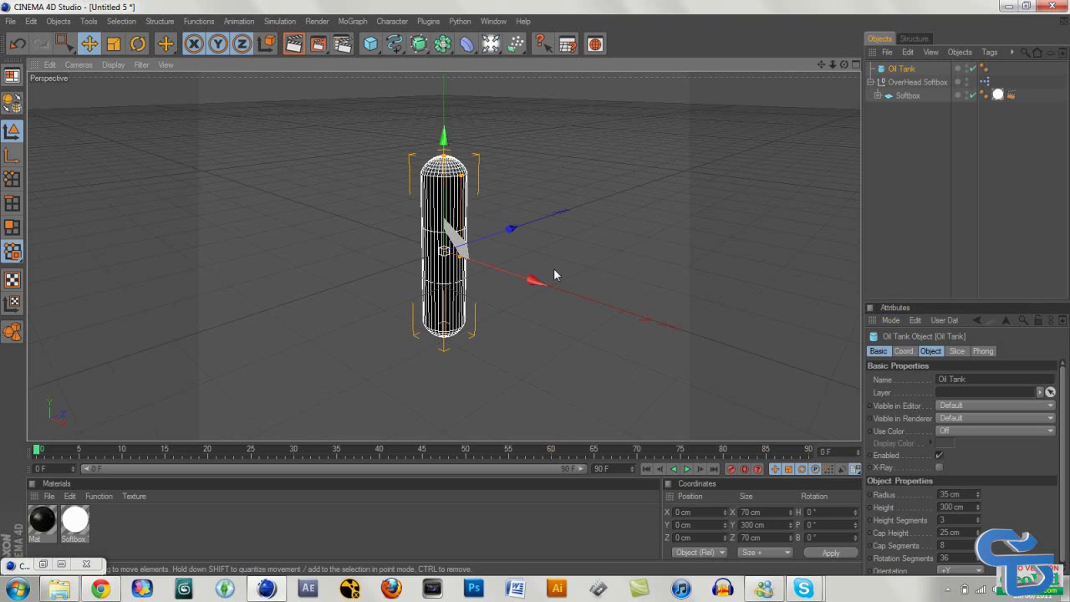
drag(977, 534, 978, 513)
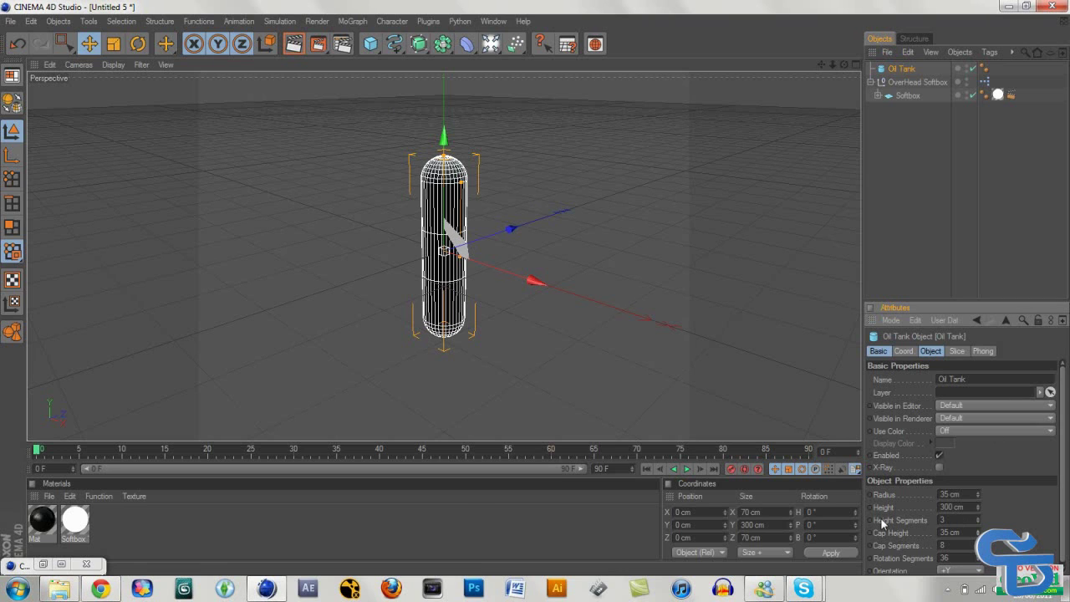
Convert the oil tank to an editable polygon object and switch to point editing
click(11, 102)
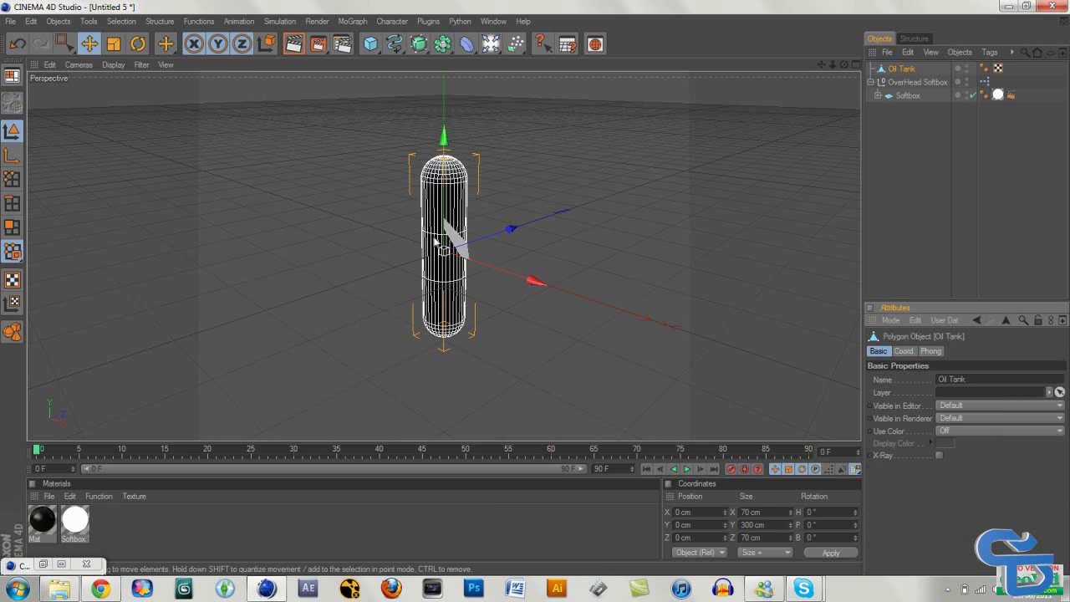
click(11, 180)
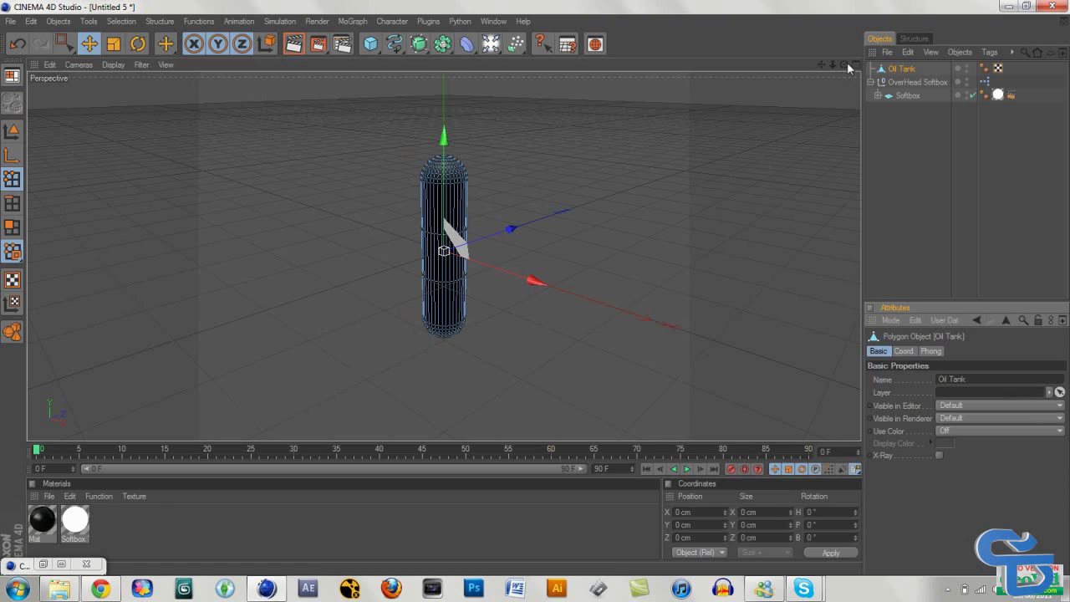
Use Rectangle Selection to select all points of the oil tank's upper dome, on both the front and back sides
drag(845, 63, 830, 72)
alt+right_drag(656, 140, 656, 124)
scroll(654, 124, up, 1)
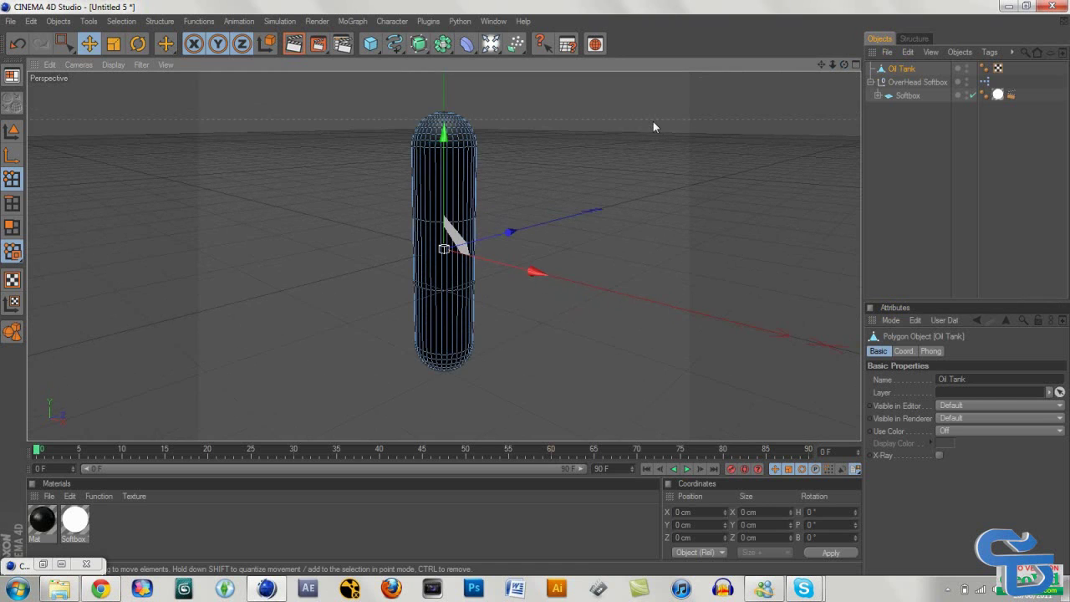
drag(821, 65, 820, 61)
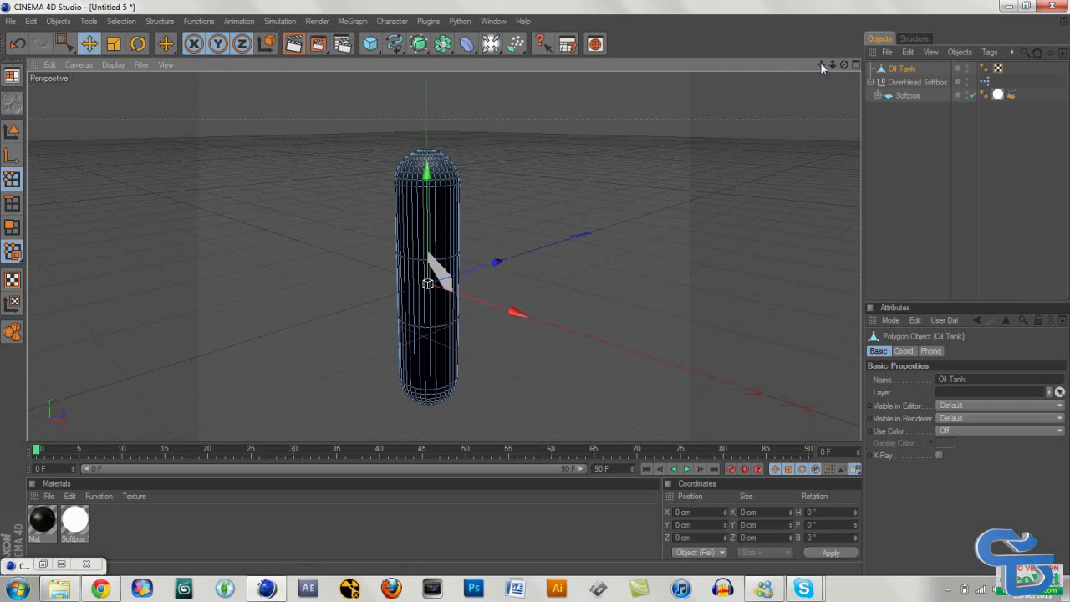
scroll(473, 220, up, 2)
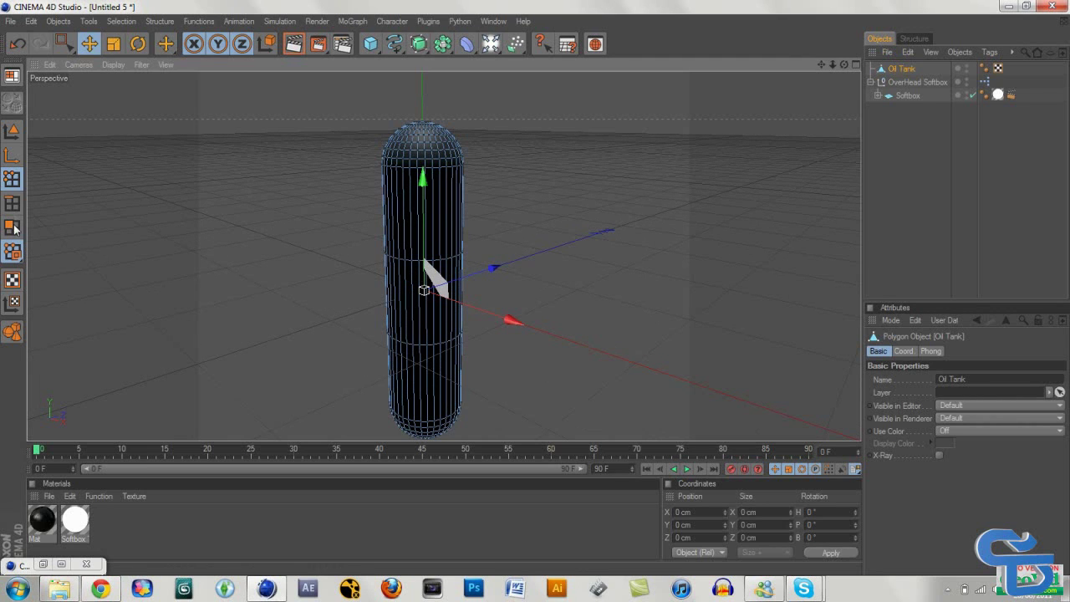
mouse_move(66, 47)
mouse_down()
mouse_move(92, 54)
mouse_move(107, 101)
mouse_move(88, 62)
mouse_move(106, 55)
mouse_up()
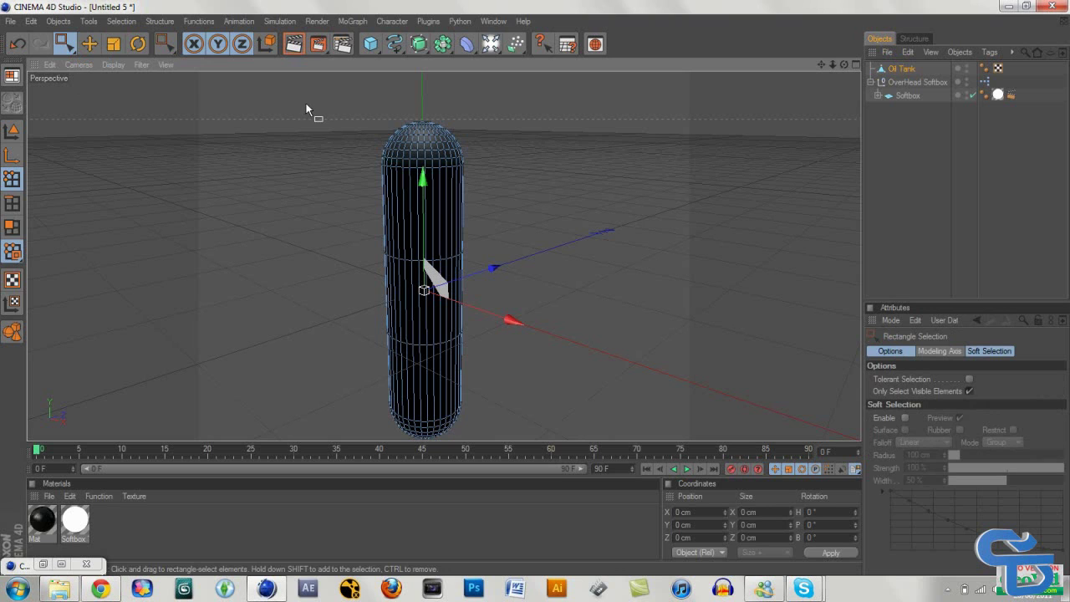
drag(305, 107, 568, 202)
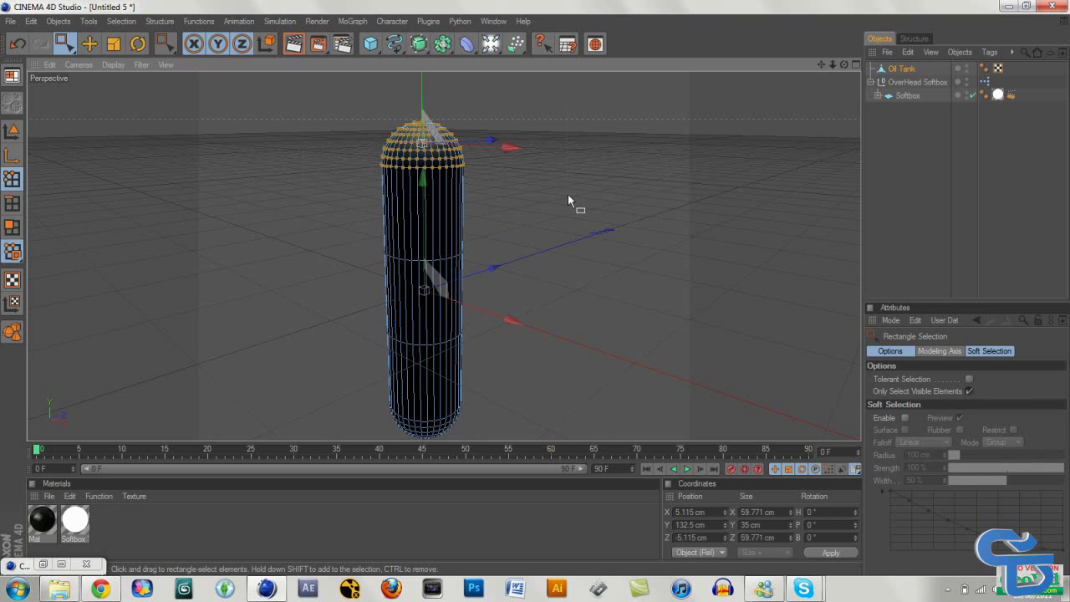
drag(843, 64, 782, 83)
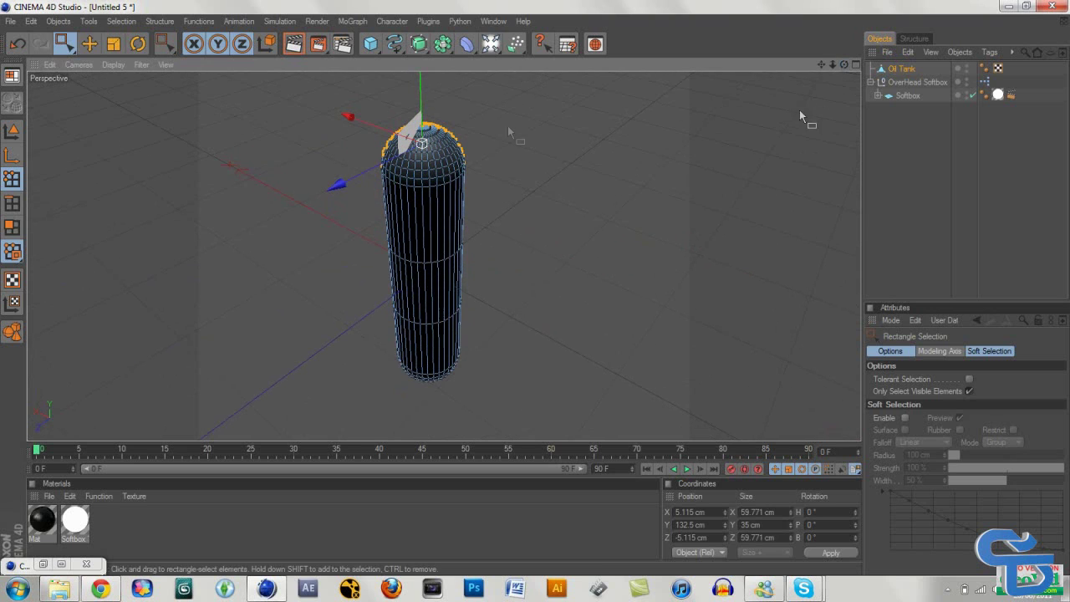
drag(311, 117, 531, 189)
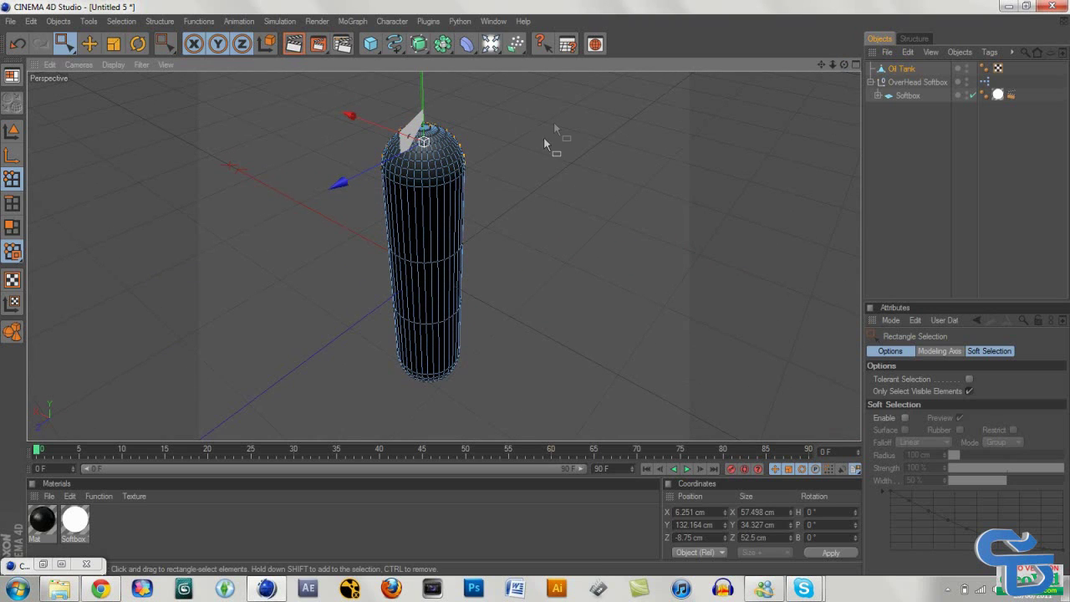
drag(301, 112, 562, 207)
drag(843, 64, 843, 92)
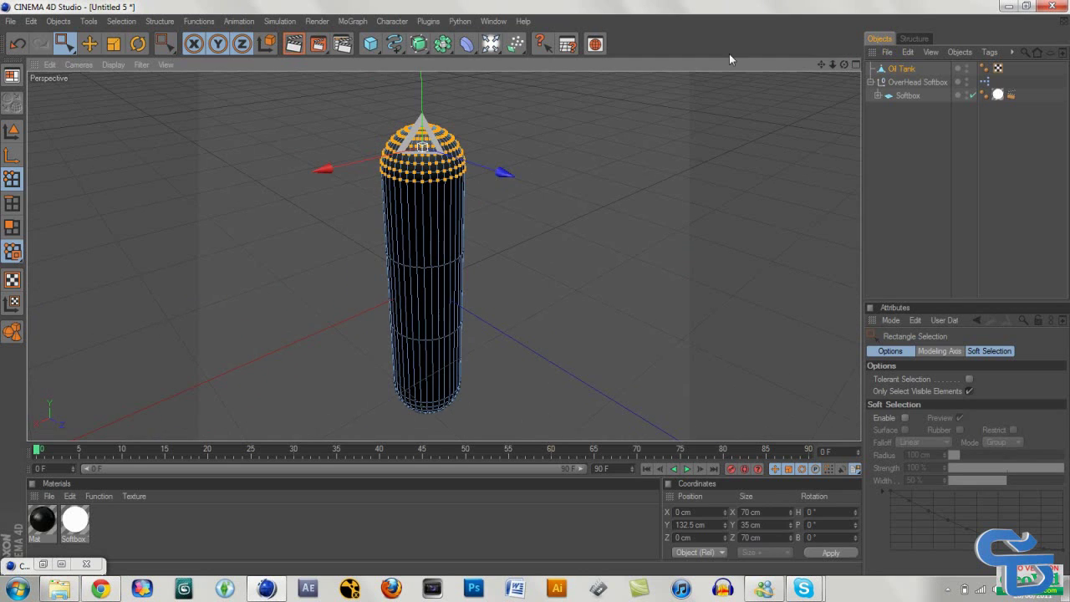
Scale the selected upper-dome points along Y to about 67 cm tall, forming a pointed bullet tip, and deselect them
click(116, 44)
scroll(505, 189, down, 7)
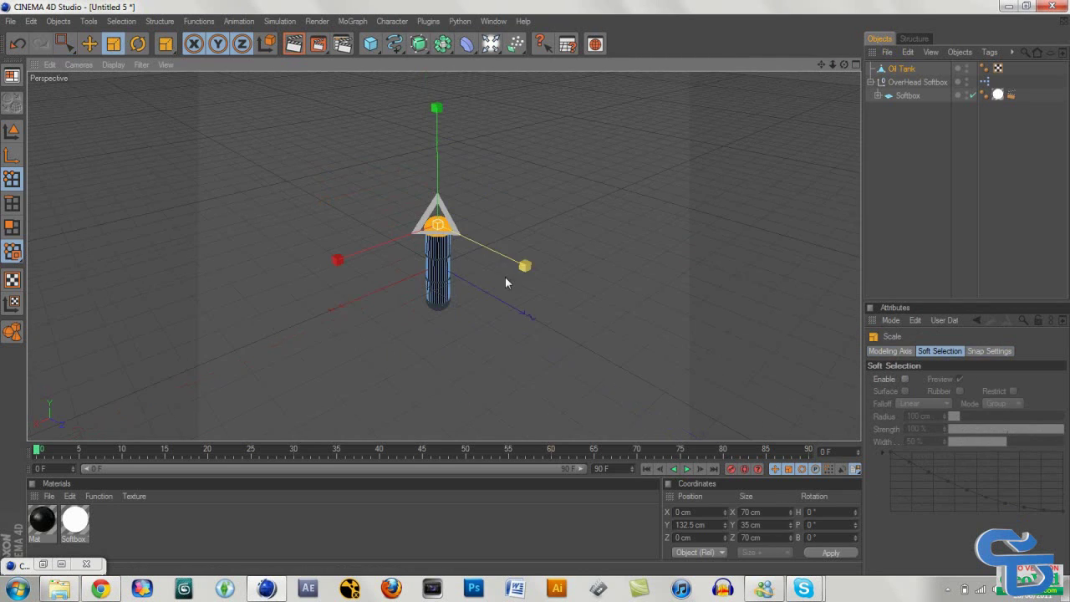
drag(434, 145, 436, 122)
scroll(495, 340, up, 5)
scroll(495, 338, up, 2)
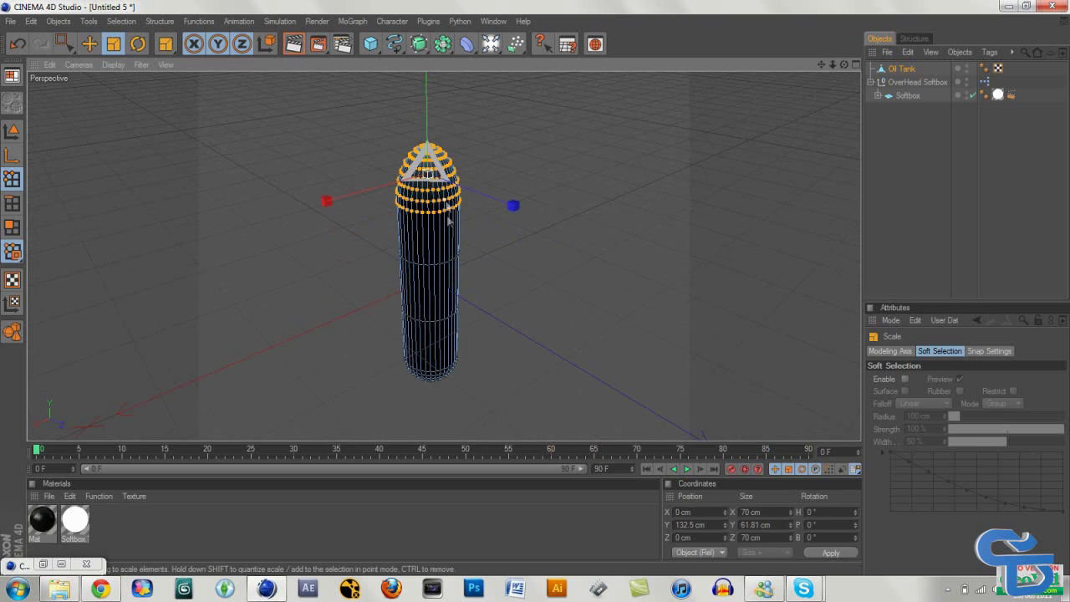
drag(432, 74, 432, 68)
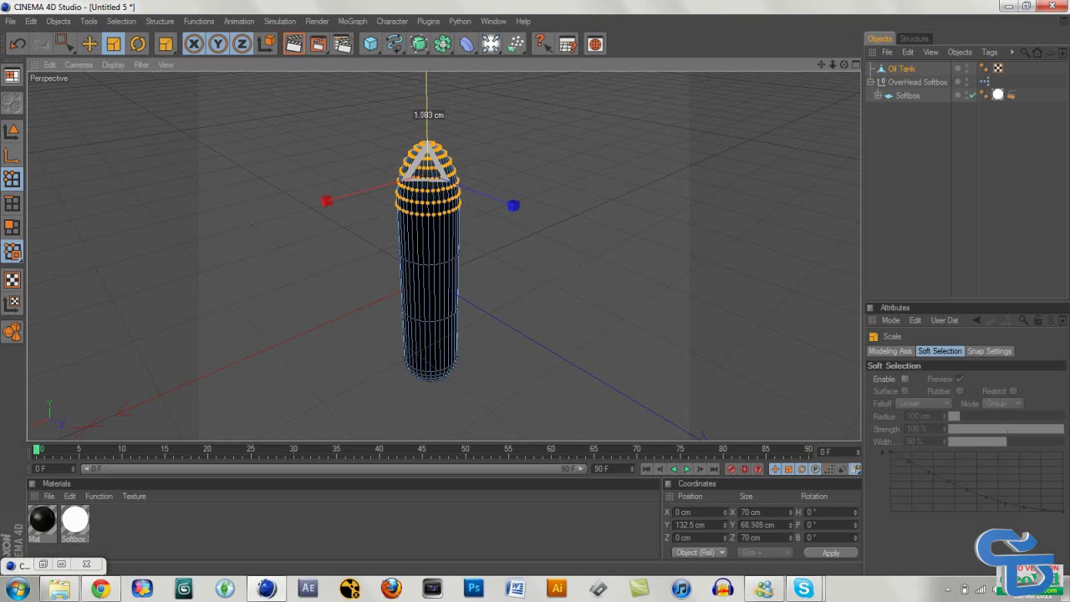
click(508, 185)
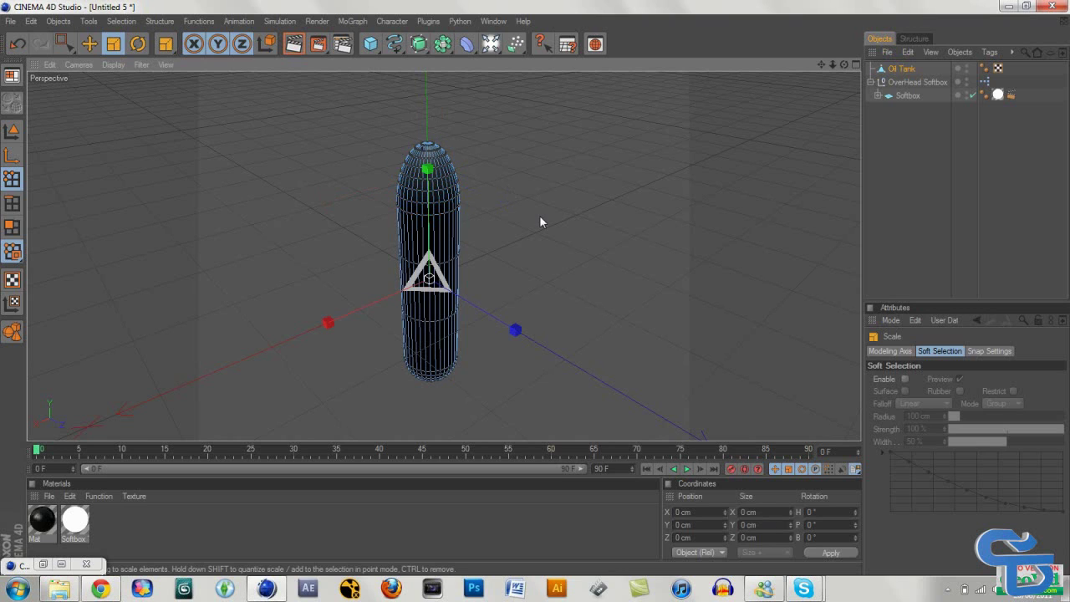
In polygon mode, use Rectangle Selection to select the oil tank's lower dome polygons and delete them
click(89, 44)
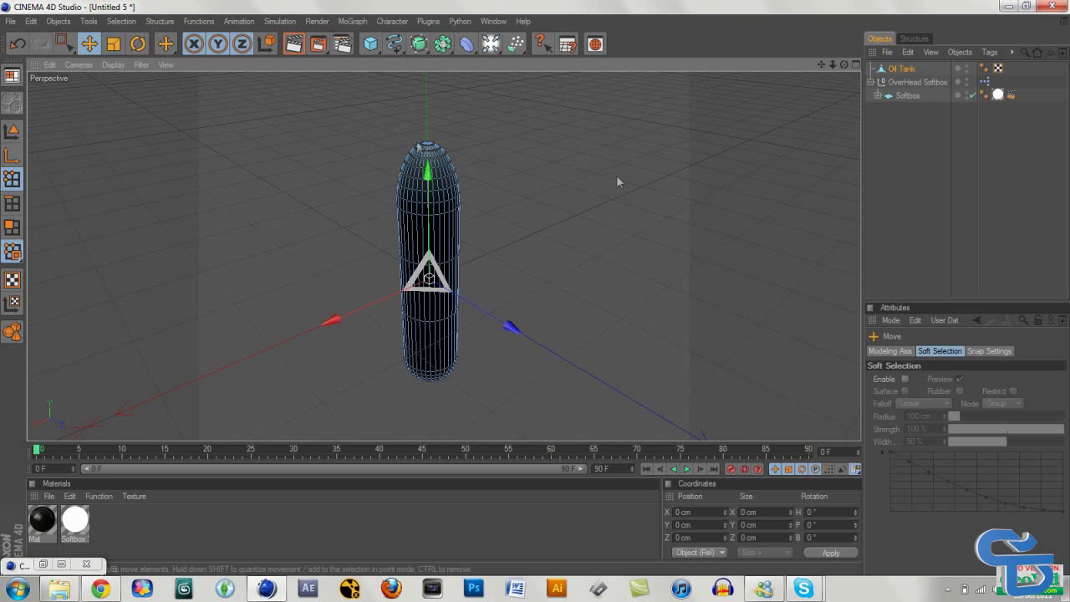
drag(843, 64, 875, 4)
scroll(599, 166, up, 4)
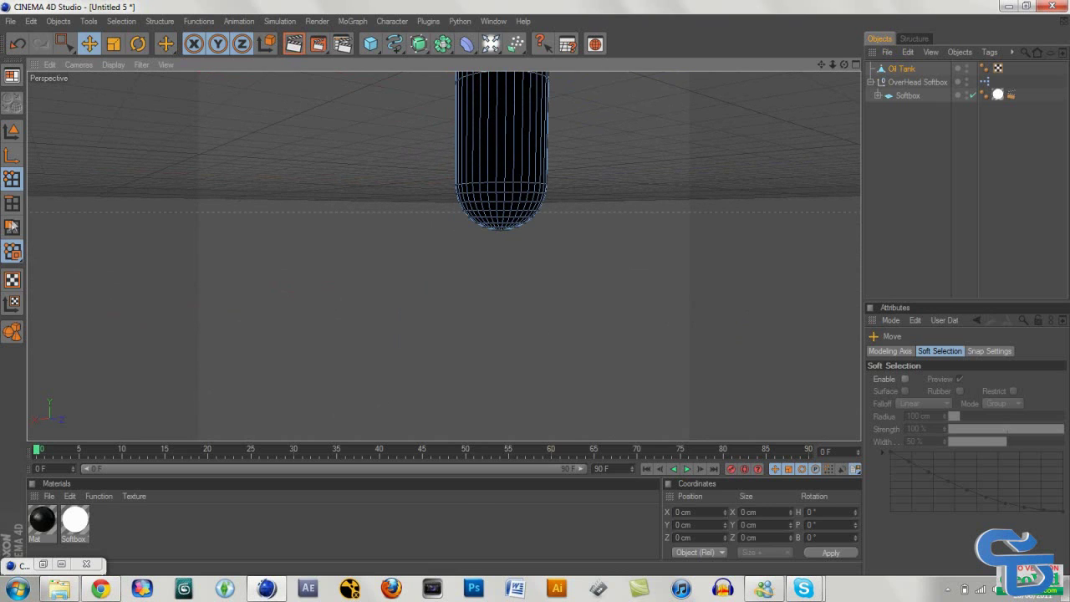
click(11, 226)
click(63, 44)
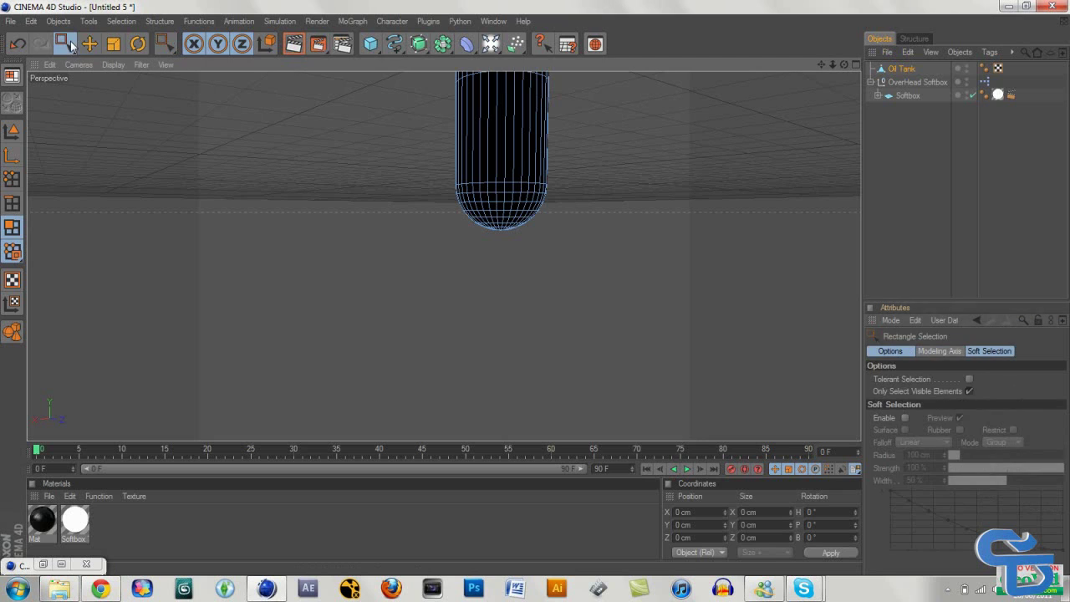
drag(325, 182, 693, 285)
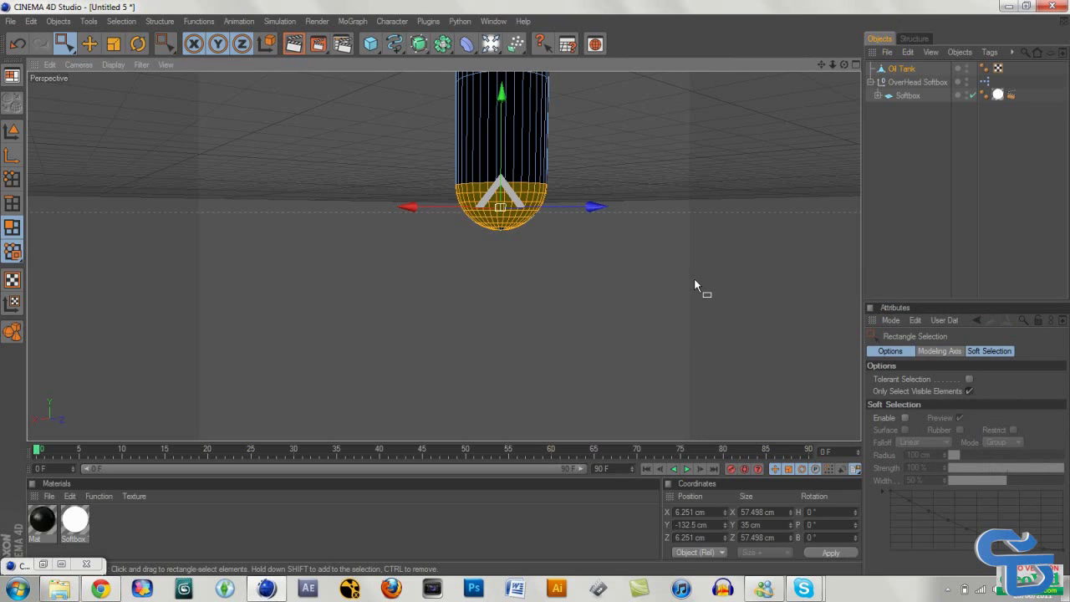
click(695, 280)
drag(372, 179, 434, 196)
drag(671, 235, 672, 238)
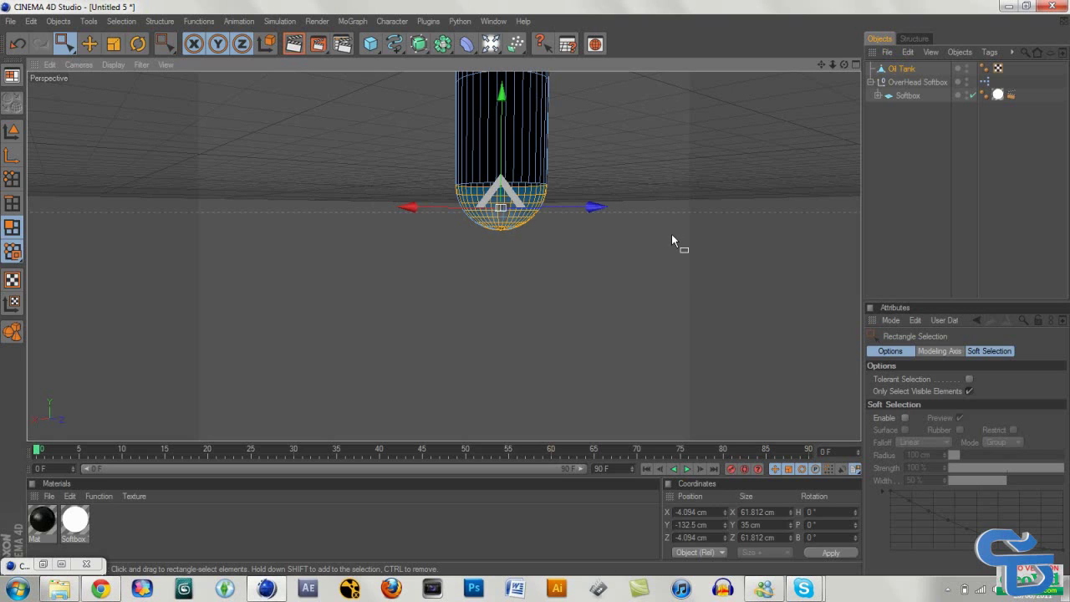
key(Delete)
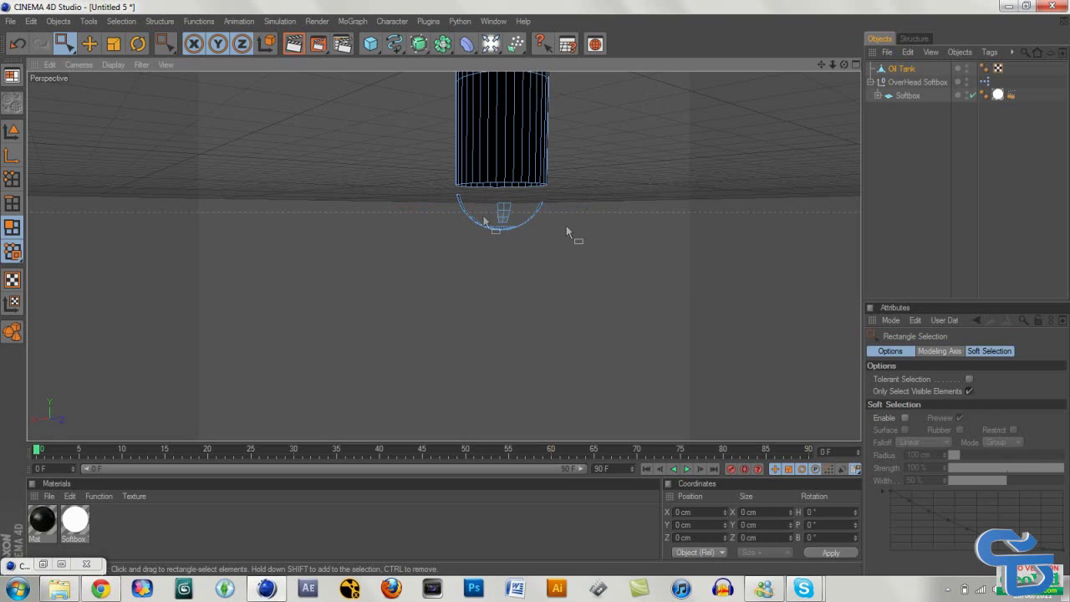
Select and delete the larger dome fragments remaining beneath the cylinder's open lower end
drag(492, 243, 622, 269)
key(Delete)
mouse_move(843, 64)
mouse_down()
mouse_move(870, 83)
mouse_move(844, 64)
mouse_up()
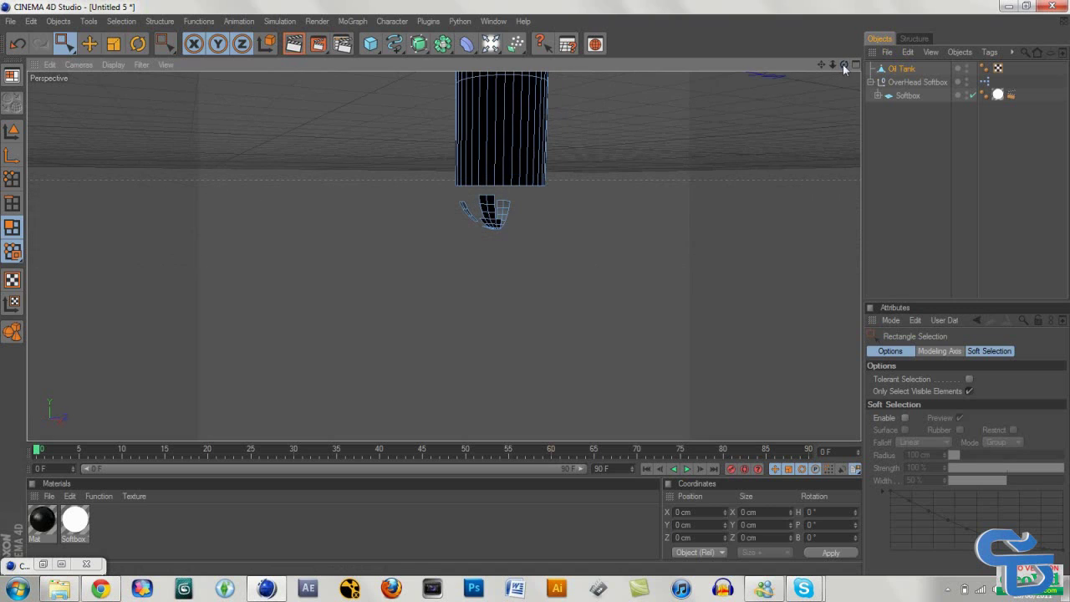
drag(413, 194, 565, 248)
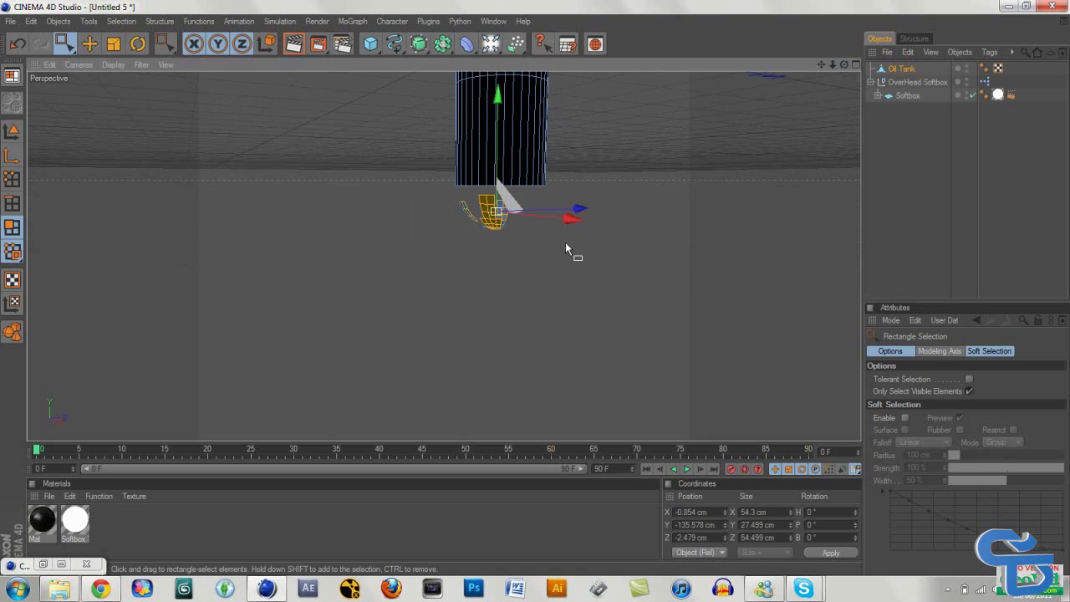
key(Delete)
drag(443, 195, 580, 279)
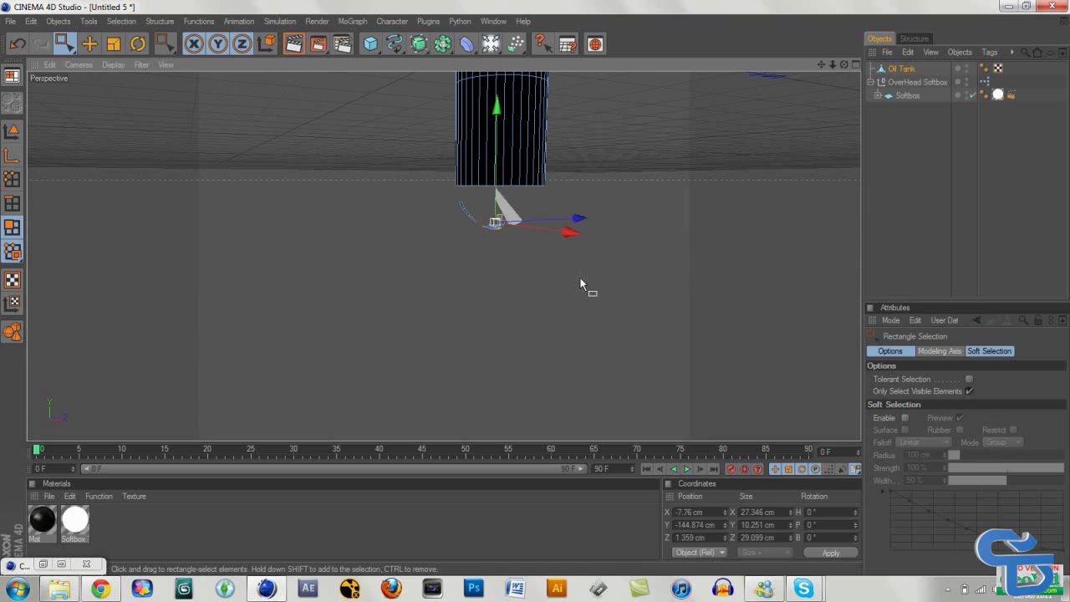
key(Delete)
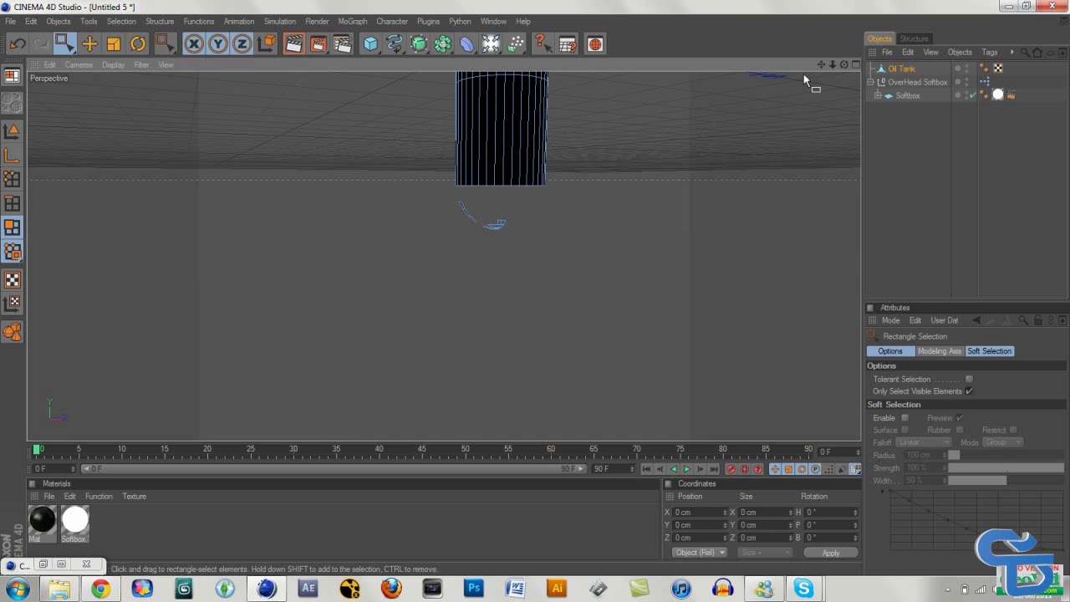
From the opposite side, select and delete the curved strips left over from the lower dome
drag(843, 64, 844, 75)
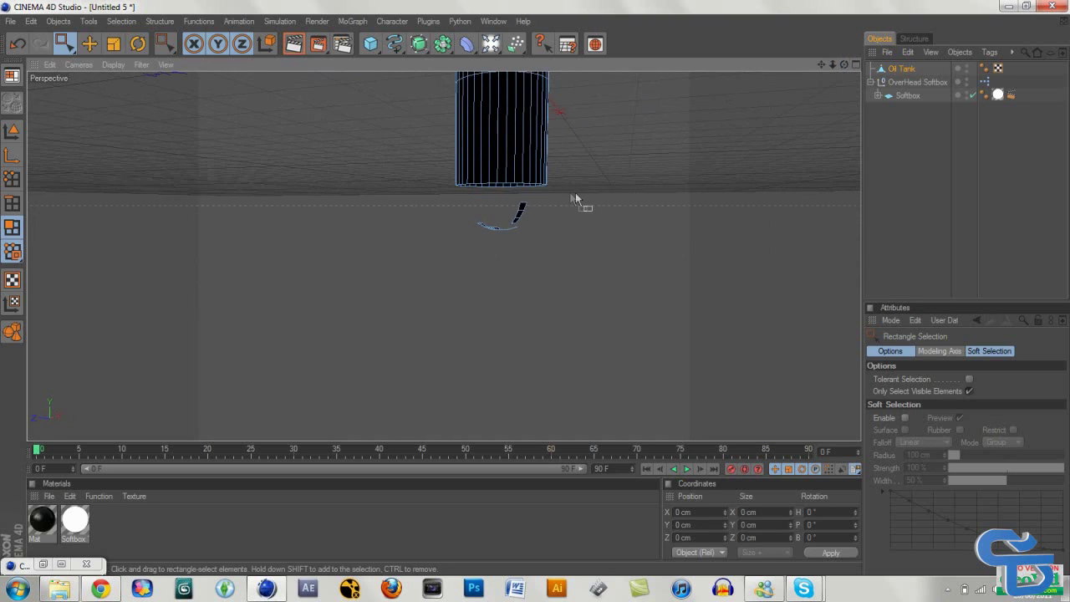
drag(565, 227, 565, 228)
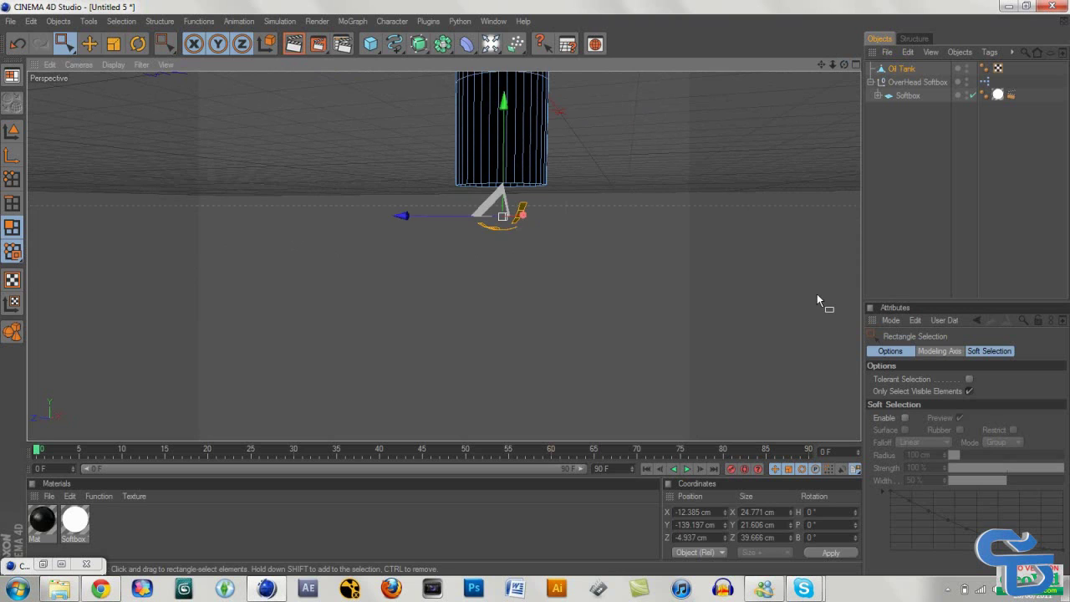
key(Delete)
drag(552, 234, 554, 234)
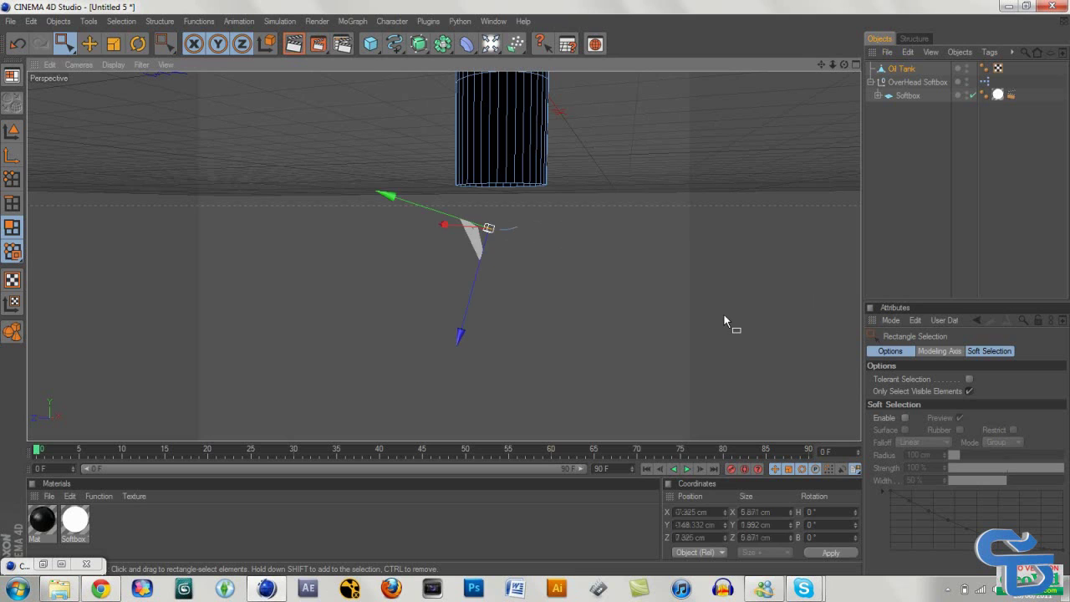
key(Delete)
Select and delete the last tiny polygon beneath the cylinder, leaving the whole bullet in view
drag(470, 203, 558, 255)
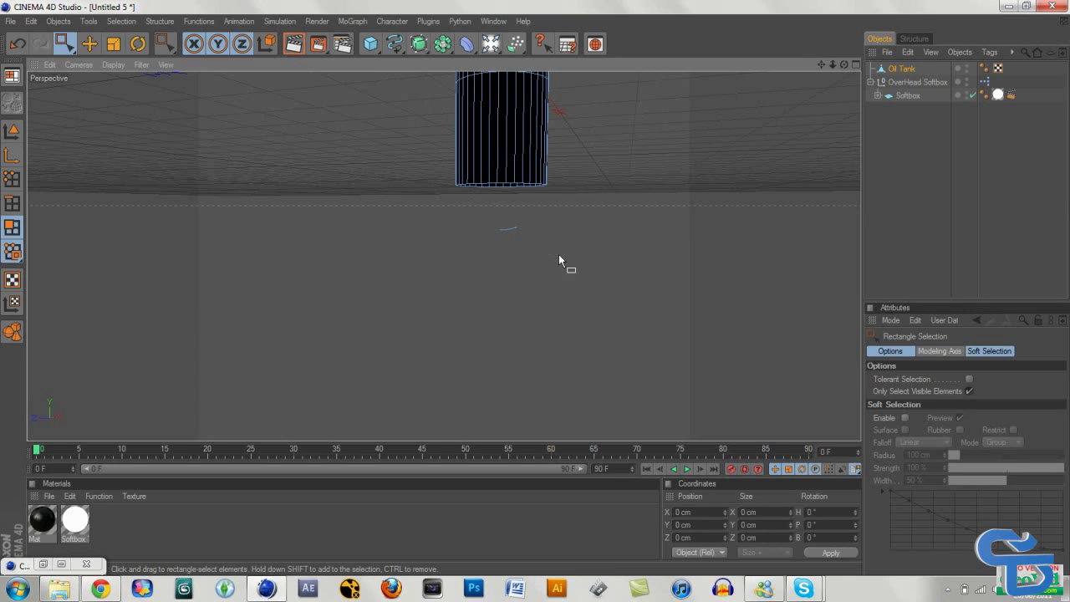
drag(843, 65, 757, 54)
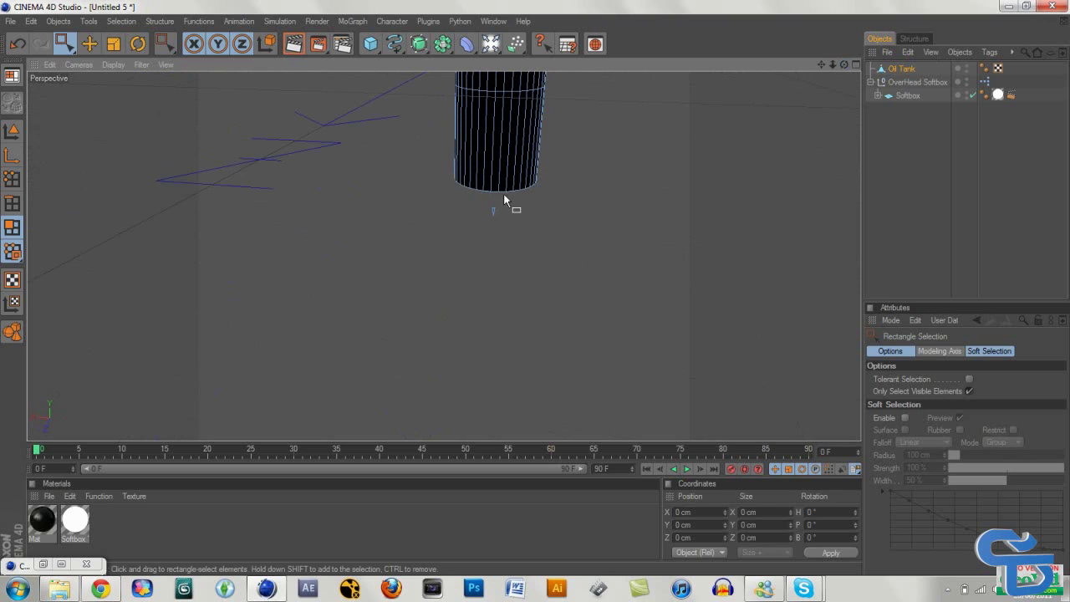
drag(520, 225, 516, 226)
key(Delete)
drag(820, 64, 759, 312)
scroll(571, 227, down, 3)
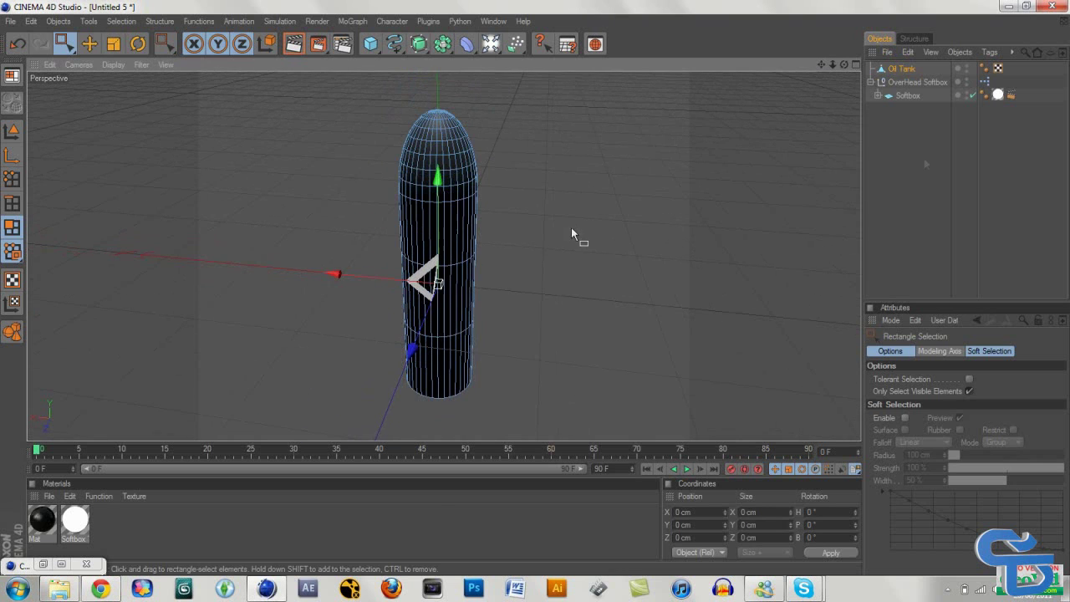
In model mode, scale the whole oil tank object along Y to about 243 cm tall and deselect it
click(904, 70)
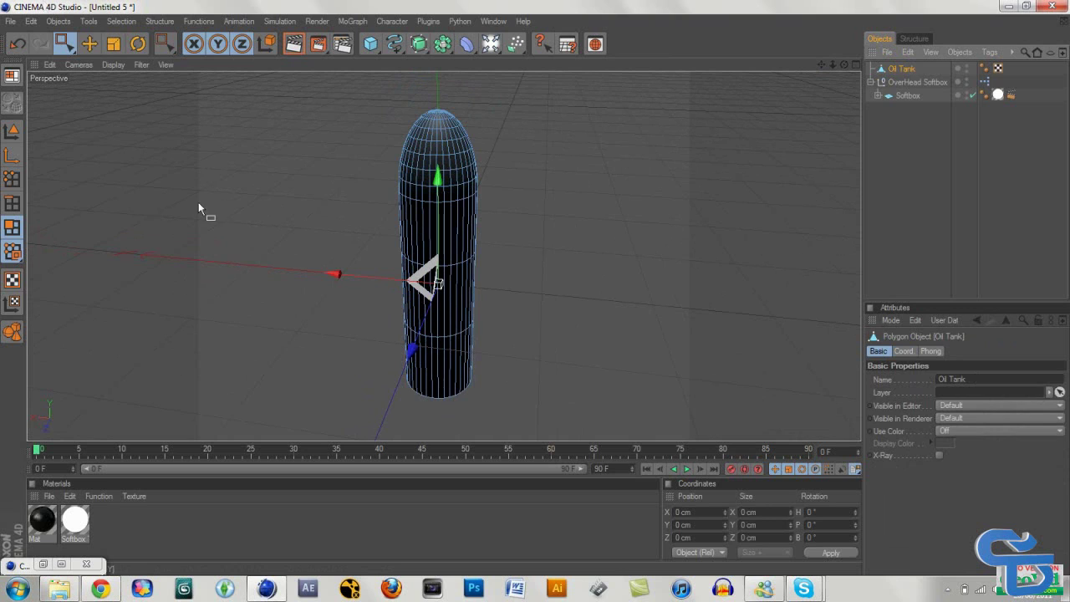
click(111, 46)
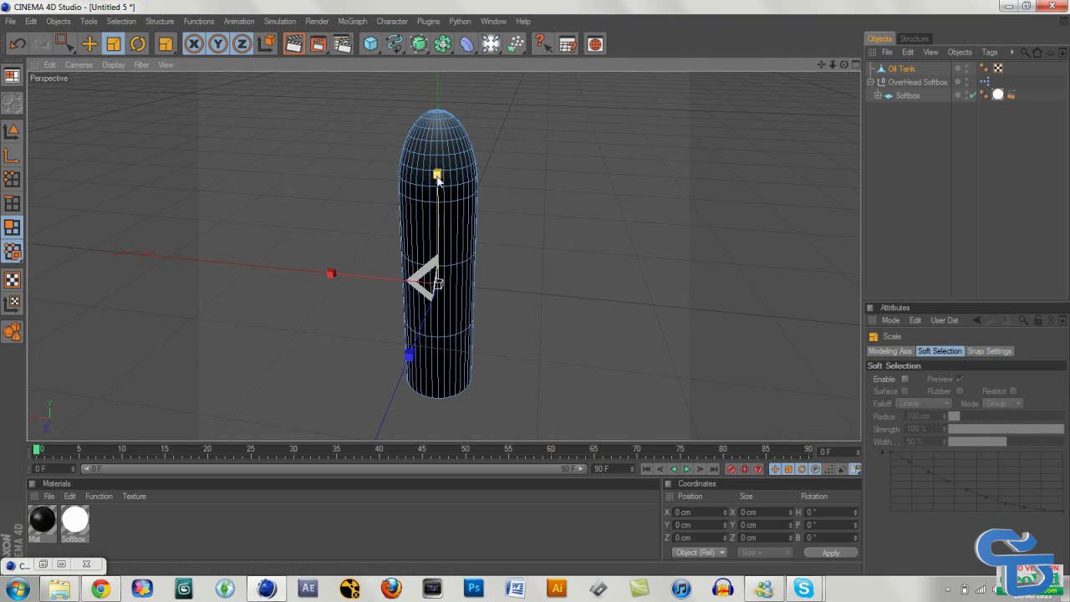
click(890, 70)
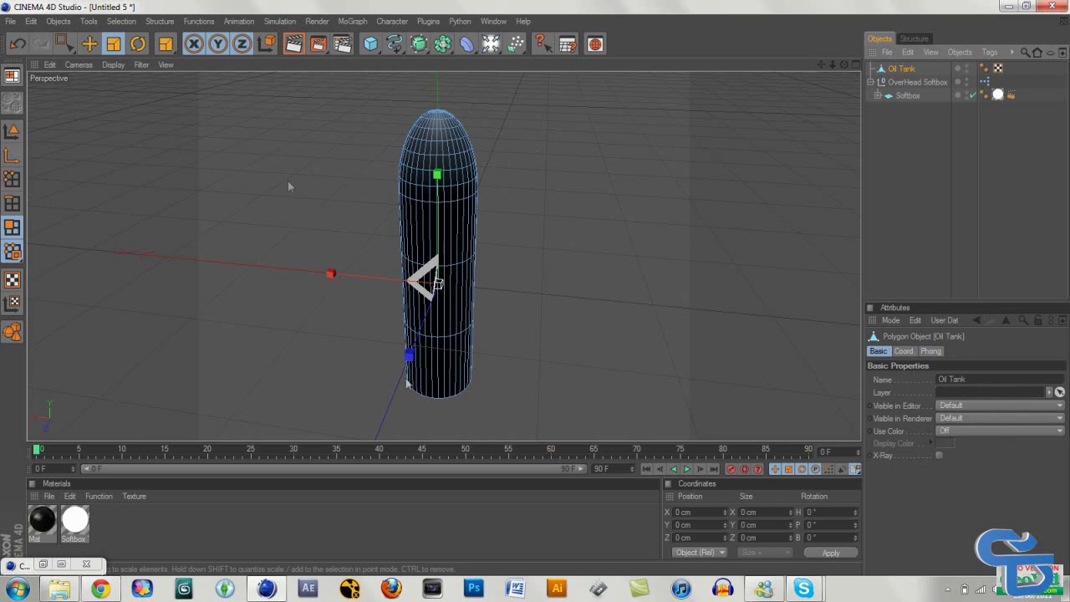
click(12, 131)
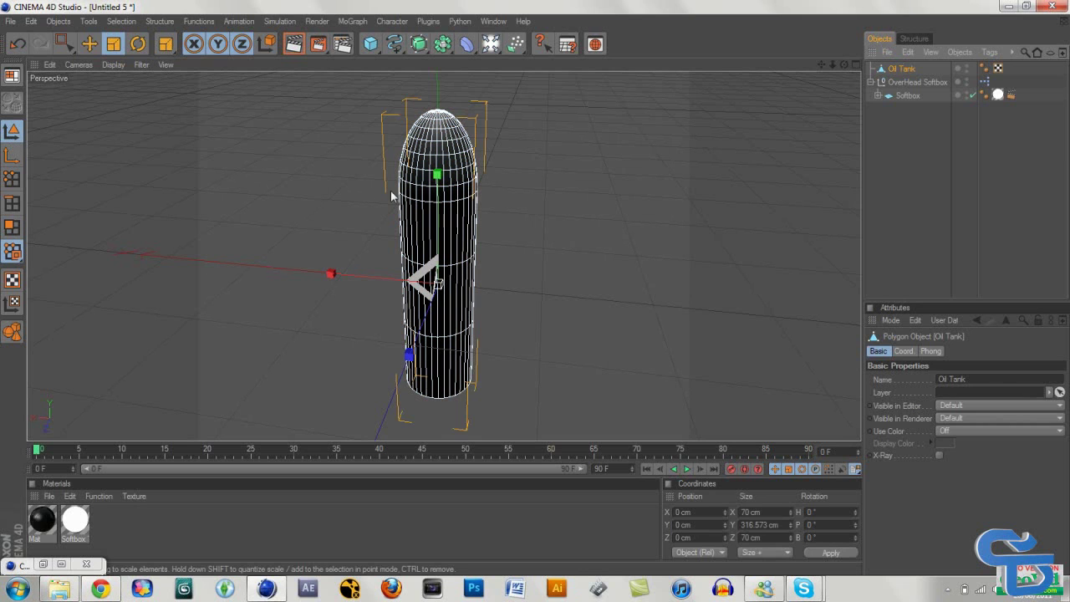
mouse_move(436, 175)
mouse_down()
mouse_move(433, 288)
mouse_move(474, 171)
mouse_move(436, 164)
mouse_up()
key(ctrl+z)
click(622, 240)
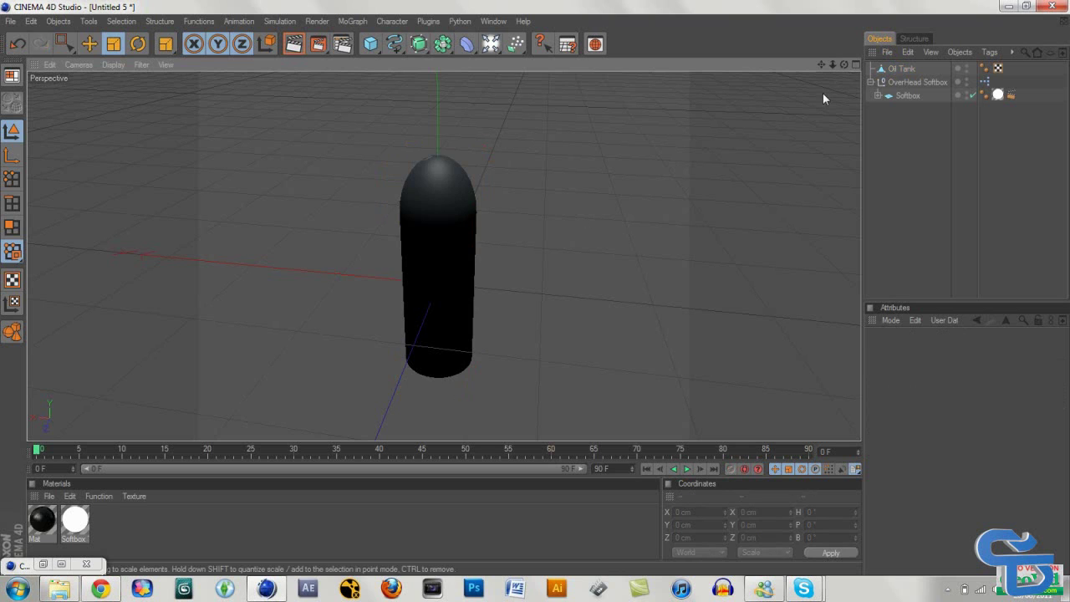
In point mode, select the sunken point near the bullet's tip and move it up to a Y position of about 126.2 cm
drag(843, 64, 663, 149)
click(454, 216)
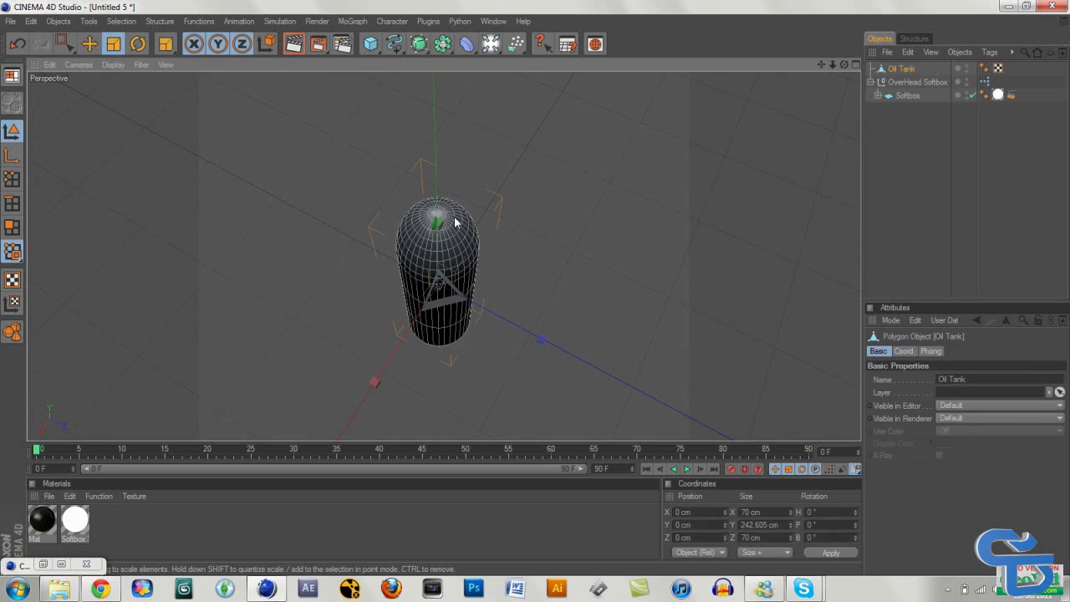
scroll(455, 214, up, 4)
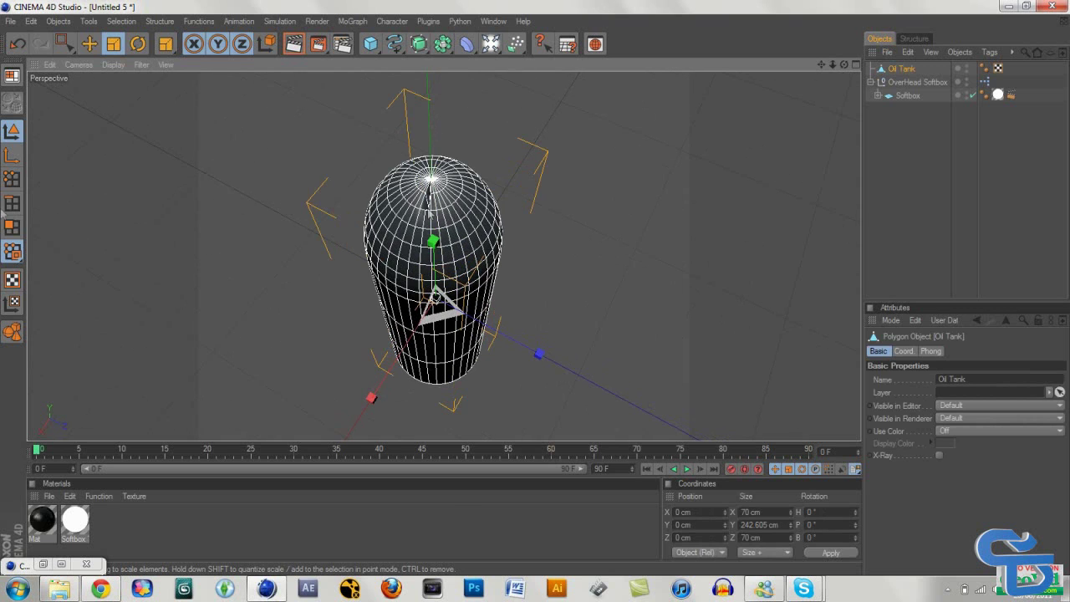
click(12, 178)
scroll(392, 248, up, 3)
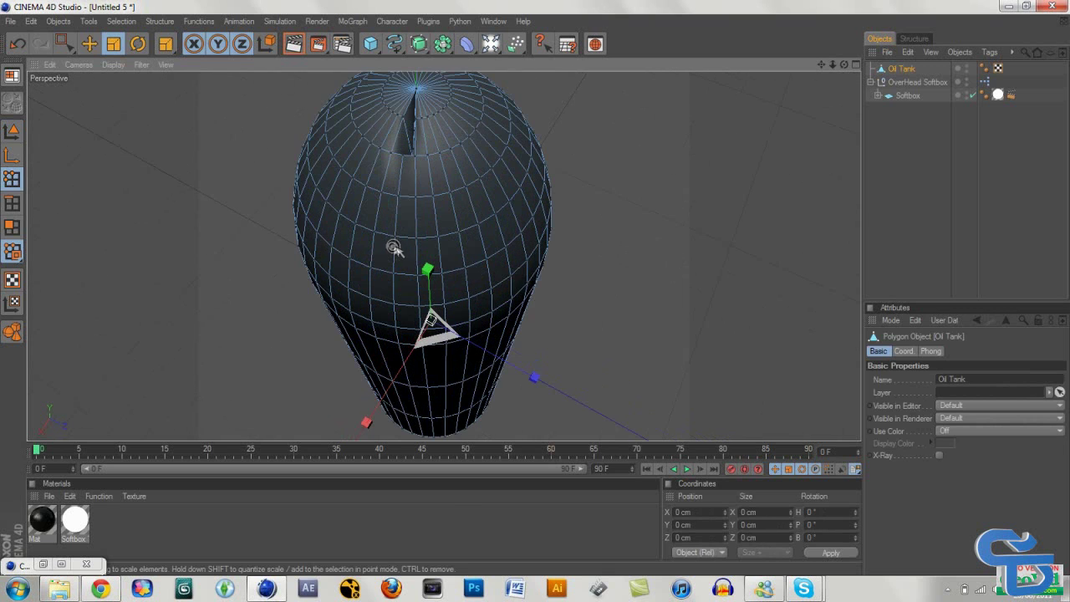
drag(843, 64, 844, 159)
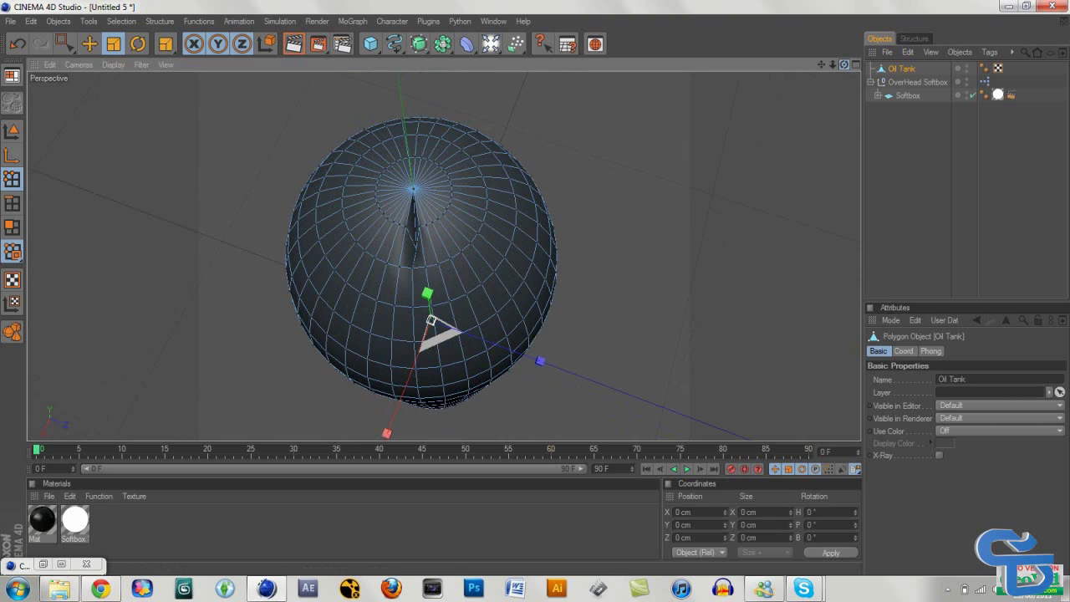
click(413, 245)
click(89, 43)
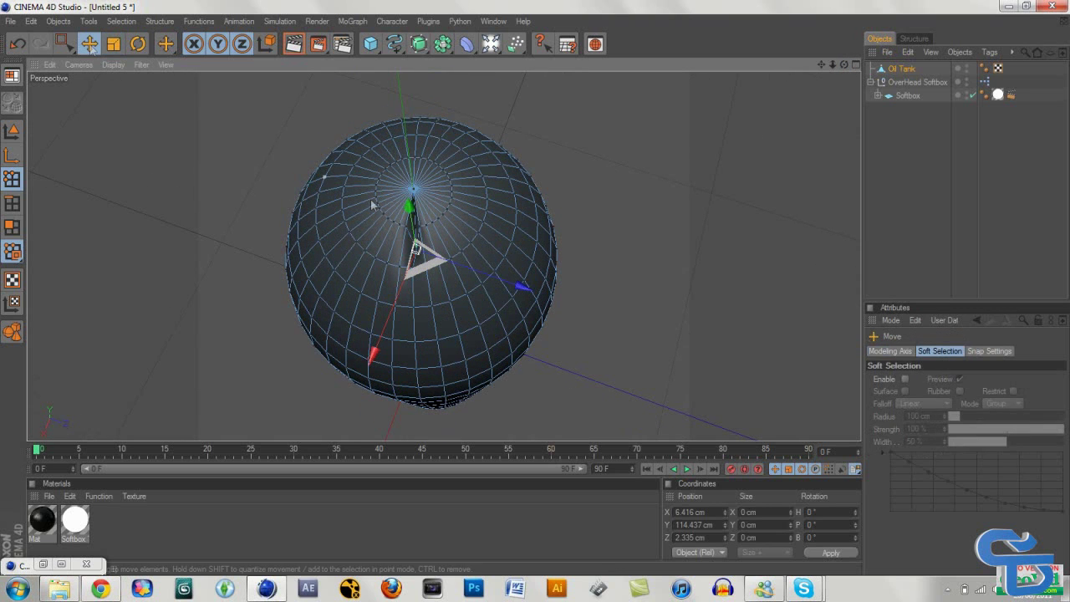
drag(408, 210, 405, 180)
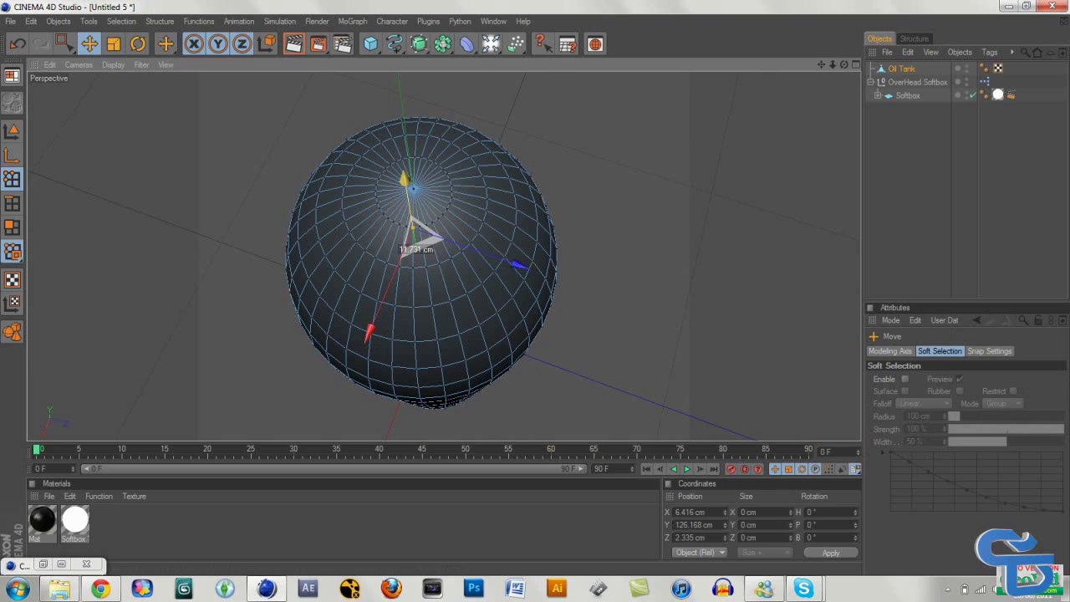
drag(406, 180, 406, 178)
click(656, 193)
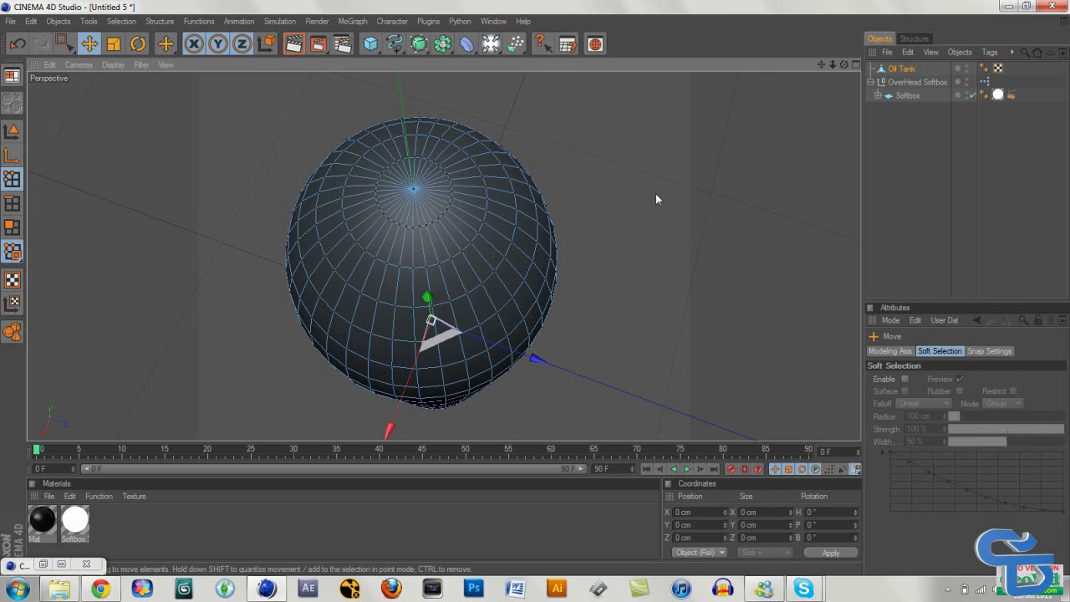
Reselect the repaired point near the tip and raise it slightly further, to a Y position of about 127 cm
drag(849, 67, 848, 67)
click(423, 81)
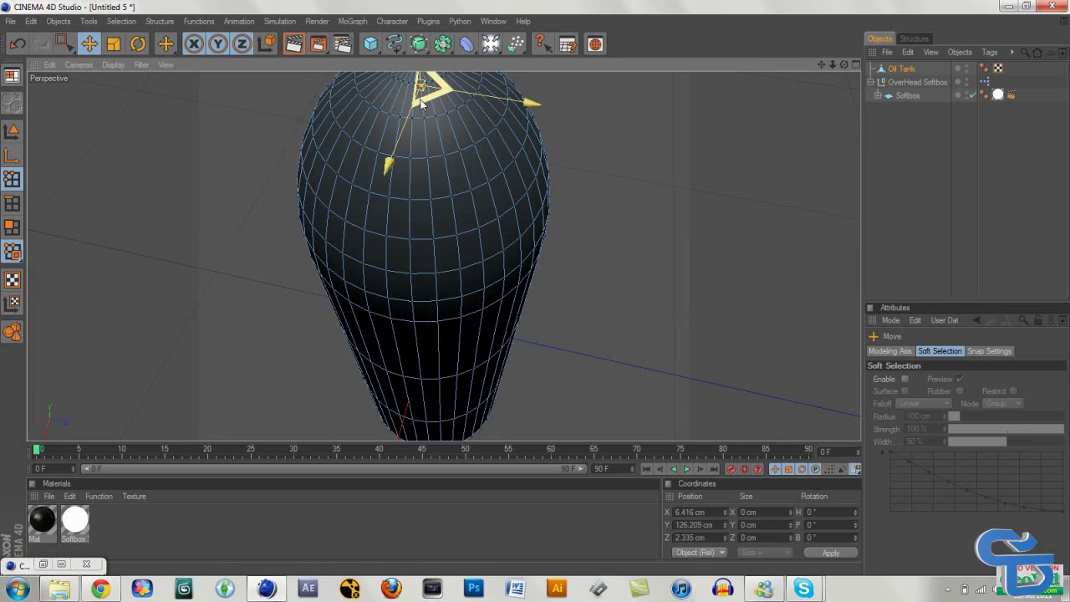
scroll(452, 142, down, 3)
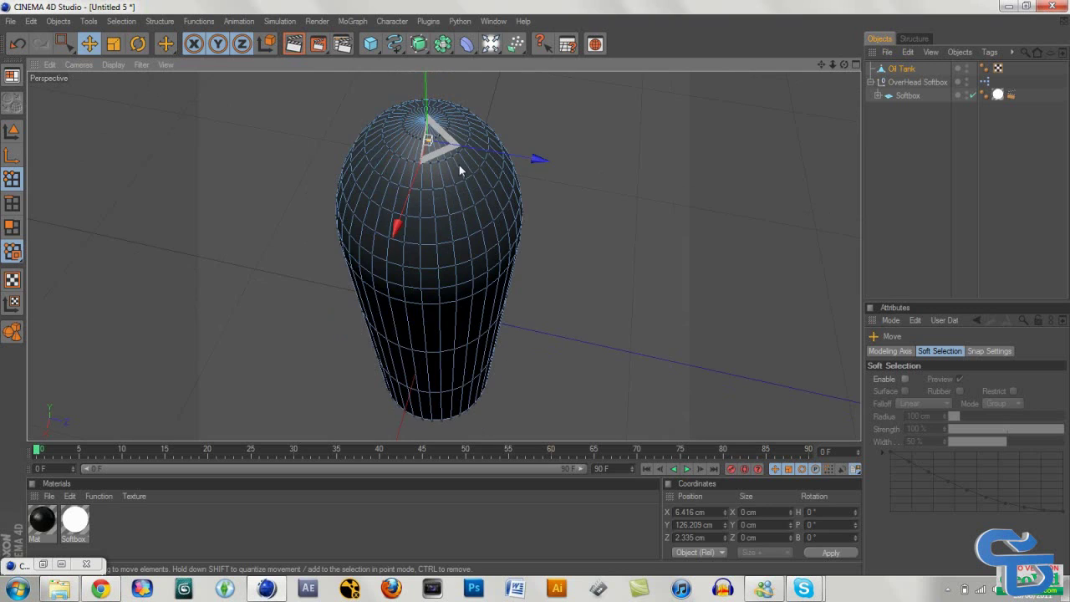
drag(429, 110, 428, 106)
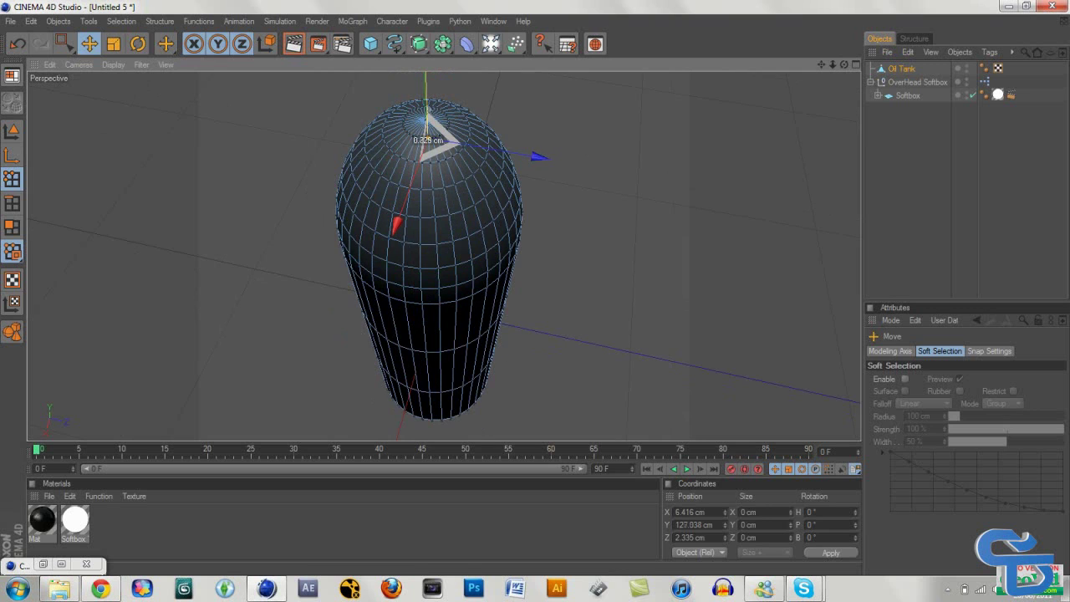
Deselect the point near the tip, return to model mode and deselect the oil tank
click(543, 97)
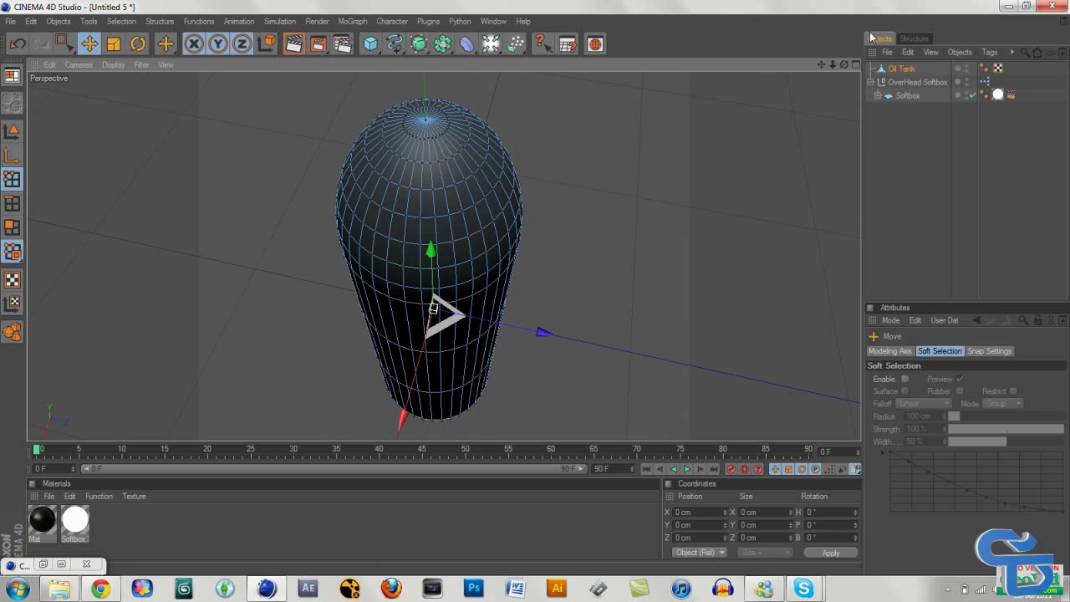
click(12, 130)
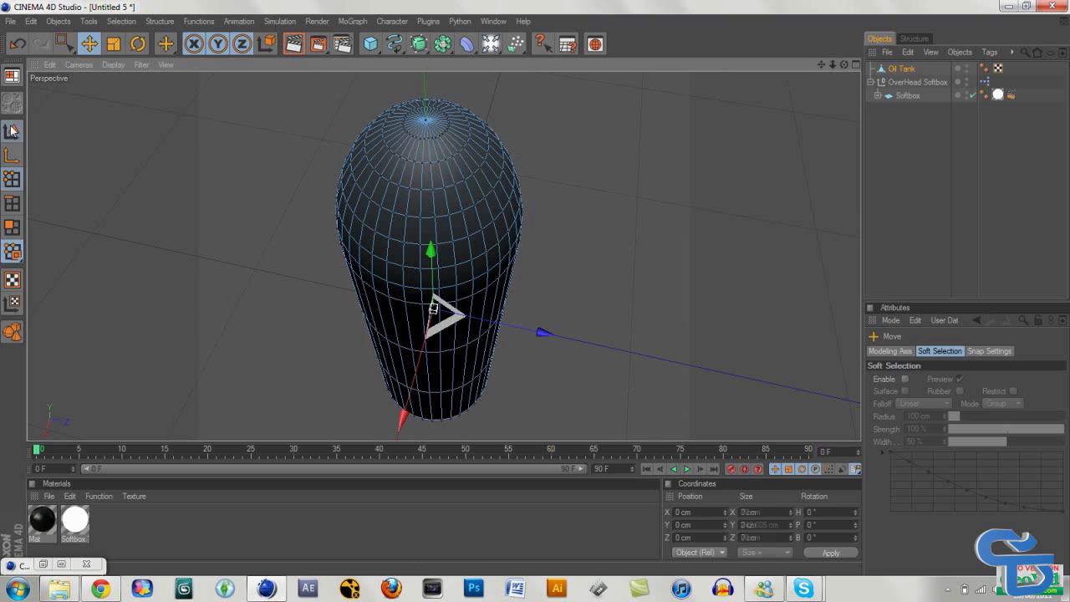
click(556, 110)
drag(844, 64, 617, 159)
scroll(616, 160, down, 3)
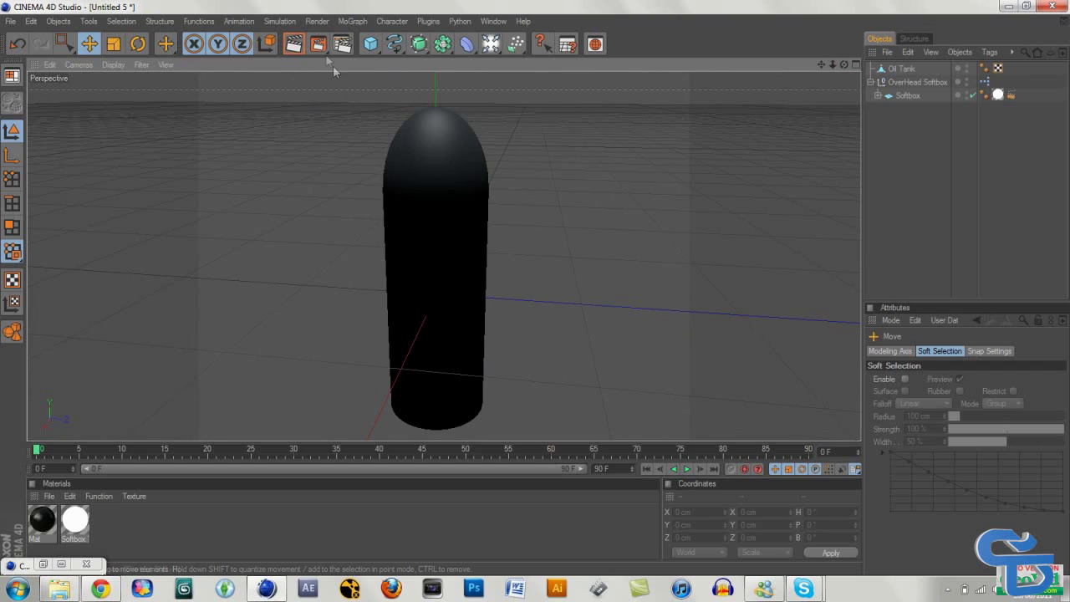
Add a cylinder primitive around the bullet's body, radius 37 cm and height 161 cm, and lower it to a Y position of about -15.2 cm
click(370, 43)
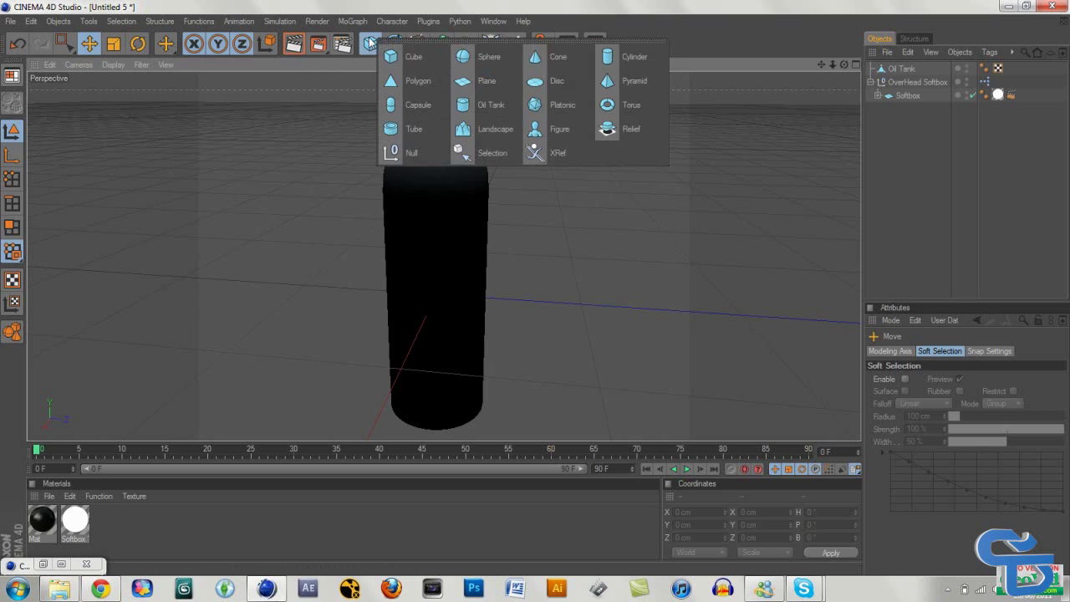
click(604, 58)
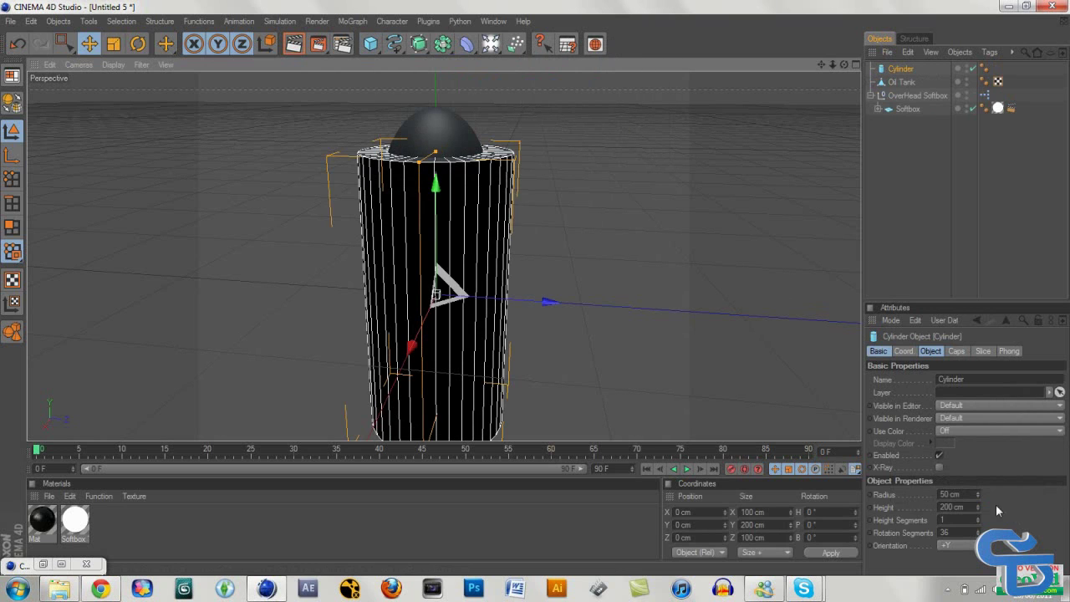
mouse_move(978, 499)
mouse_down()
mouse_move(963, 503)
mouse_move(978, 511)
mouse_up()
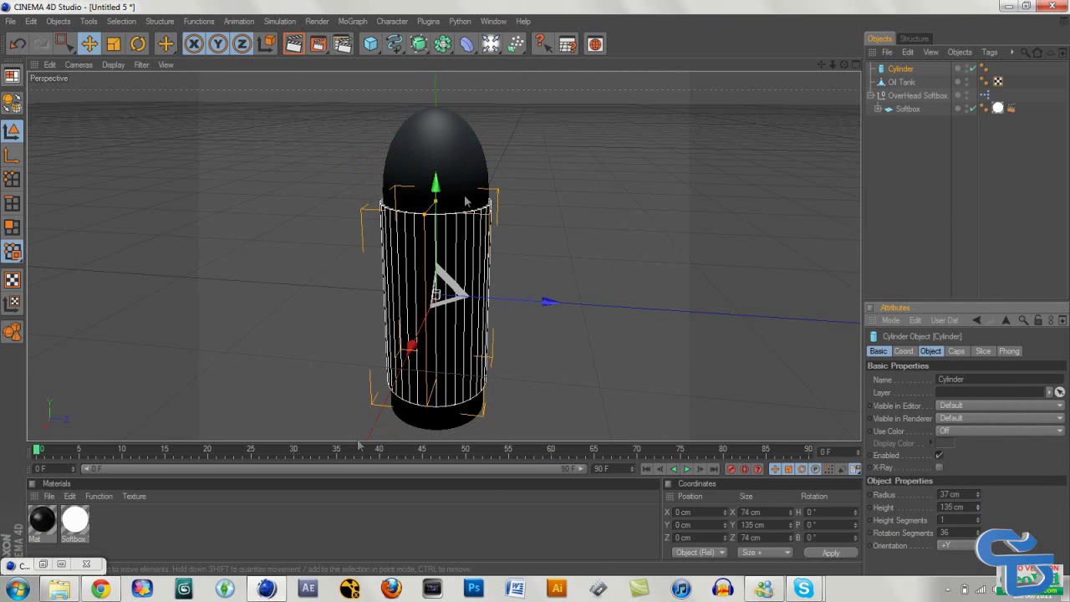
drag(436, 179, 441, 187)
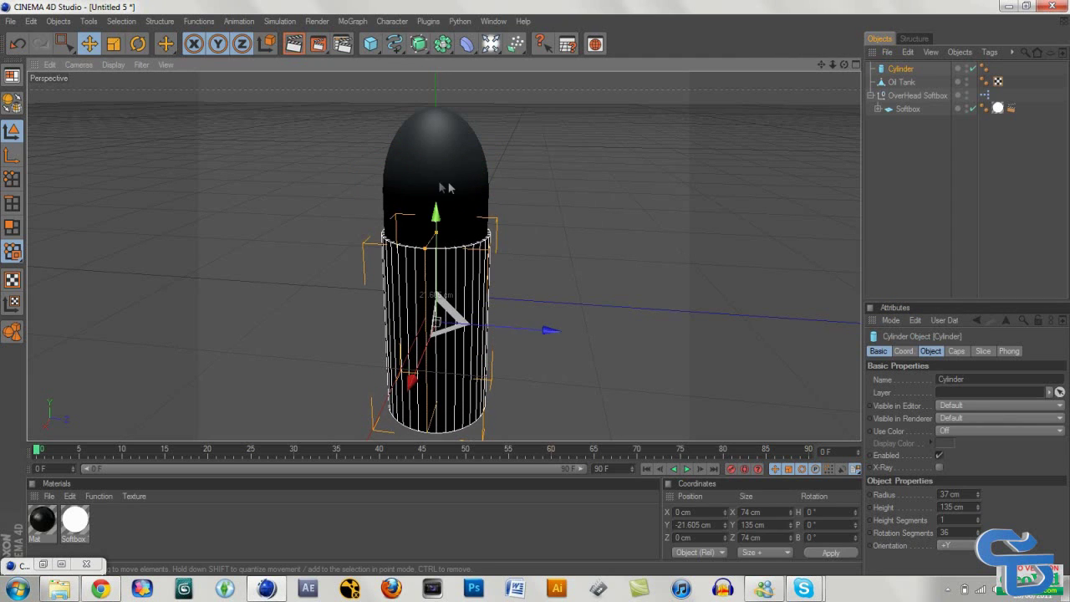
mouse_move(978, 494)
mouse_down()
mouse_move(978, 483)
mouse_move(981, 504)
mouse_move(982, 493)
mouse_up()
drag(435, 214, 434, 201)
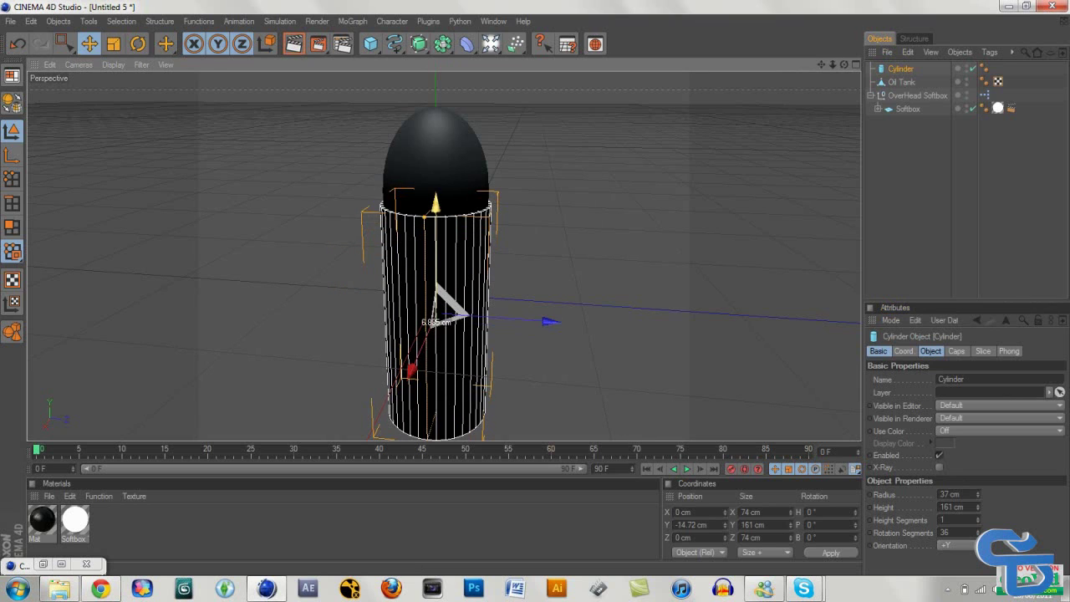
click(607, 263)
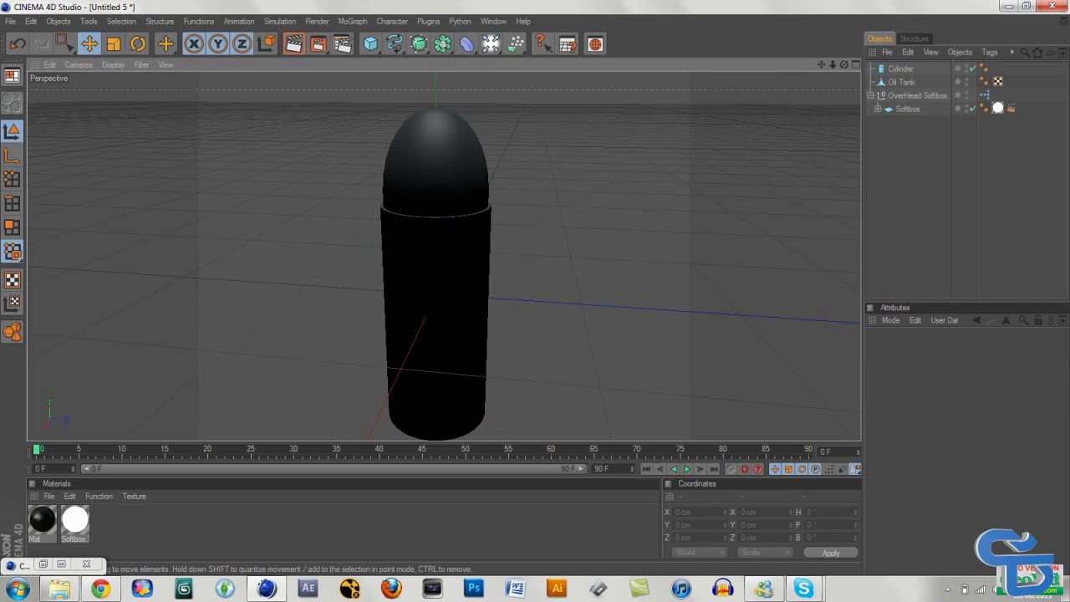
Give the cylinder three height segments, make it editable and enter point mode
click(406, 261)
scroll(407, 259, up, 2)
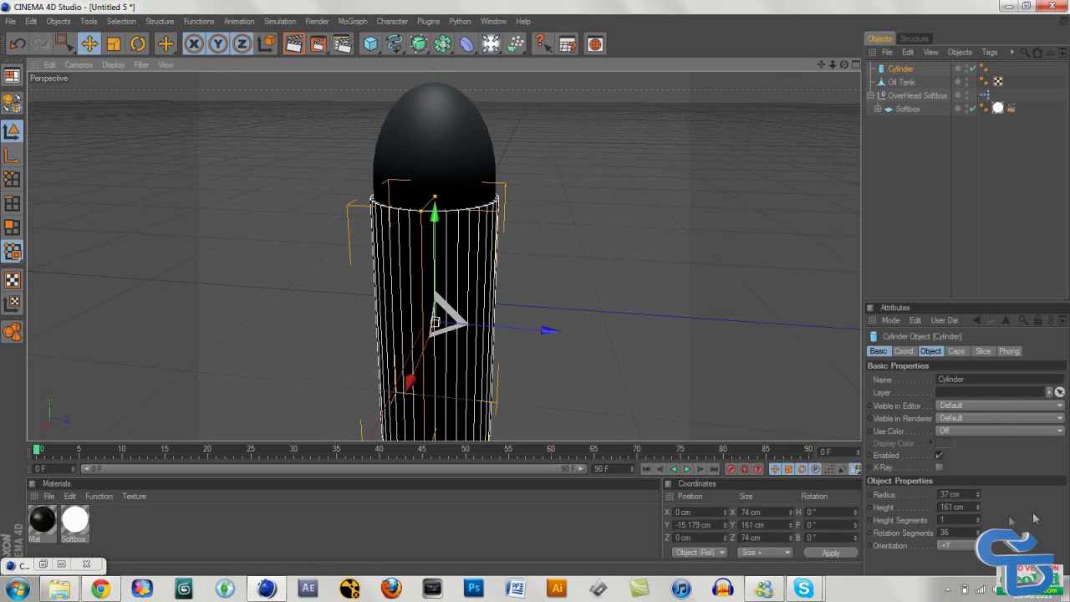
drag(978, 520, 978, 519)
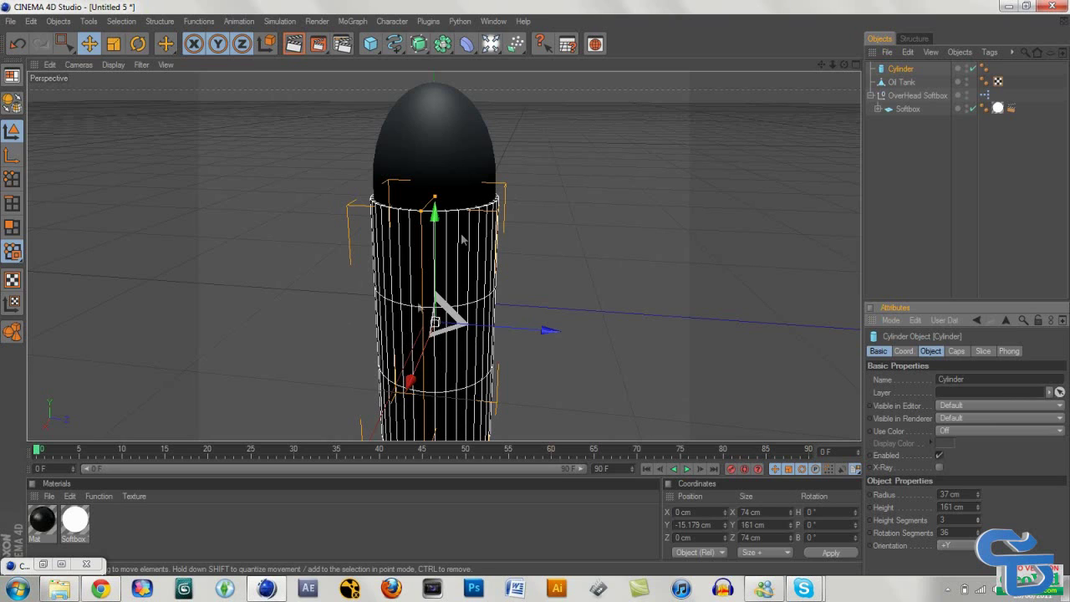
mouse_move(844, 65)
mouse_down()
mouse_move(844, 54)
mouse_move(847, 67)
mouse_up()
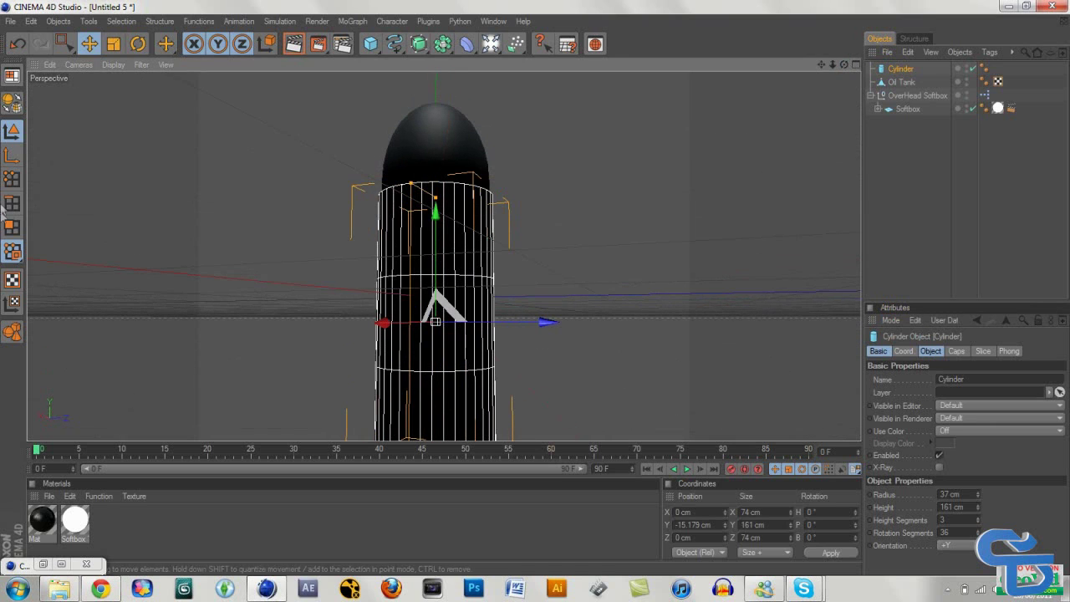
click(13, 106)
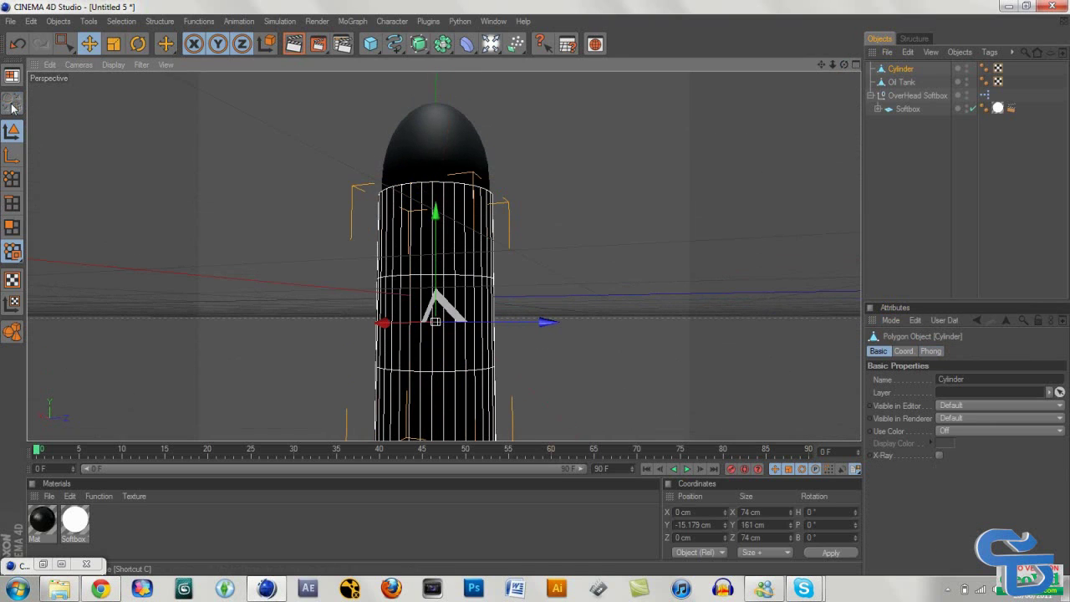
click(12, 184)
Rectangle-select all points of the cylinder's two middle rings, move them up to about Y 37.6 cm and scale their spacing to about 38 cm
drag(844, 65, 844, 82)
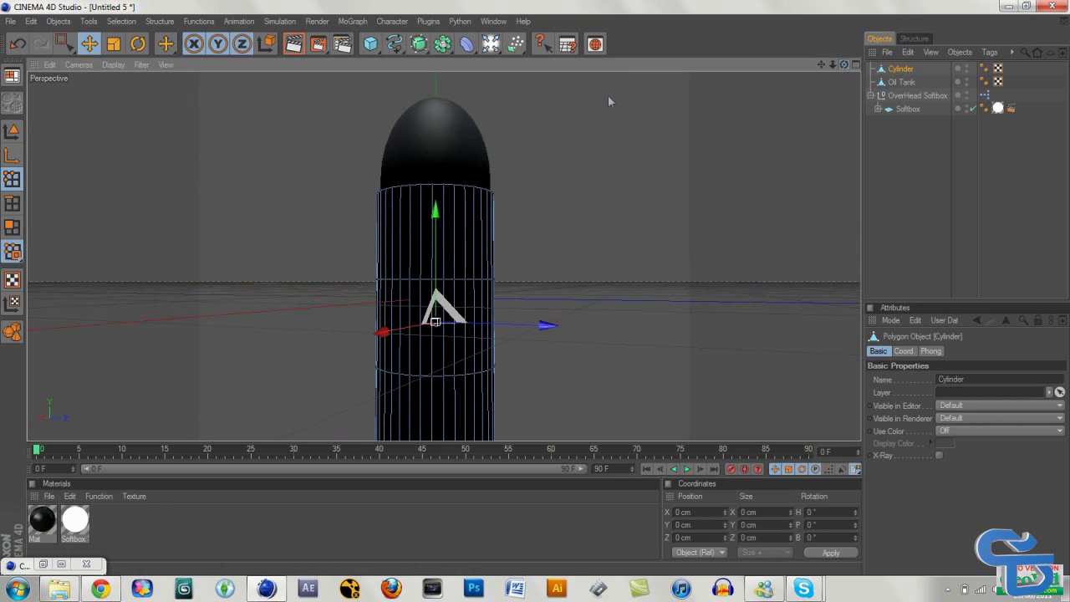
key(0)
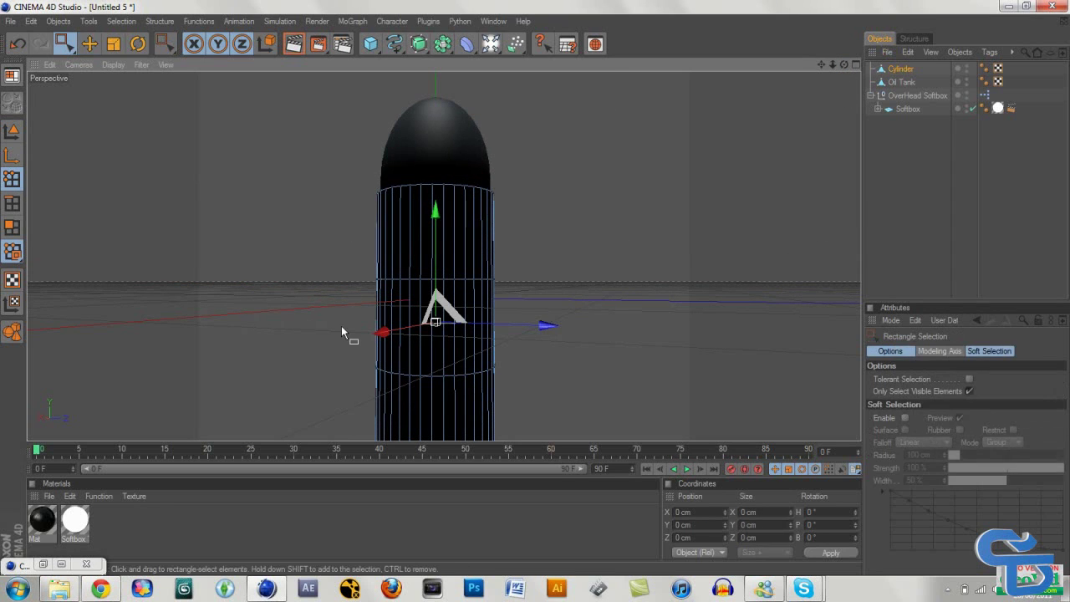
drag(427, 312, 628, 396)
drag(844, 64, 1040, 92)
drag(287, 265, 596, 418)
drag(844, 64, 824, 84)
drag(327, 255, 601, 419)
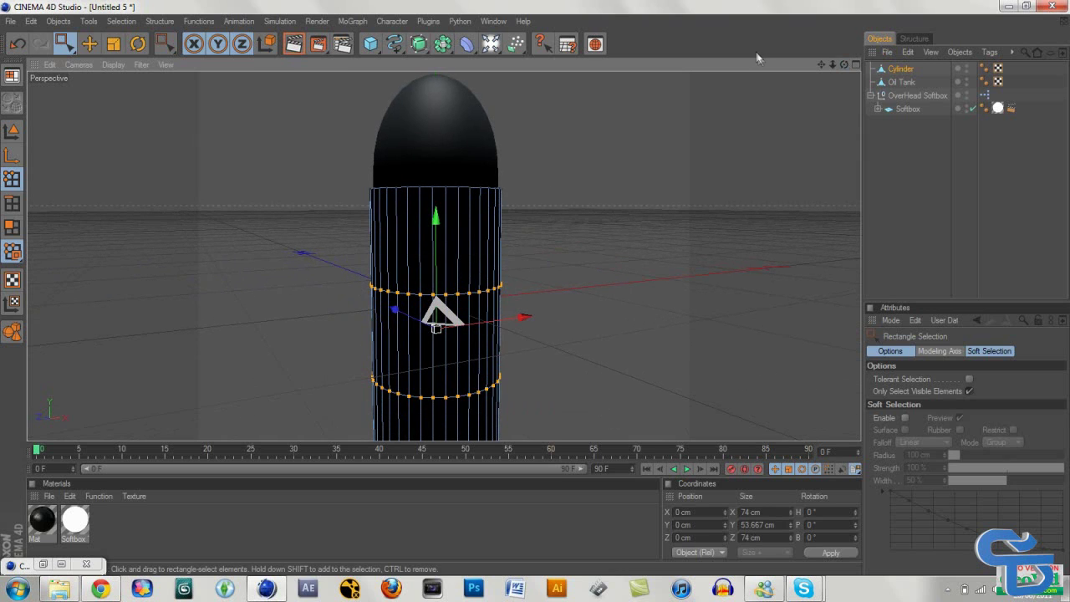
drag(434, 219, 435, 173)
click(117, 44)
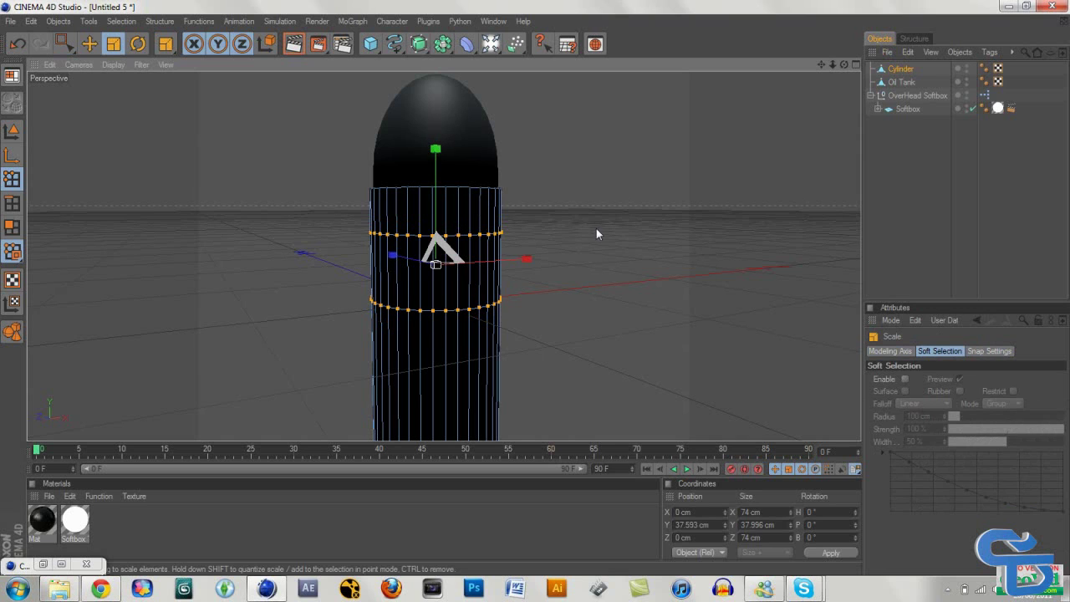
In polygon mode, select and delete three adjacent polygons in the cylinder's band between the two middle rings
click(216, 161)
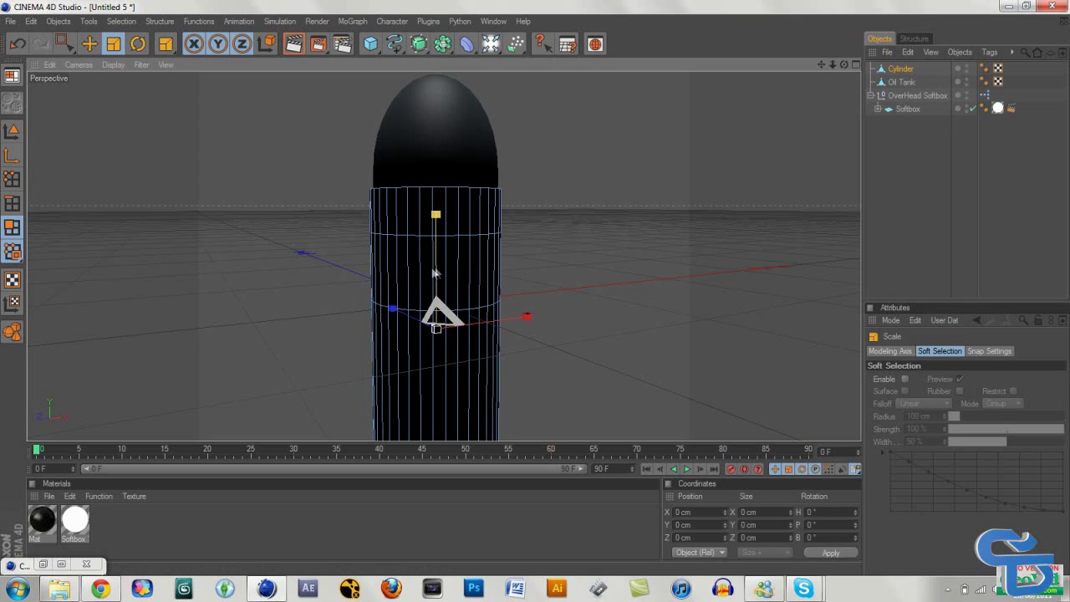
drag(434, 271, 423, 273)
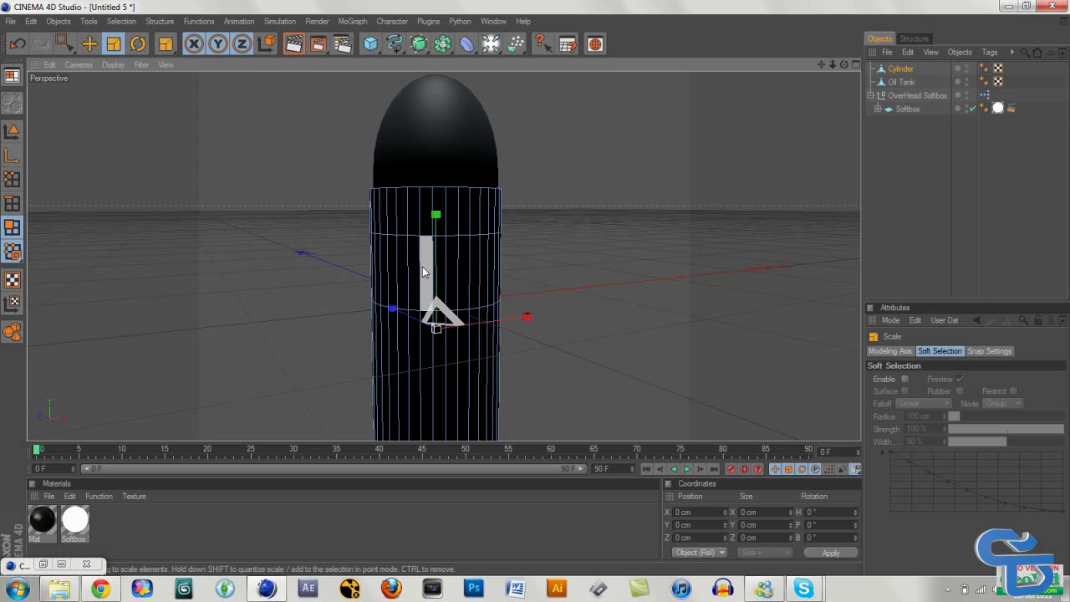
drag(478, 268, 428, 272)
click(427, 268)
shift+click(443, 272)
shift+click(450, 287)
click(550, 311)
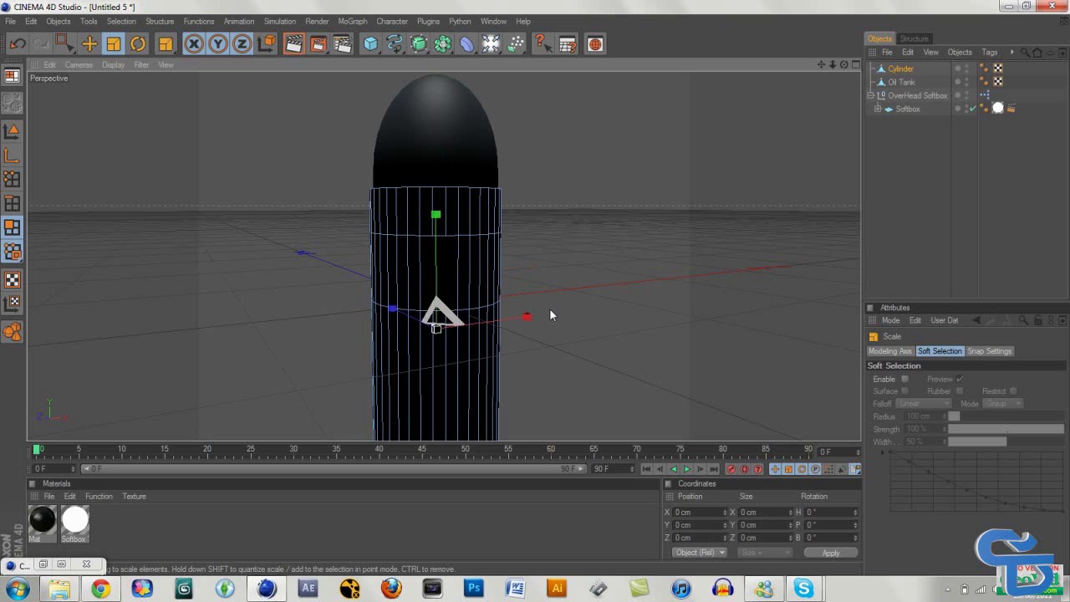
Cut a second opening further around the band by selecting and deleting three adjacent polygons
drag(843, 65, 709, 64)
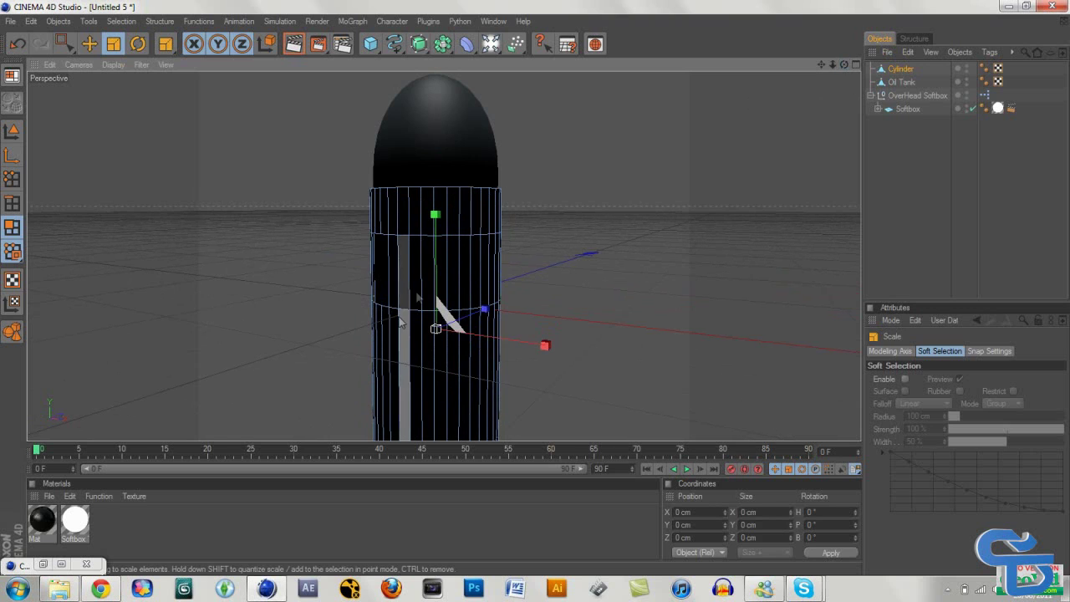
click(425, 293)
shift+click(442, 292)
shift+click(452, 291)
click(515, 321)
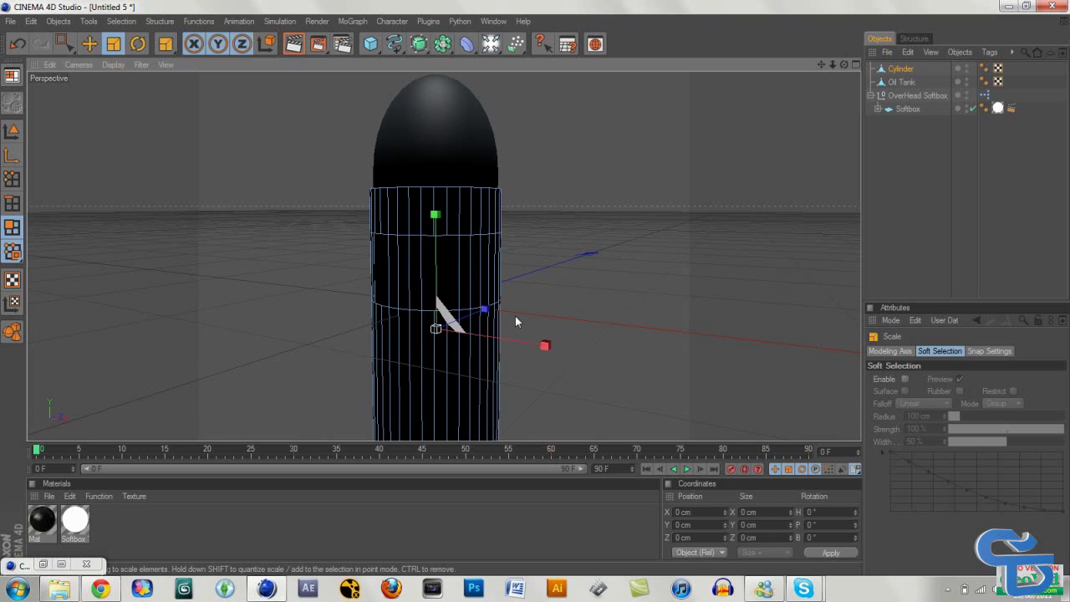
Select and delete three more adjacent polygons around the band to make the third opening
drag(843, 65, 662, 109)
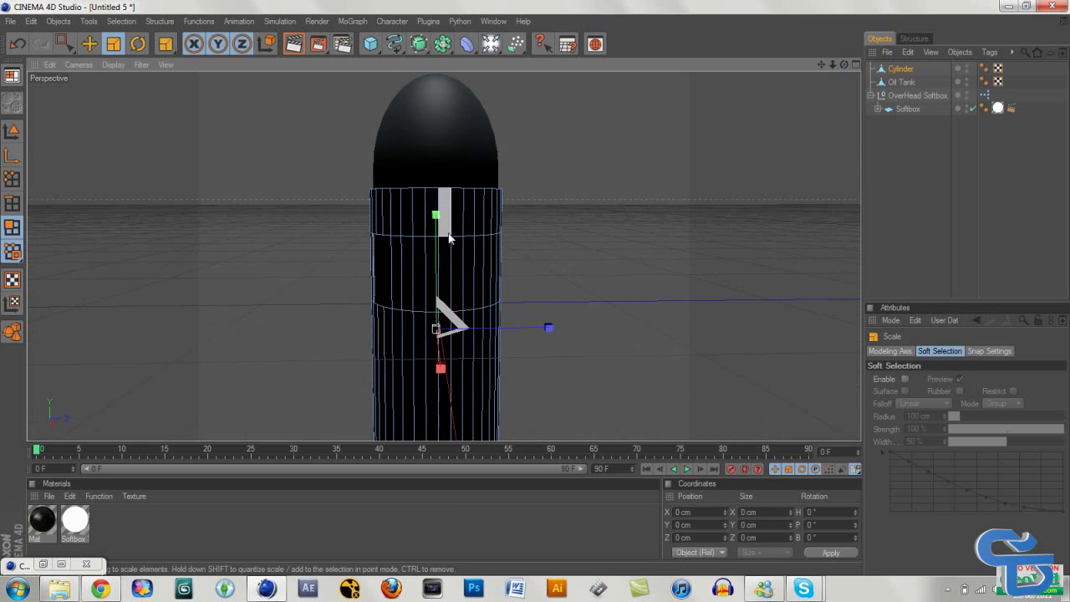
shift+click(444, 262)
shift+click(457, 260)
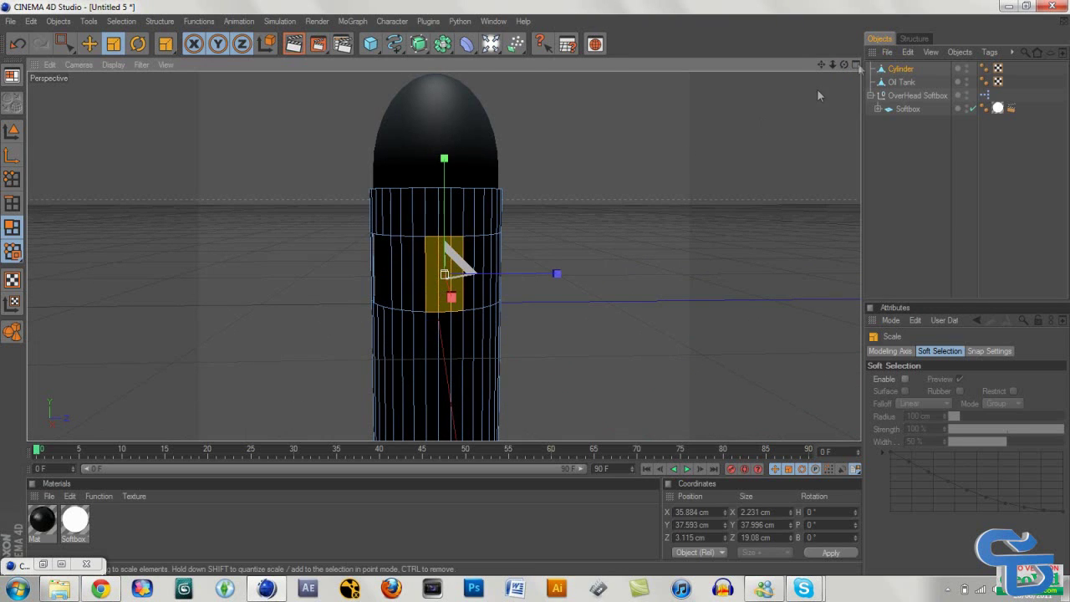
drag(843, 64, 709, 64)
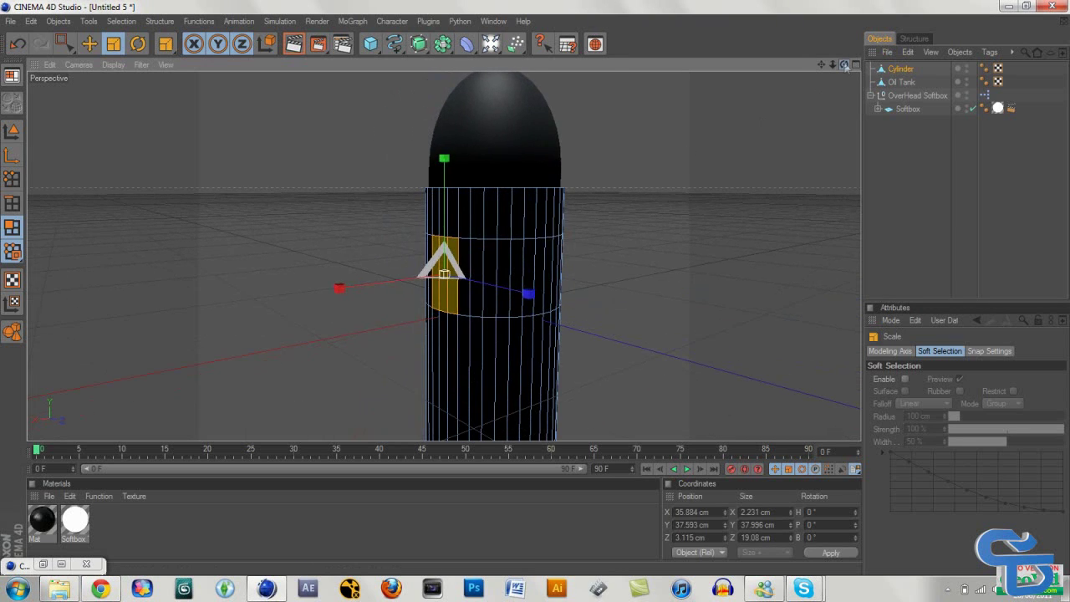
key(ctrl+shift+a)
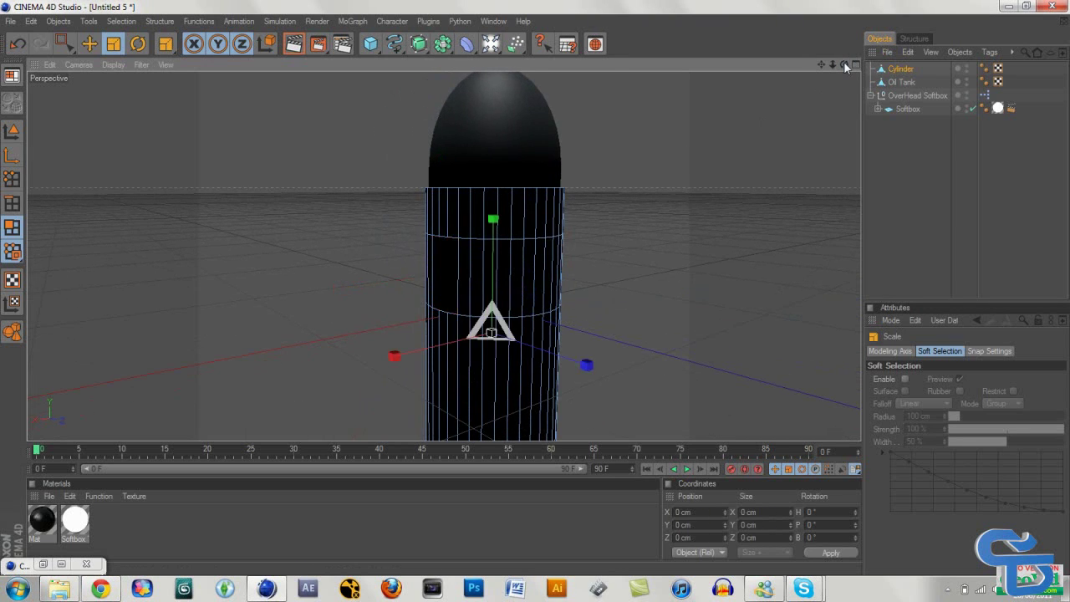
Make the fourth opening in the band by deleting three adjacent polygons, keeping a strip beside the previous opening
click(504, 265)
shift+click(515, 265)
shift+click(527, 264)
click(580, 262)
key(ctrl+shift+a)
Delete two more groups of three adjacent polygons to complete the fifth and sixth openings around the band
drag(843, 64, 740, 164)
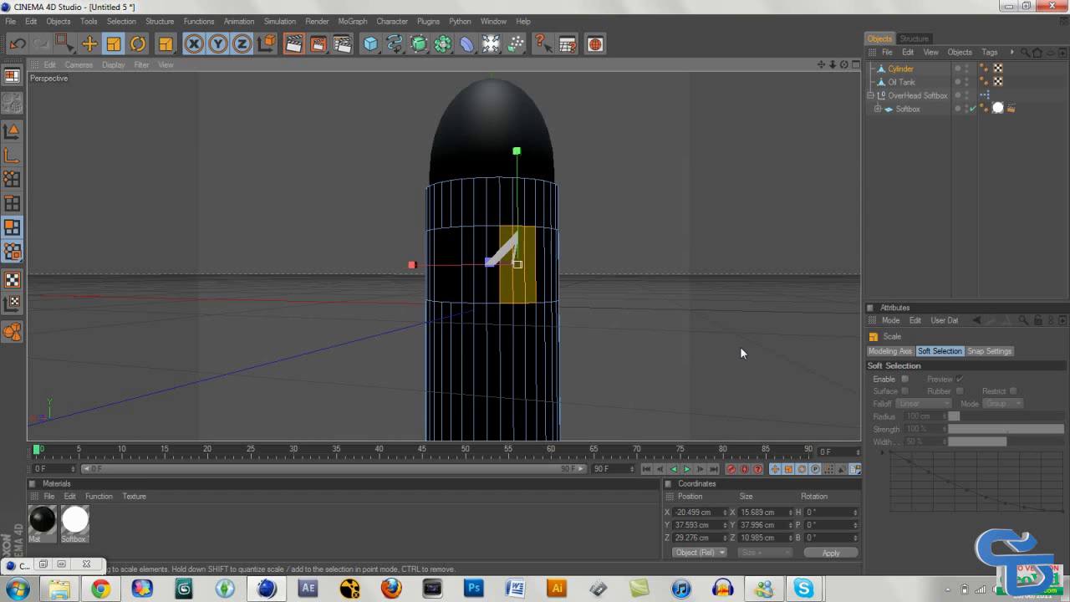
mouse_move(844, 64)
mouse_down()
mouse_move(781, 80)
mouse_move(773, 94)
mouse_move(841, 64)
mouse_up()
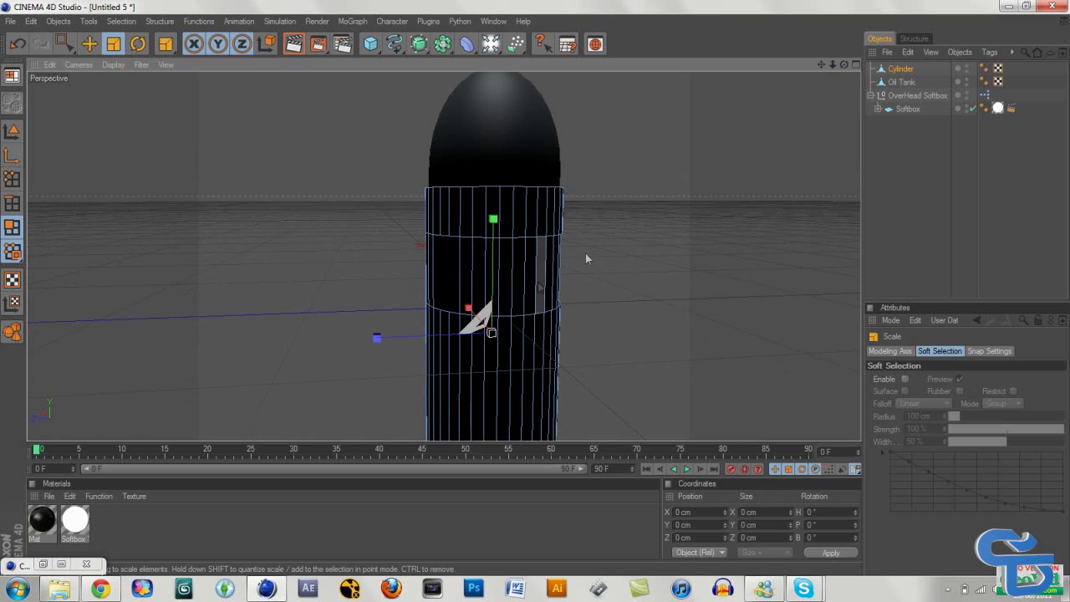
click(504, 285)
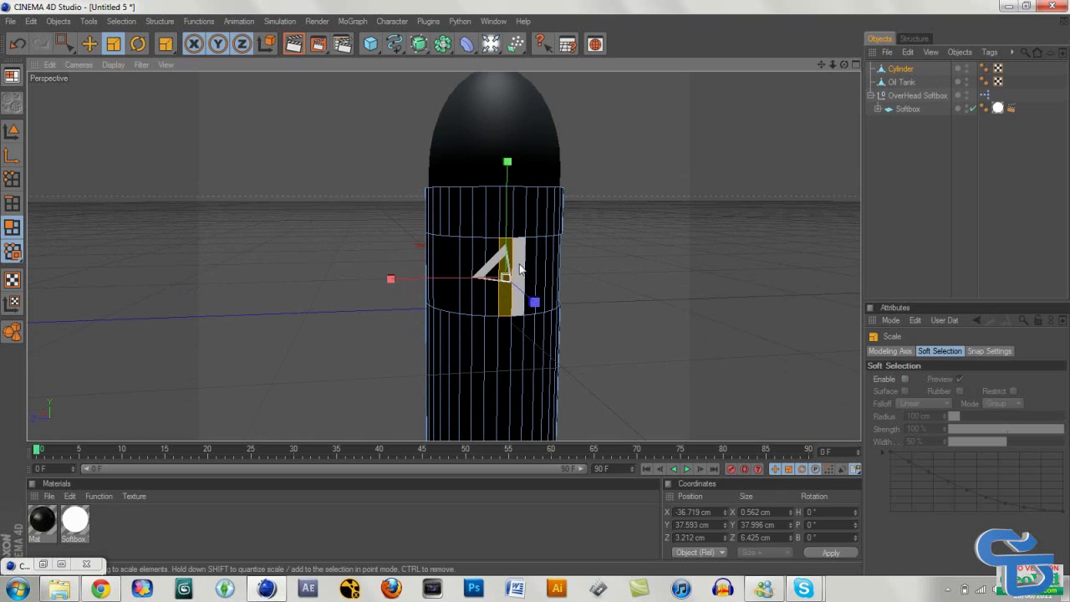
shift+click(518, 272)
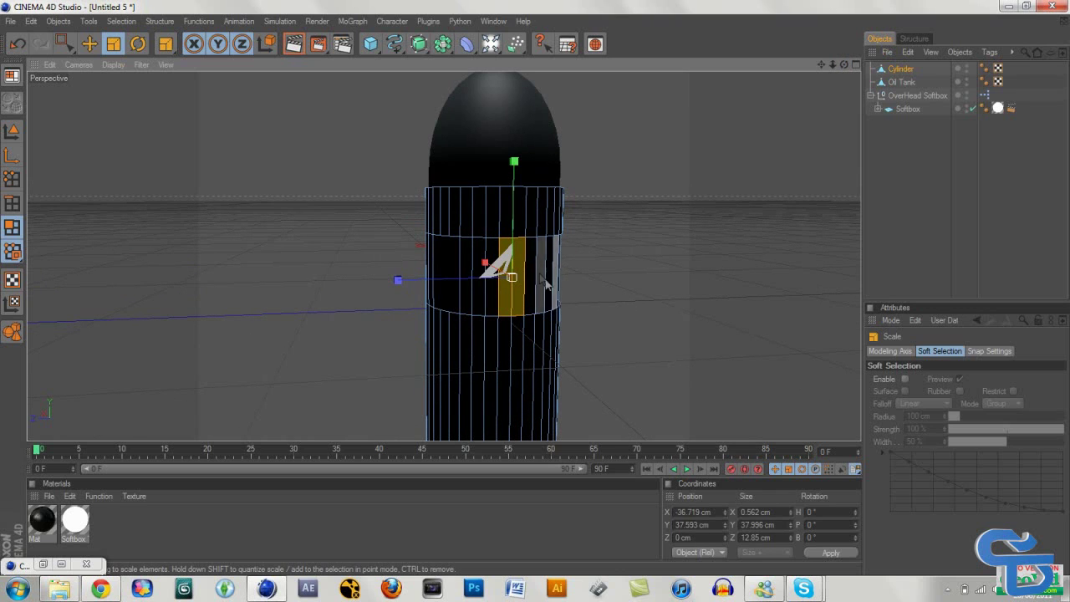
shift+click(533, 273)
click(653, 301)
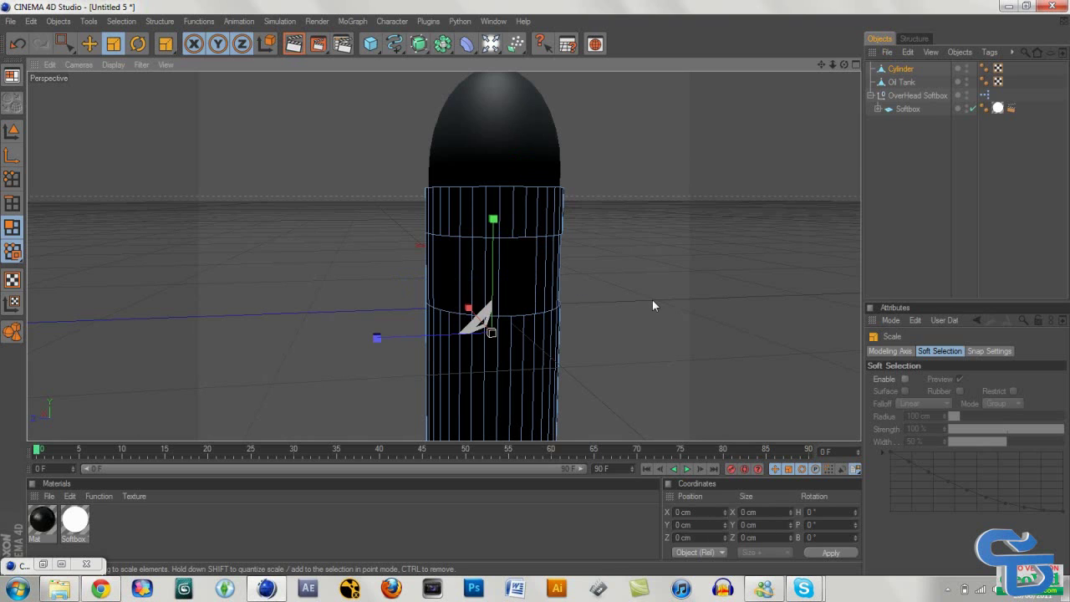
Select all the polygons of the Cylinder's bottom cap with the Live Selection tool
drag(844, 64, 941, 9)
drag(802, 66, 825, 67)
scroll(514, 250, down, 2)
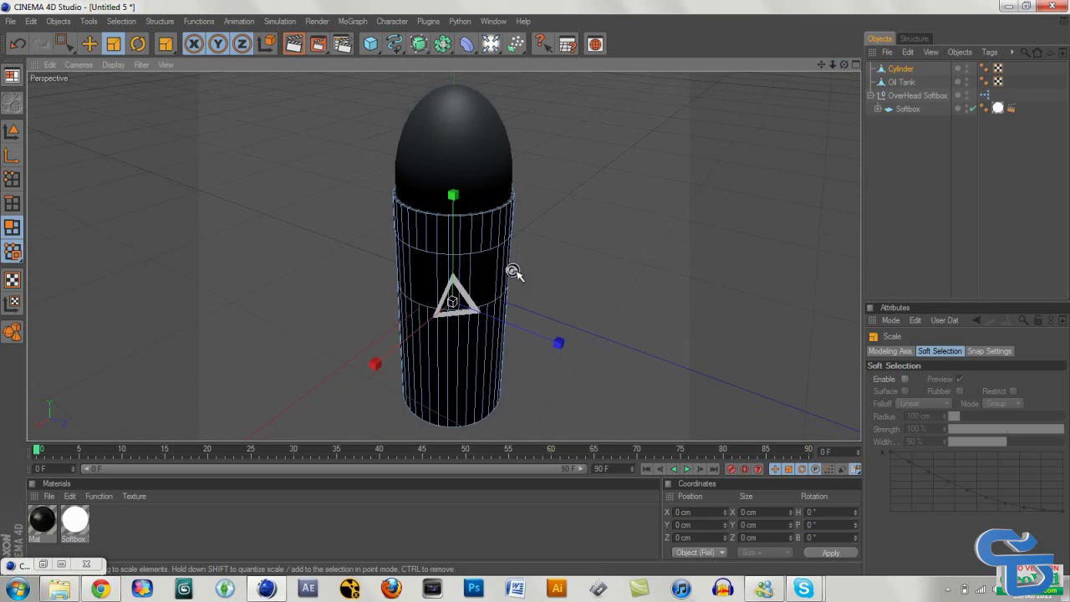
mouse_move(821, 65)
mouse_down()
mouse_move(843, 59)
mouse_move(845, 38)
mouse_move(874, 25)
mouse_move(887, 83)
mouse_move(923, 90)
mouse_move(807, 70)
mouse_move(804, 52)
mouse_up()
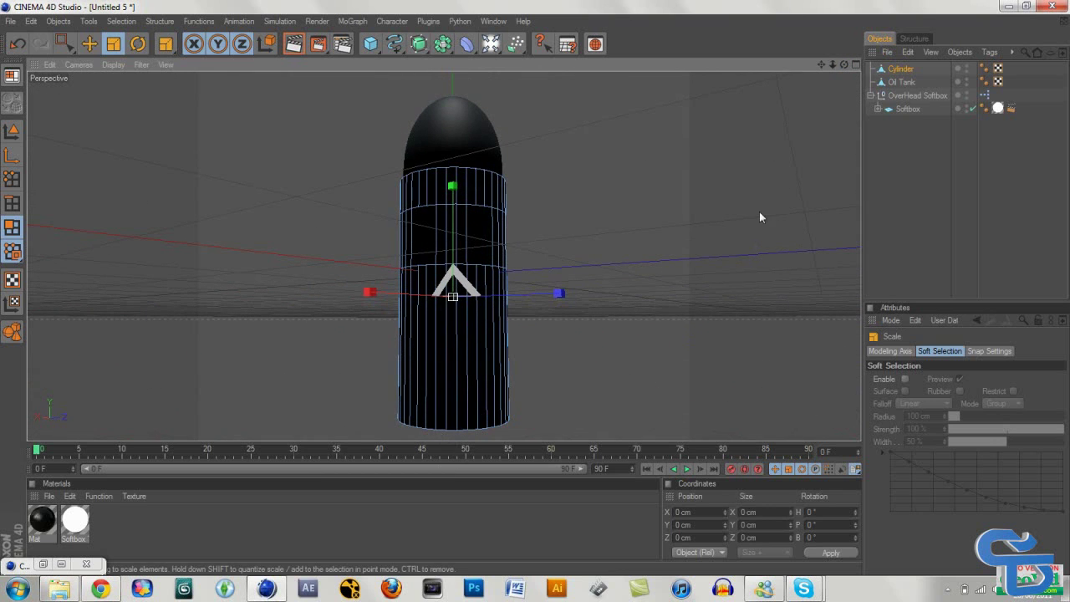
drag(844, 65, 820, 10)
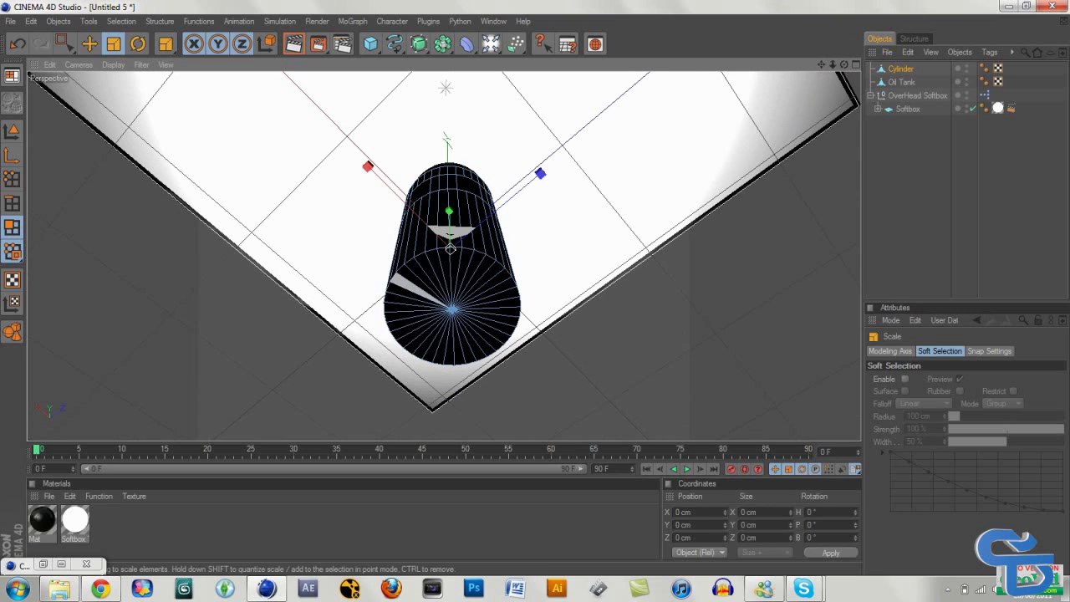
click(63, 44)
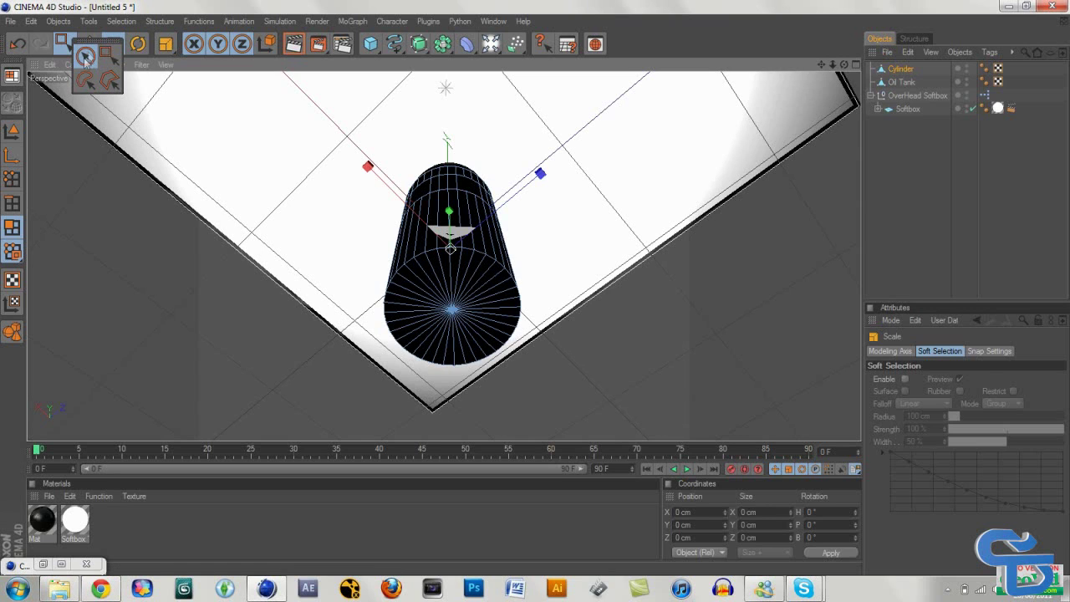
click(85, 56)
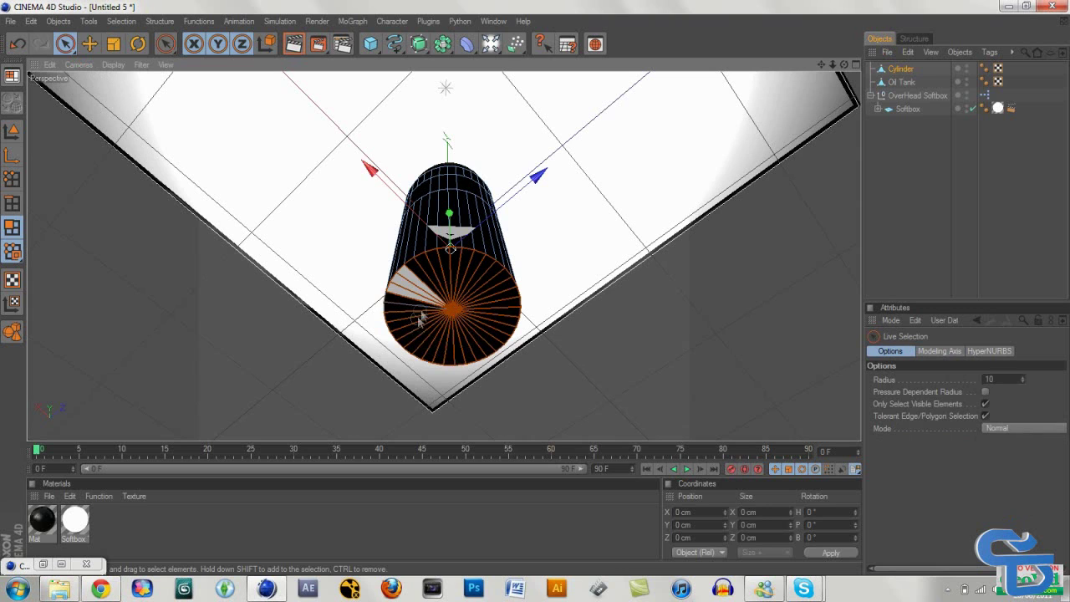
drag(430, 306, 491, 321)
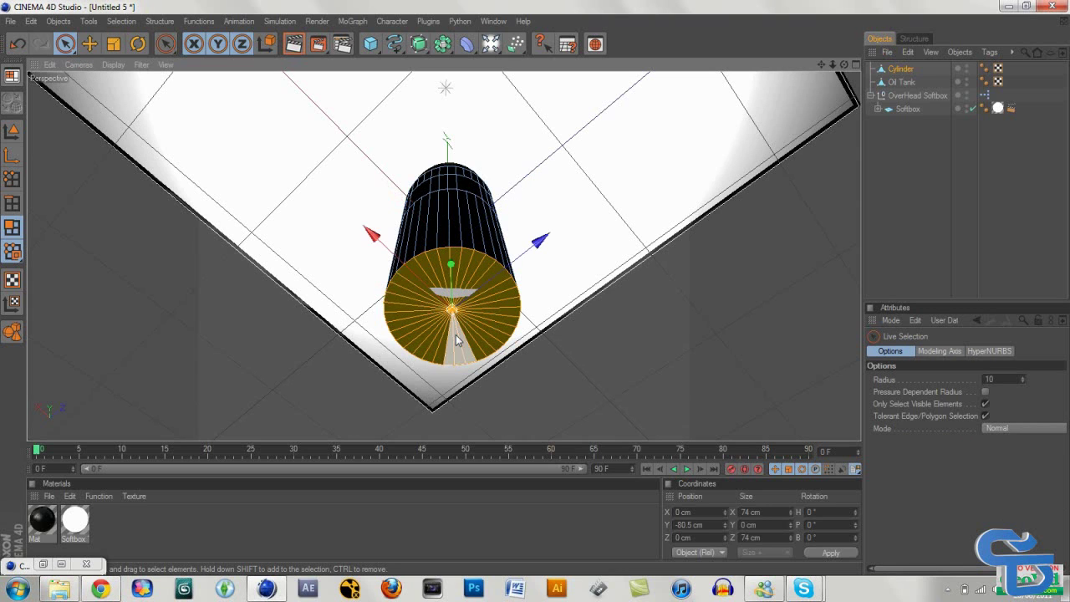
Extrude the bottom cap 5 cm, lowering it to about Y -87.3 cm, and scale it uniformly to about 52.7 cm across
right_click(481, 325)
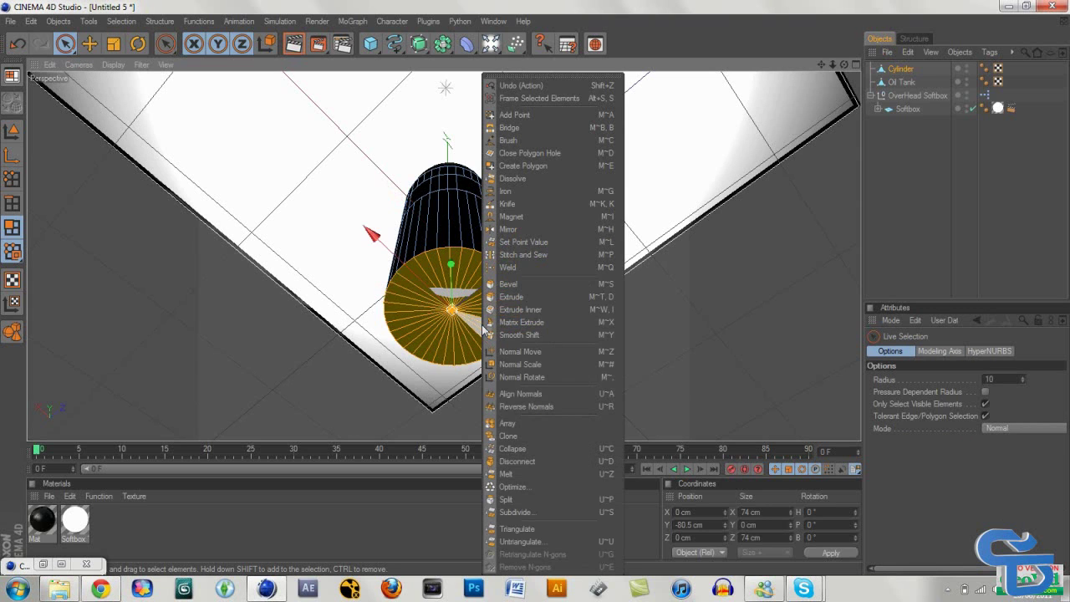
click(533, 300)
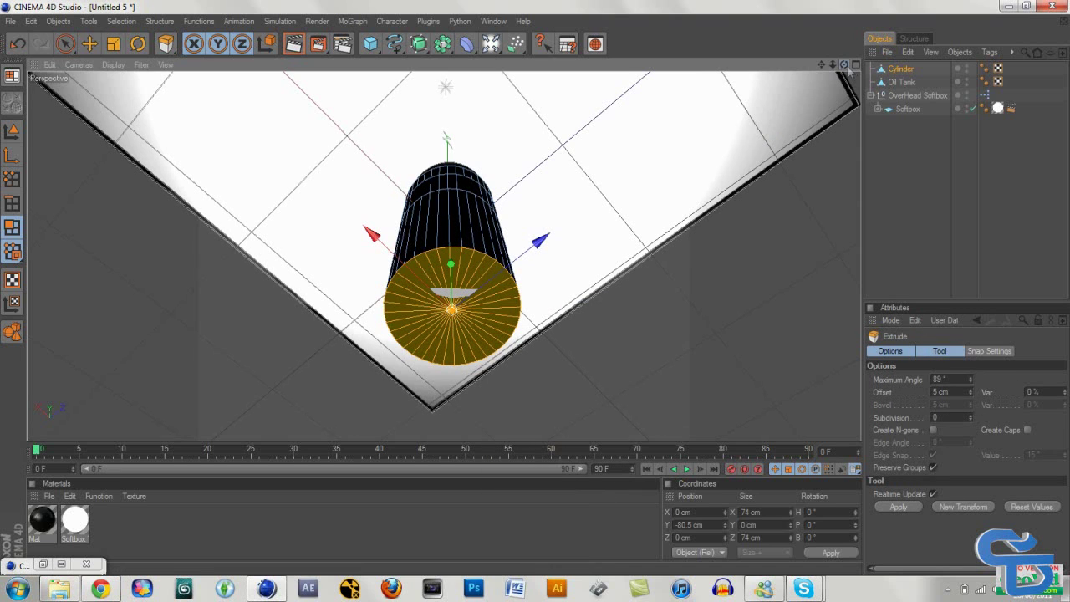
scroll(451, 251, up, 3)
drag(844, 64, 845, 101)
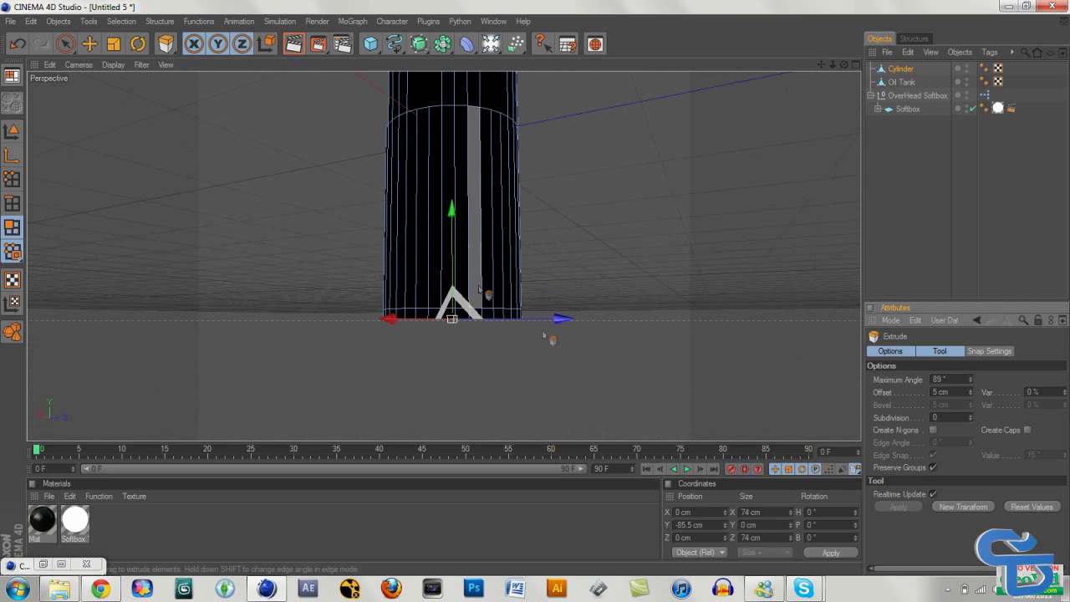
mouse_move(451, 210)
mouse_down()
mouse_move(451, 228)
mouse_move(452, 211)
mouse_up()
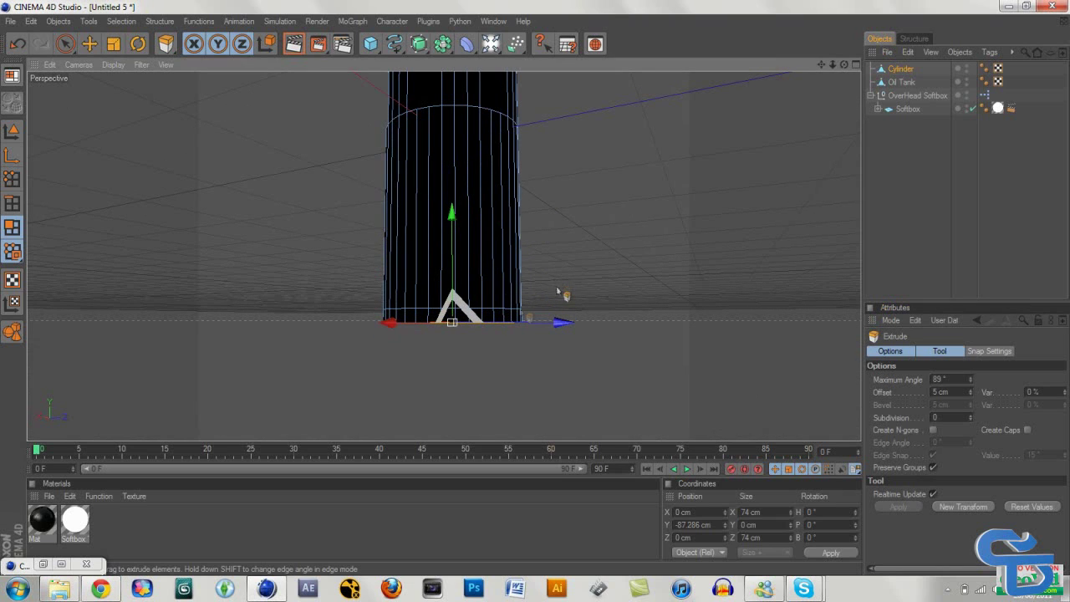
click(114, 43)
drag(453, 329, 443, 329)
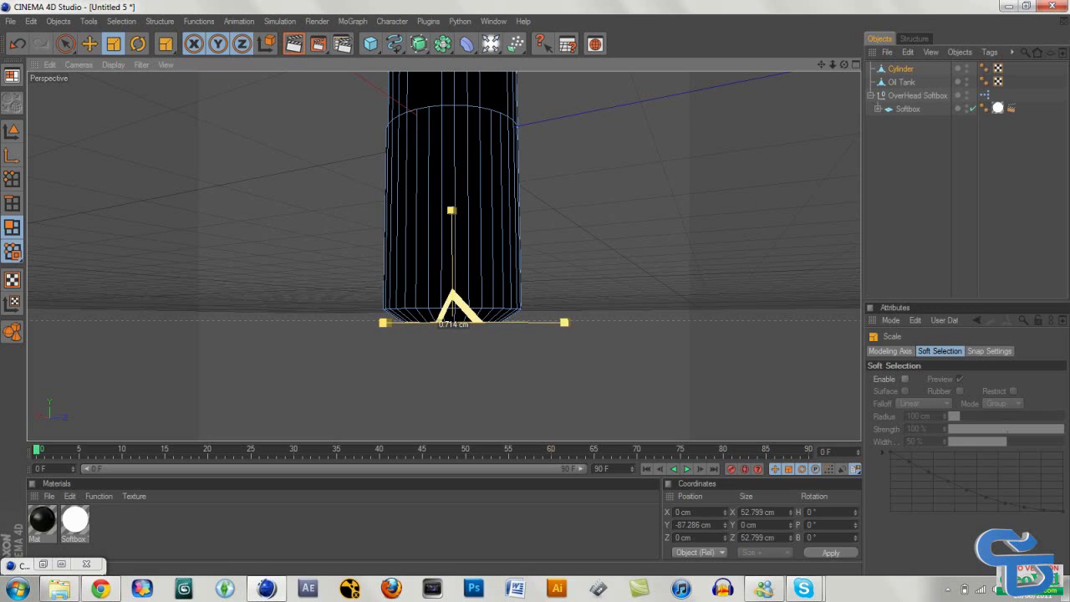
Extrude the narrowed cap another 5 cm, lower it to about Y -93.4 cm, and clear the selection
right_click(462, 332)
click(527, 300)
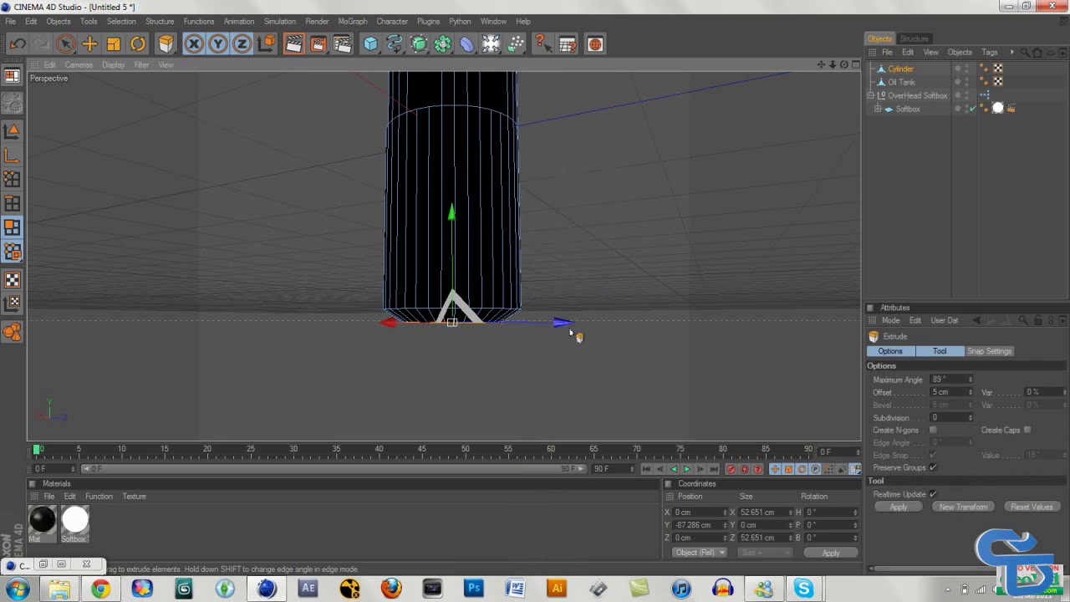
click(898, 506)
right_click(466, 343)
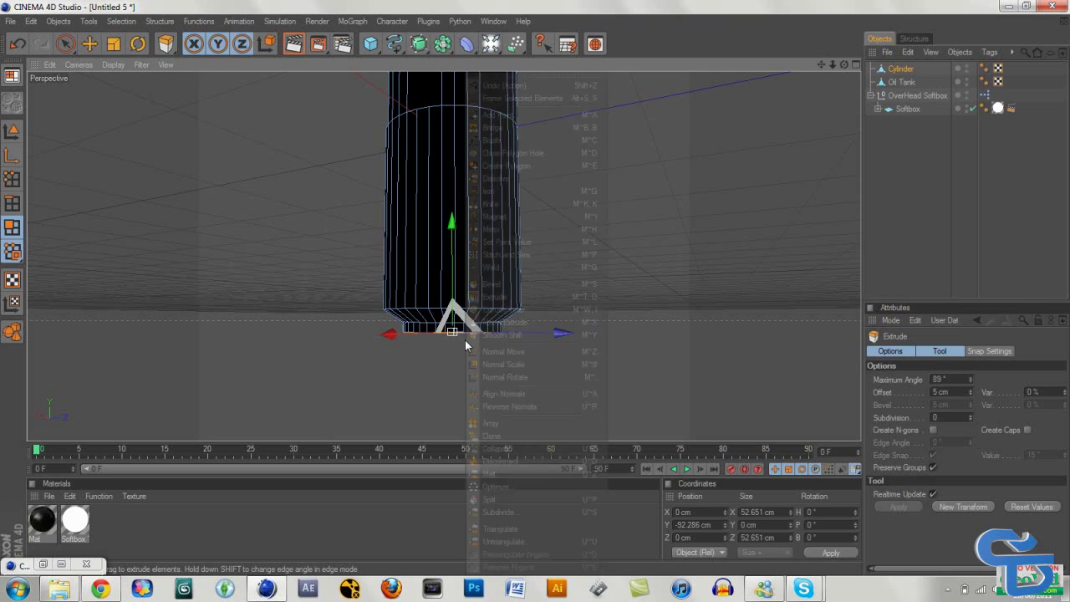
click(501, 296)
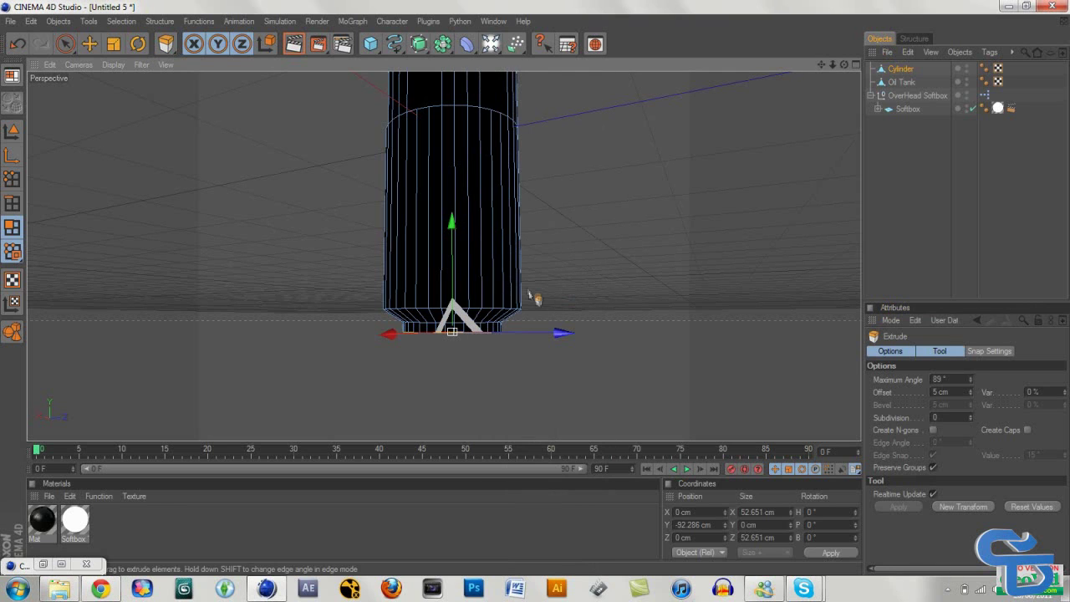
drag(458, 237, 459, 242)
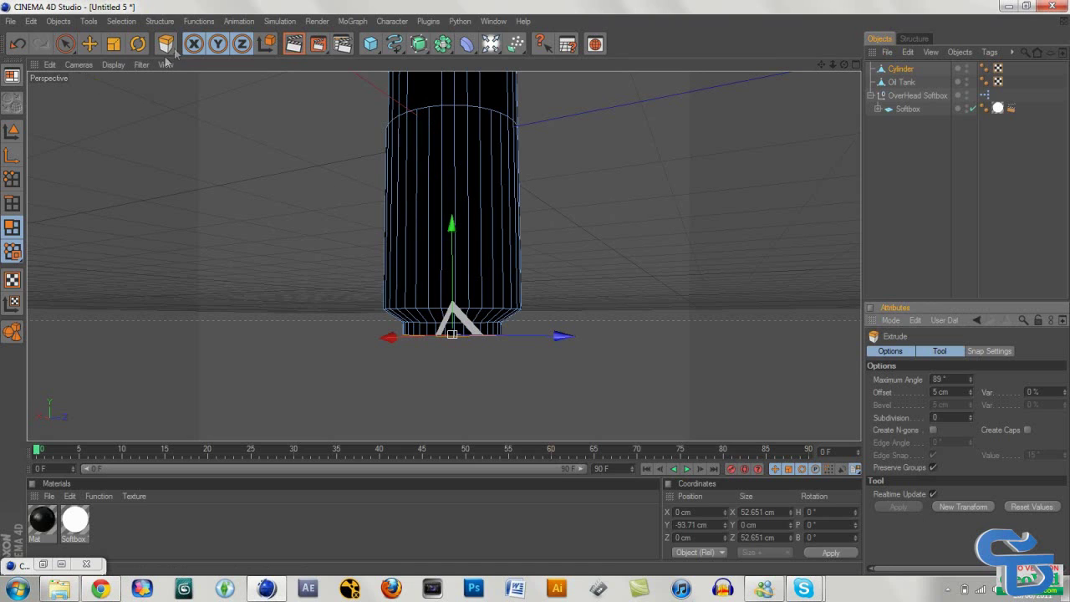
mouse_move(446, 238)
mouse_down()
mouse_move(446, 246)
mouse_move(446, 238)
mouse_up()
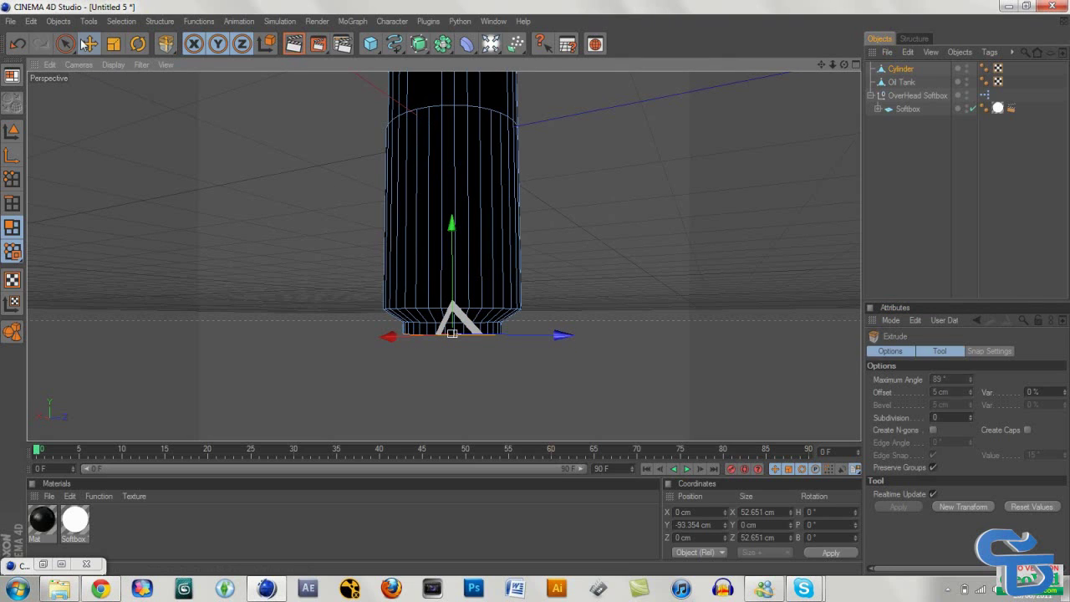
click(90, 43)
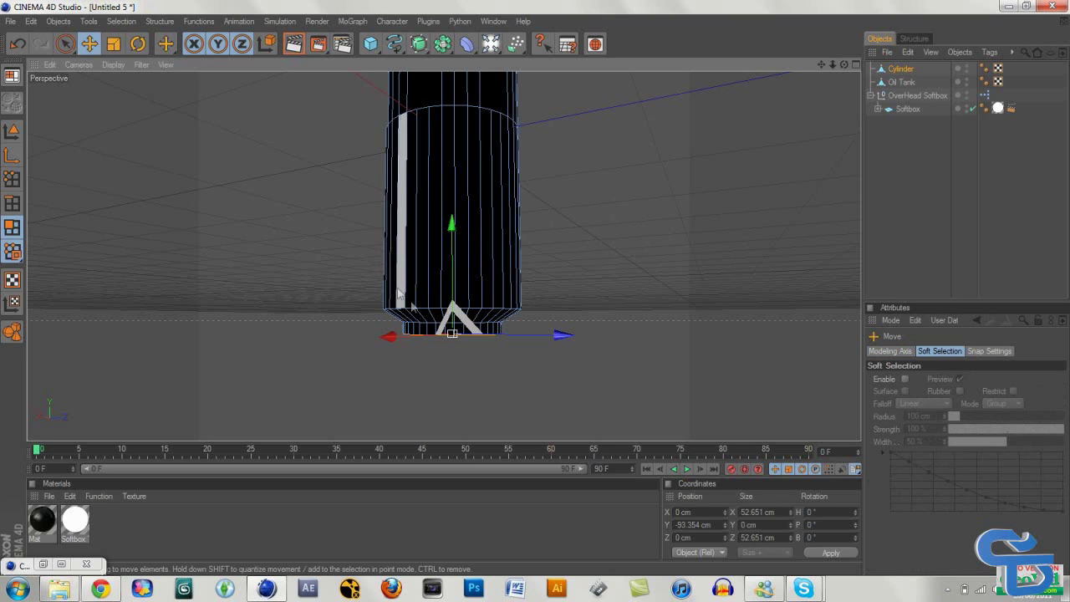
click(453, 357)
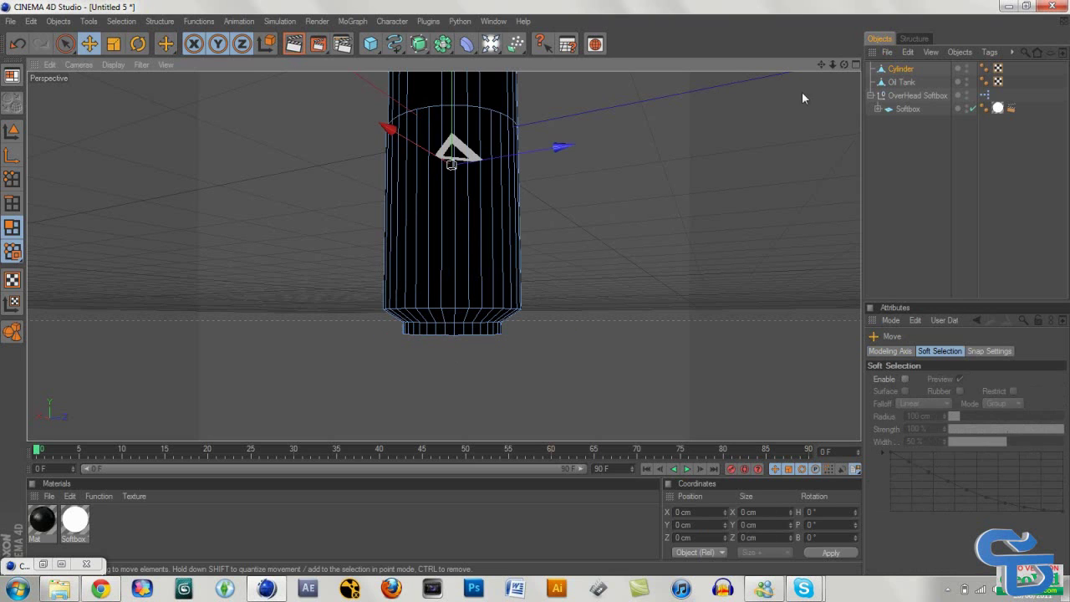
Reselect the narrowed bottom cap, raise it to about Y -92.2 cm and extrude it by 5 cm
drag(843, 64, 843, 12)
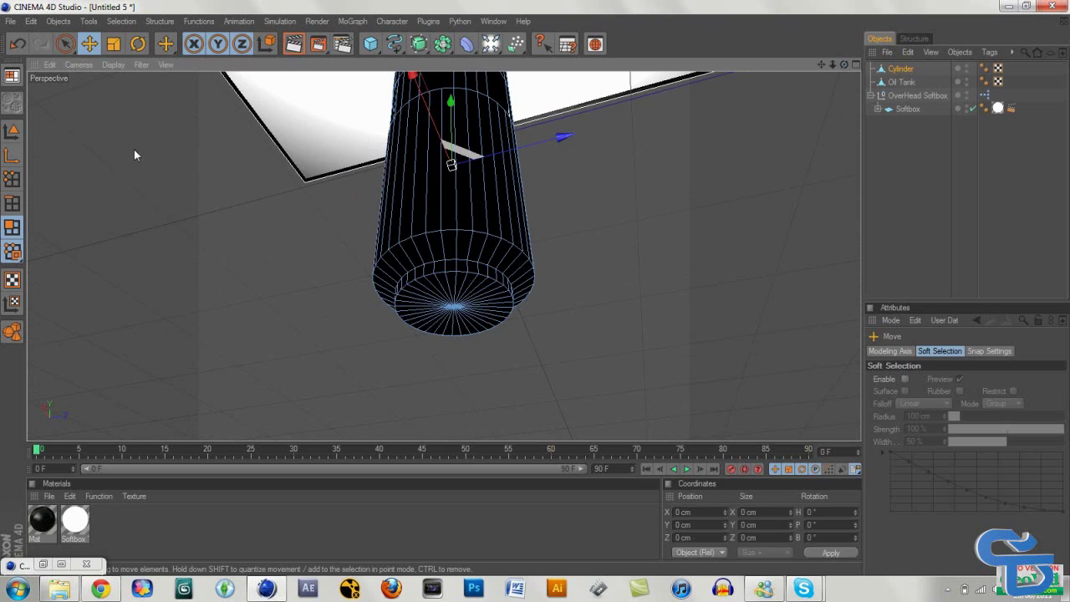
click(65, 43)
drag(402, 294, 436, 305)
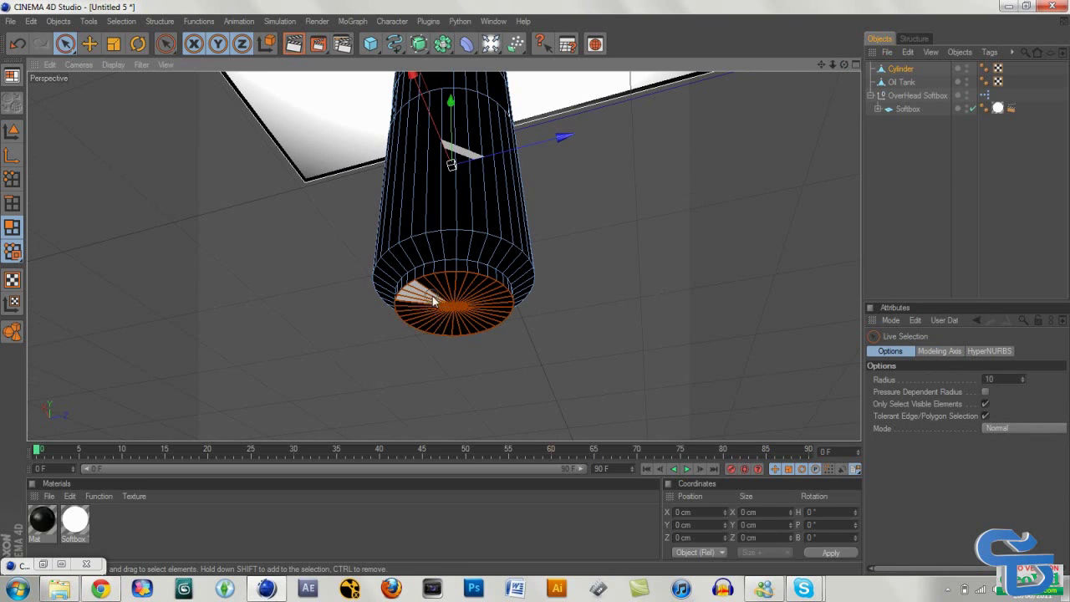
drag(433, 302, 451, 305)
right_click(453, 302)
click(501, 298)
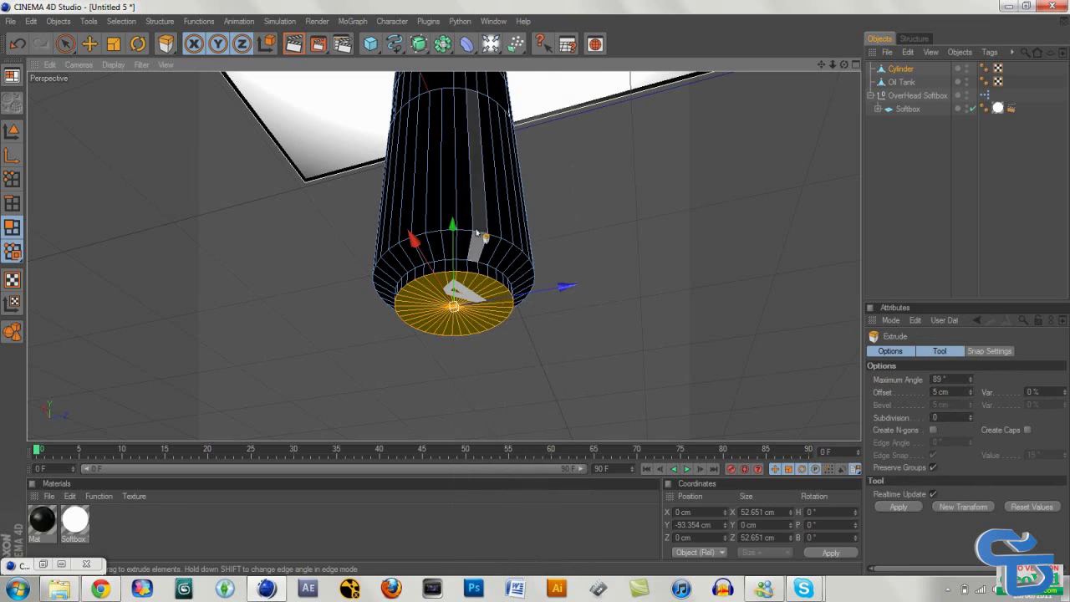
drag(453, 228, 454, 229)
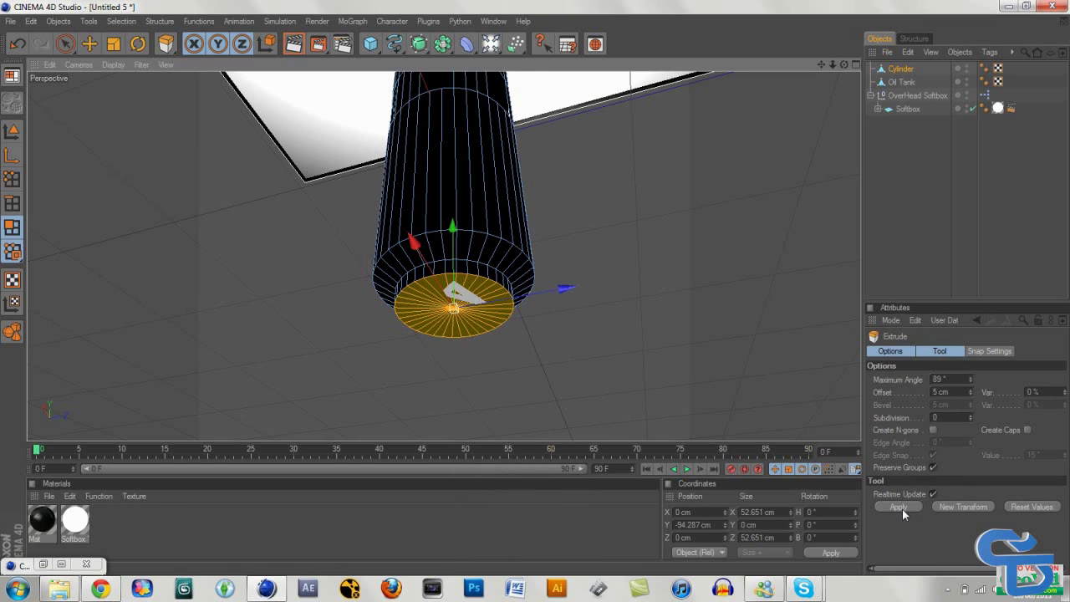
drag(454, 230, 454, 226)
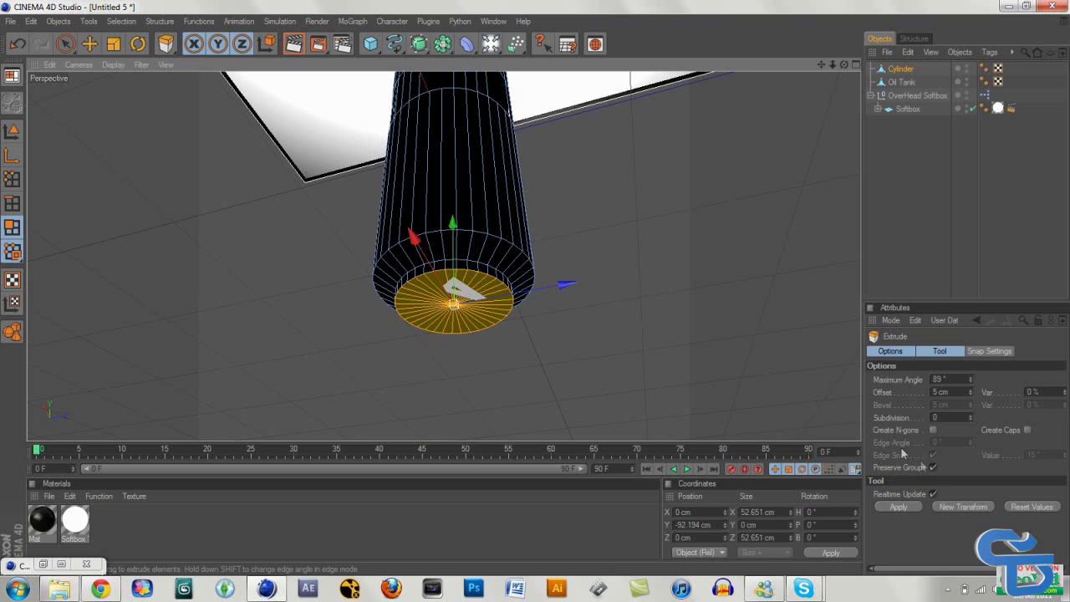
click(897, 507)
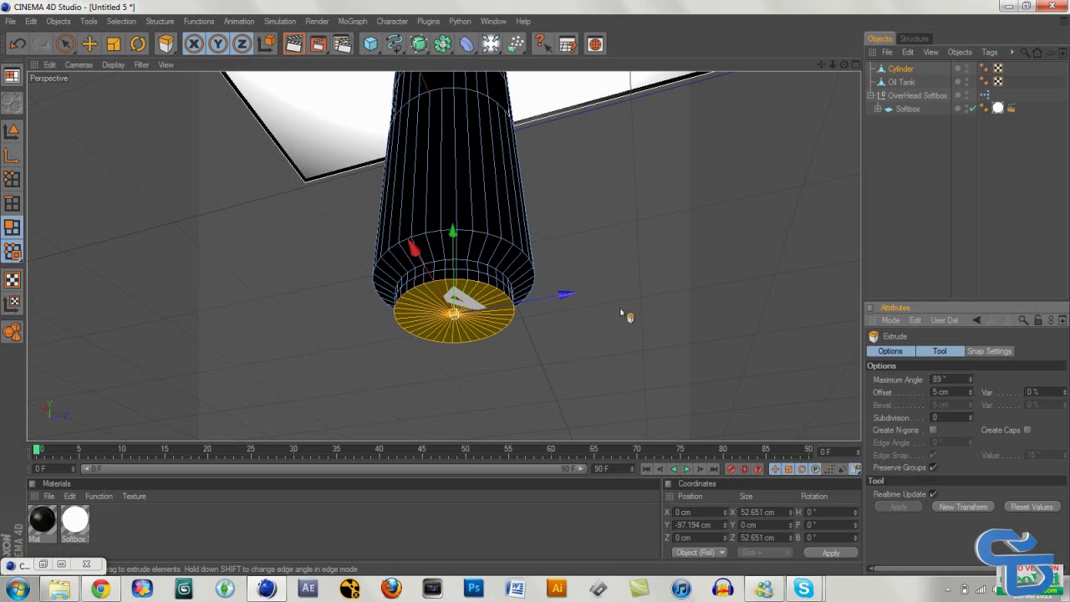
Scale the new bottom cap uniformly to about 71.2 cm across to flare the base outward
click(117, 48)
drag(552, 311, 649, 311)
drag(455, 315, 467, 316)
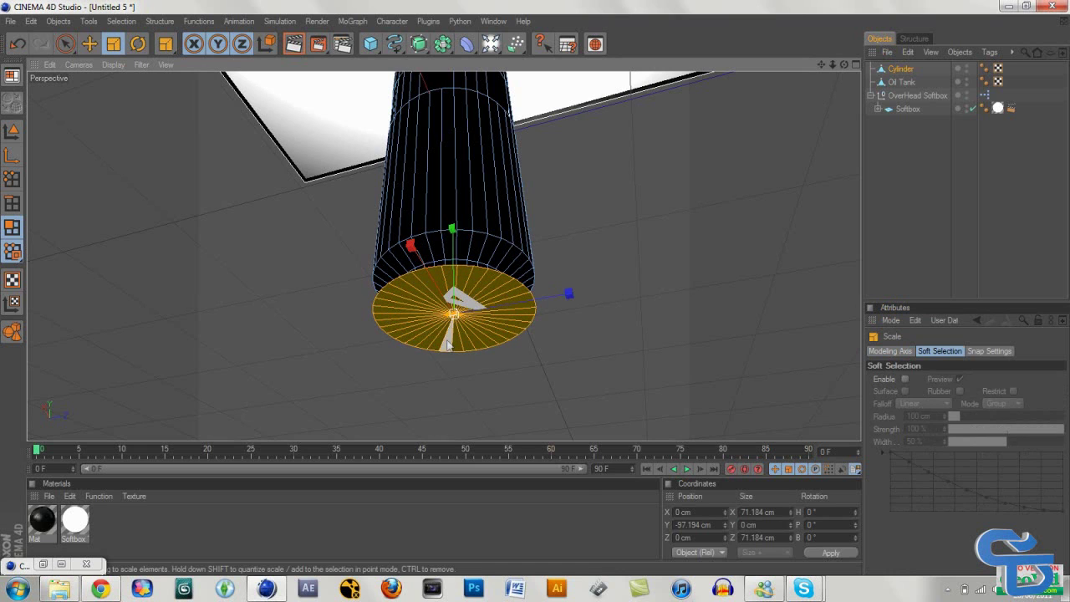
Raise the flared cap to about Y -95.4 cm and extrude it by 5 cm to form the base rim
right_click(448, 344)
click(503, 296)
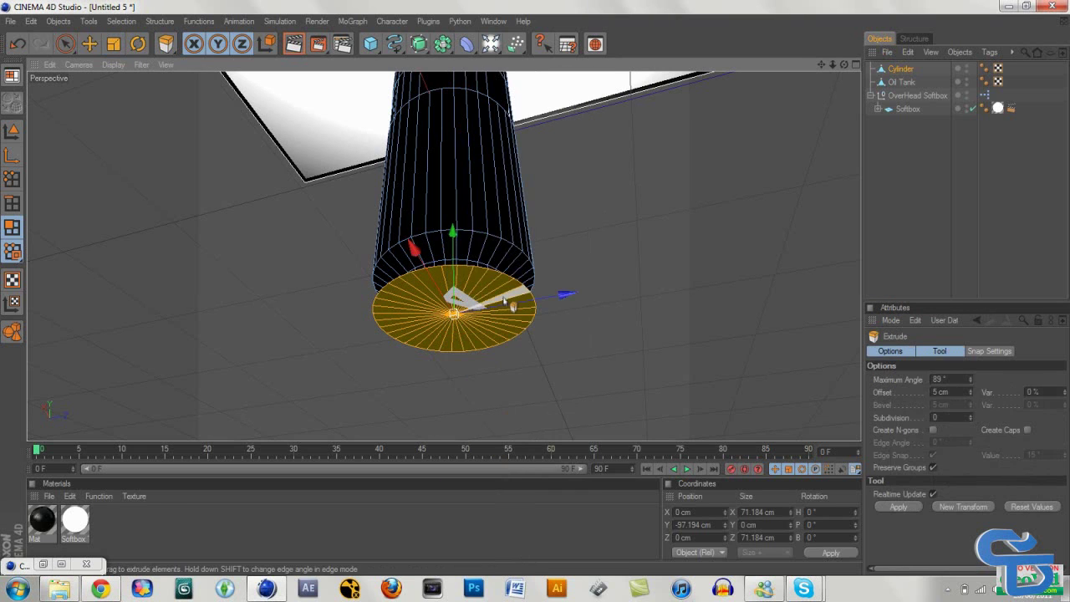
drag(456, 235, 455, 251)
drag(458, 316, 466, 316)
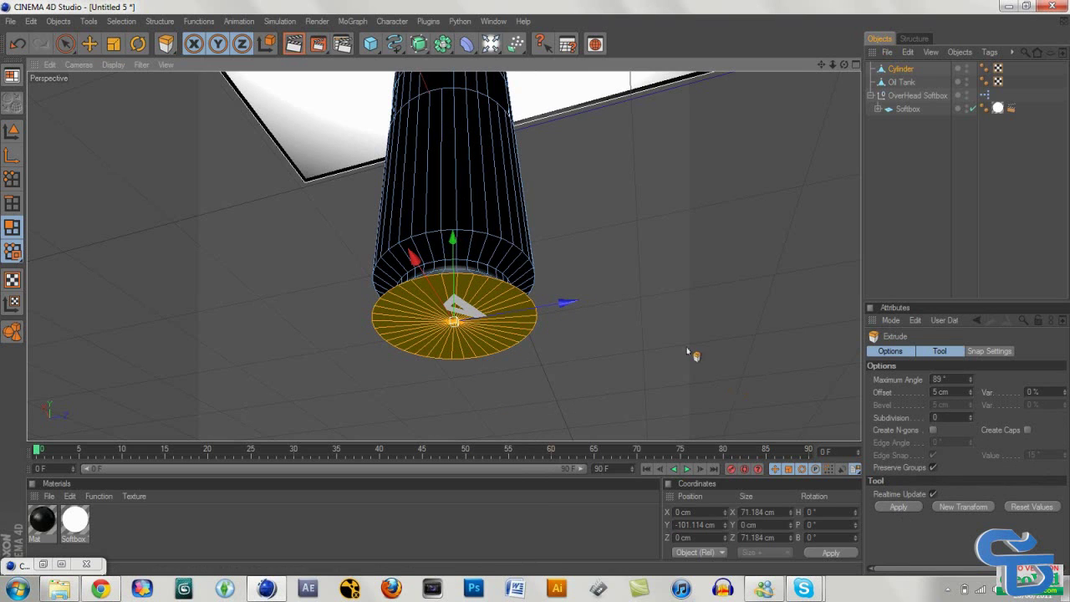
drag(454, 239, 454, 229)
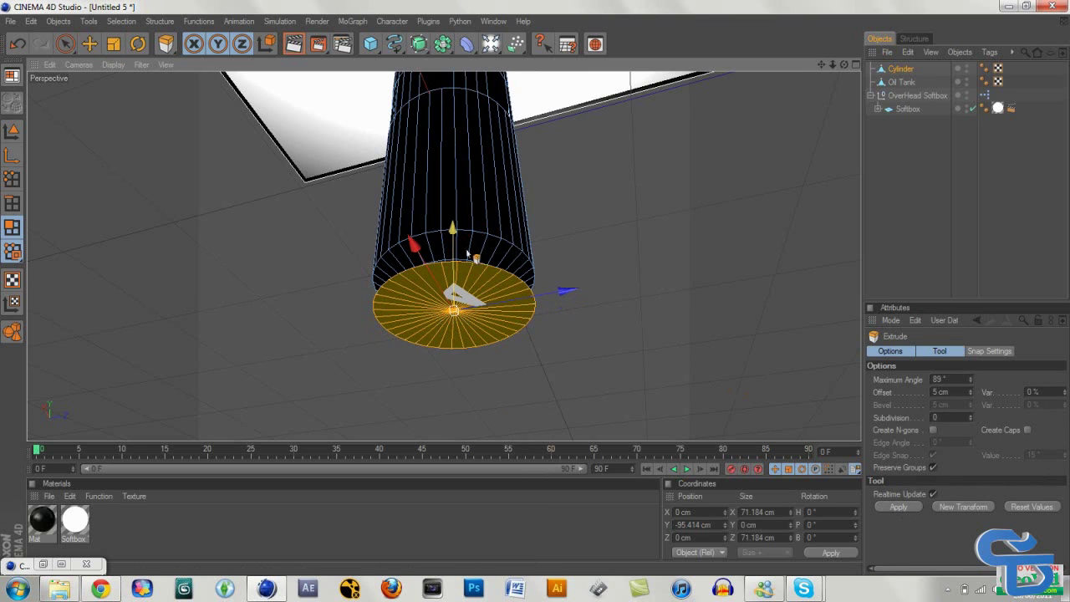
click(910, 508)
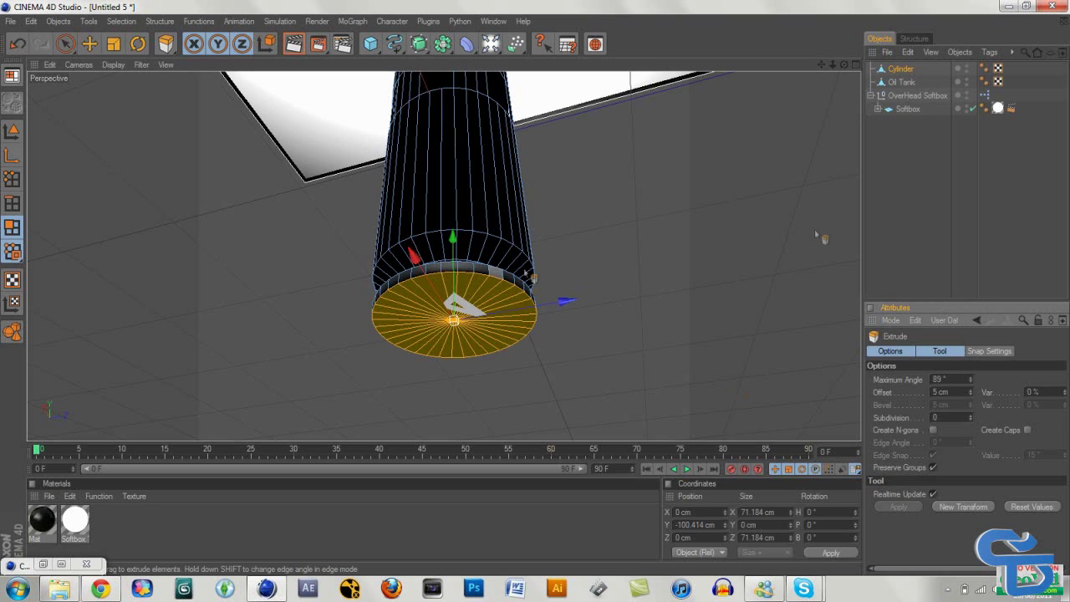
Clear the polygon selection and examine the rimmed base and the whole bullet from several angles
drag(844, 65, 794, 60)
drag(887, 112, 901, 115)
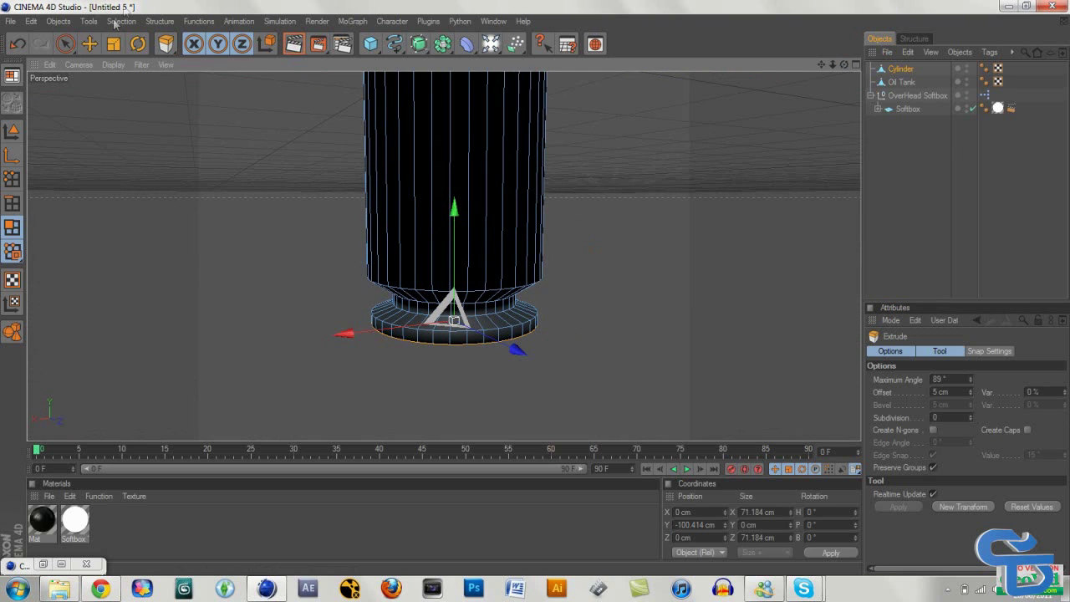
click(94, 43)
click(306, 281)
alt+right_drag(306, 281, 300, 318)
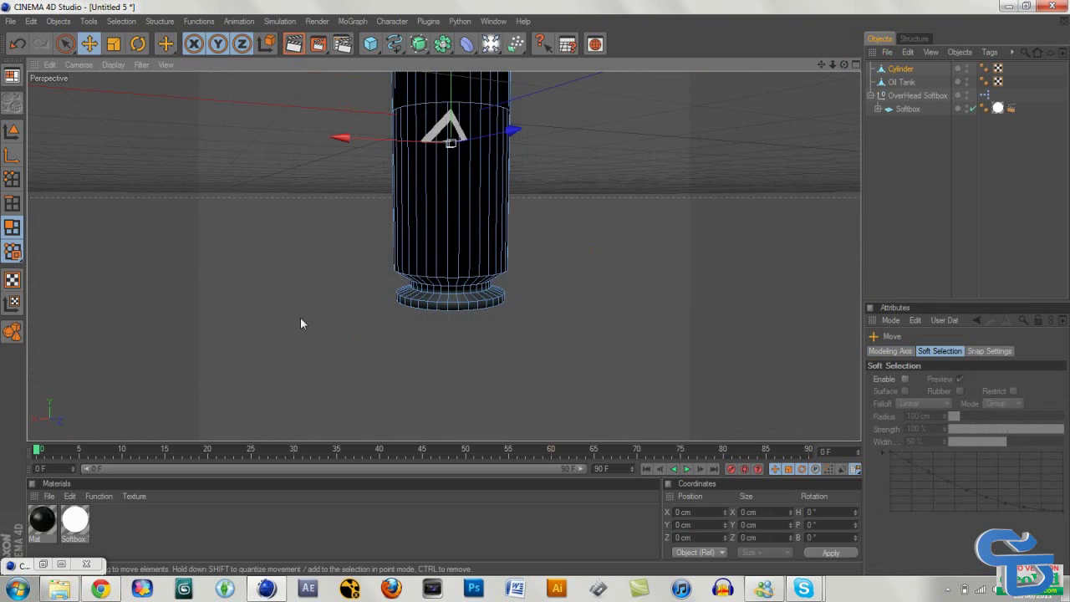
drag(821, 64, 817, 173)
scroll(594, 188, down, 2)
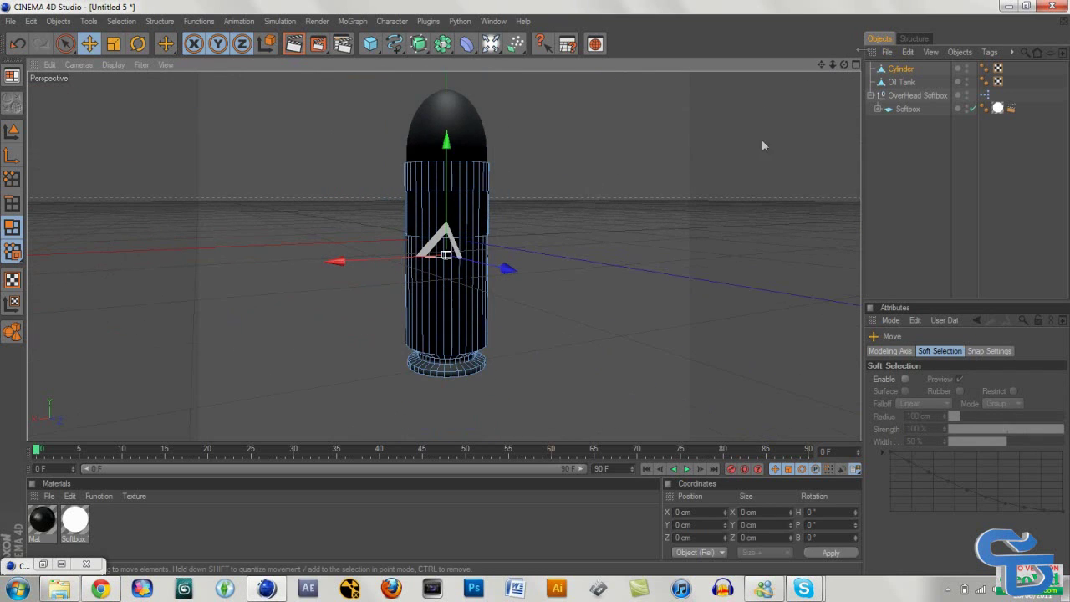
drag(844, 65, 925, 151)
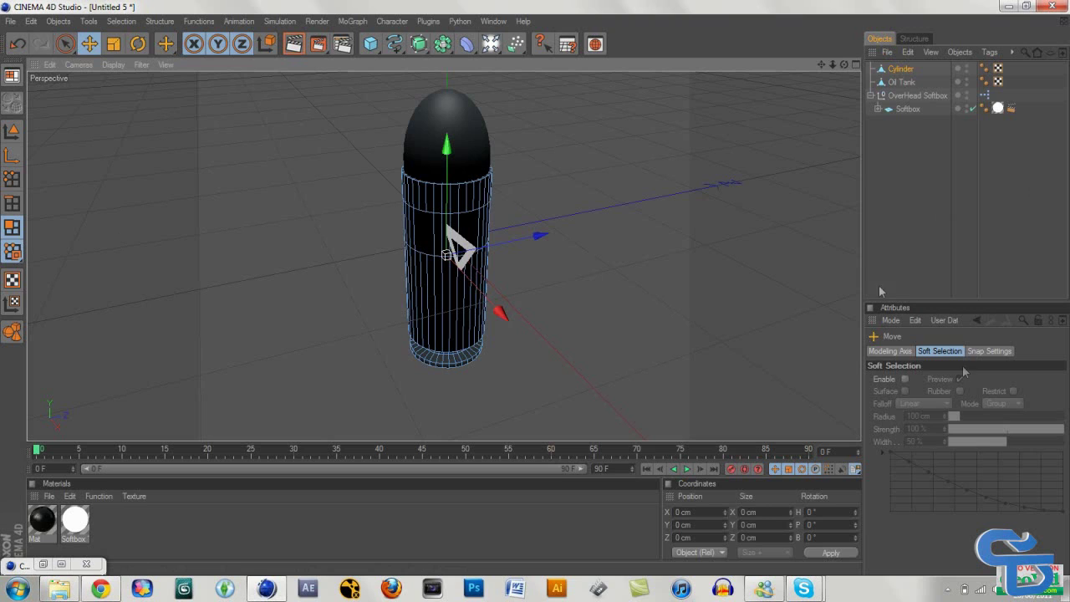
Switch the Cylinder from polygon to point editing mode
click(12, 203)
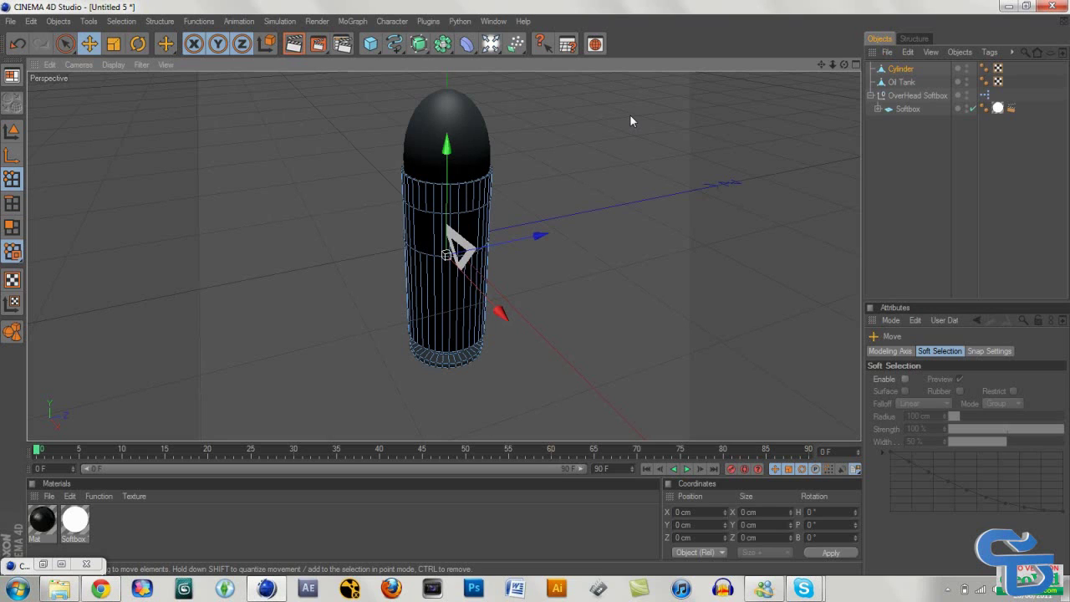
scroll(453, 152, down, 2)
scroll(453, 154, up, 1)
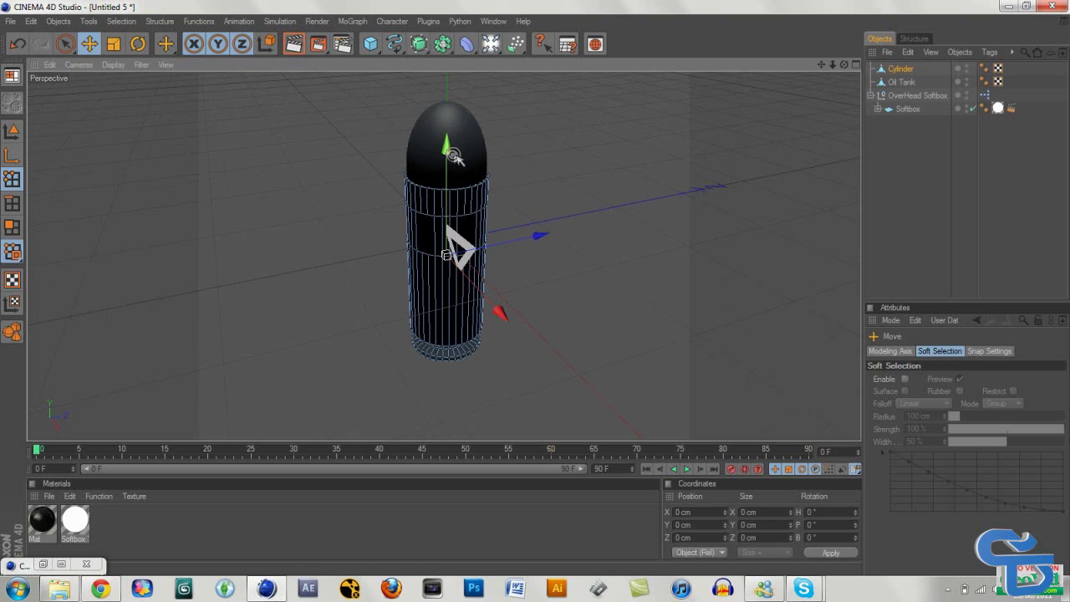
Switch the Cylinder from point editing back to model mode and deselect it
drag(843, 64, 707, 64)
drag(843, 65, 847, 66)
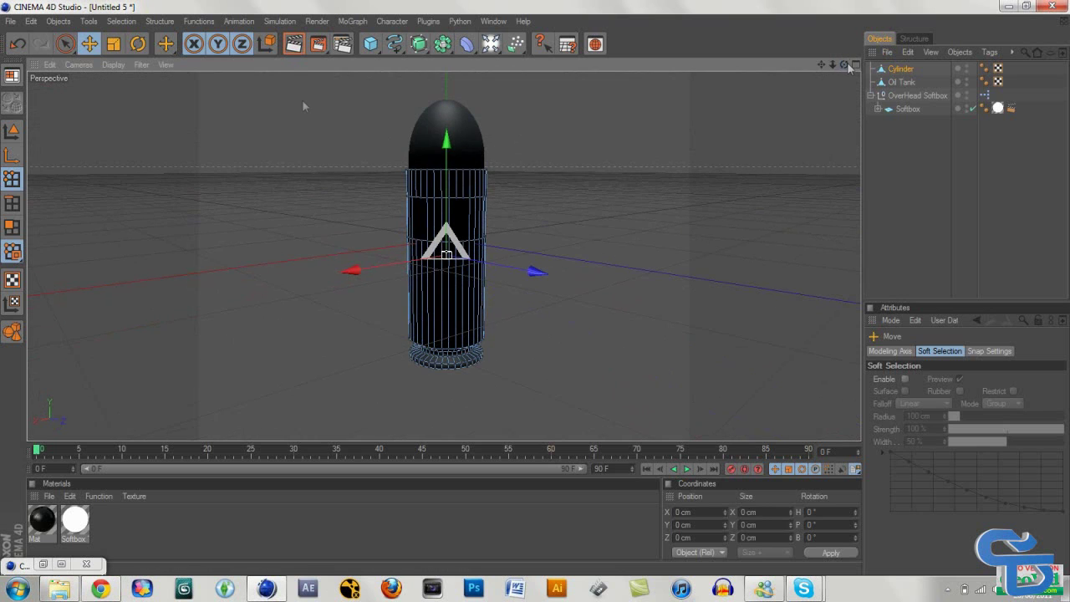
click(395, 44)
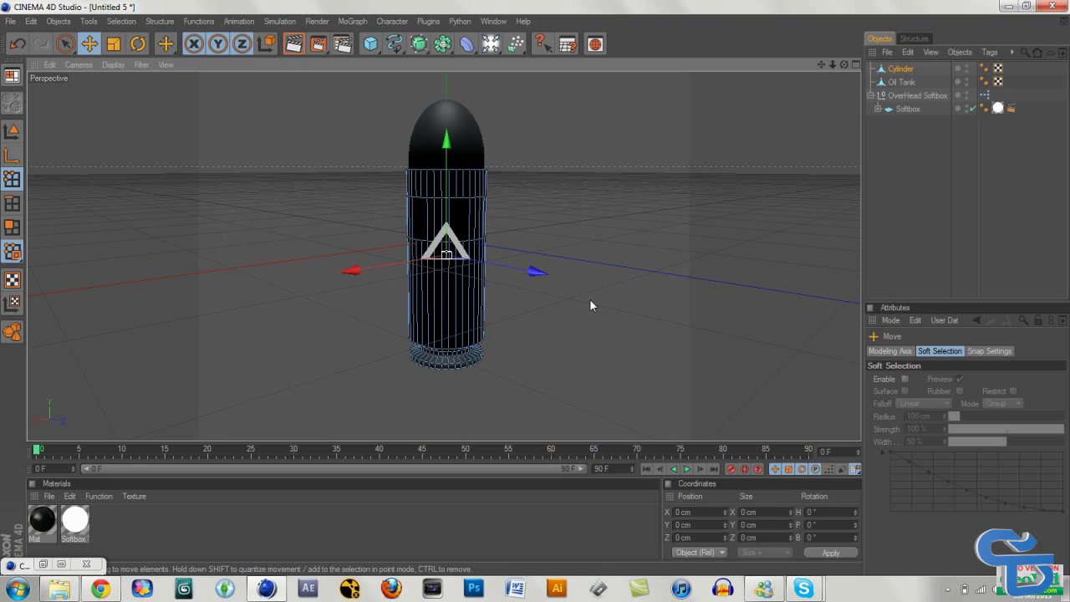
drag(820, 64, 806, 74)
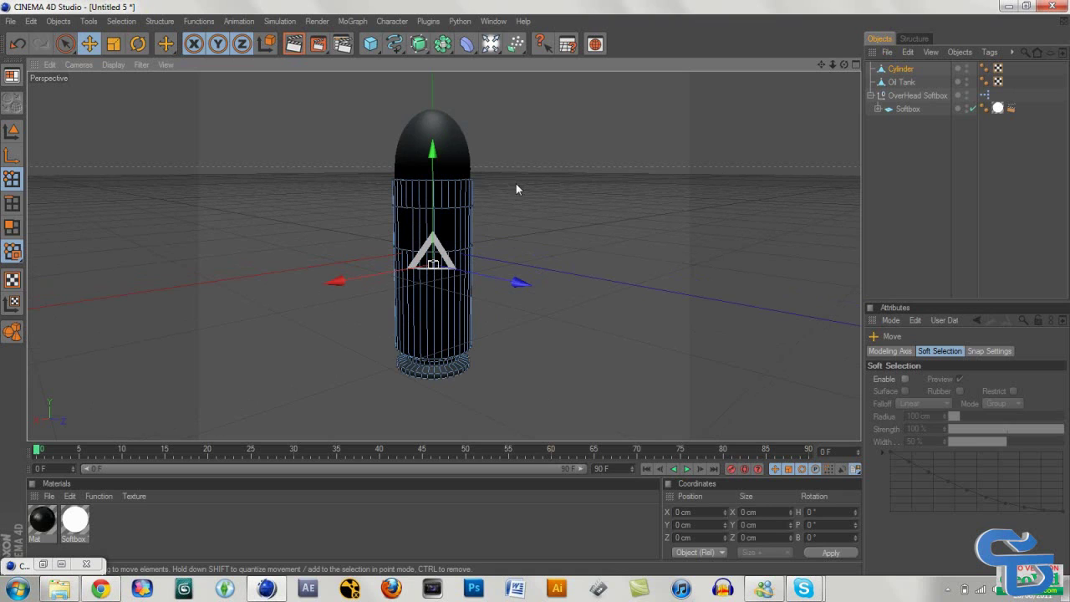
click(12, 132)
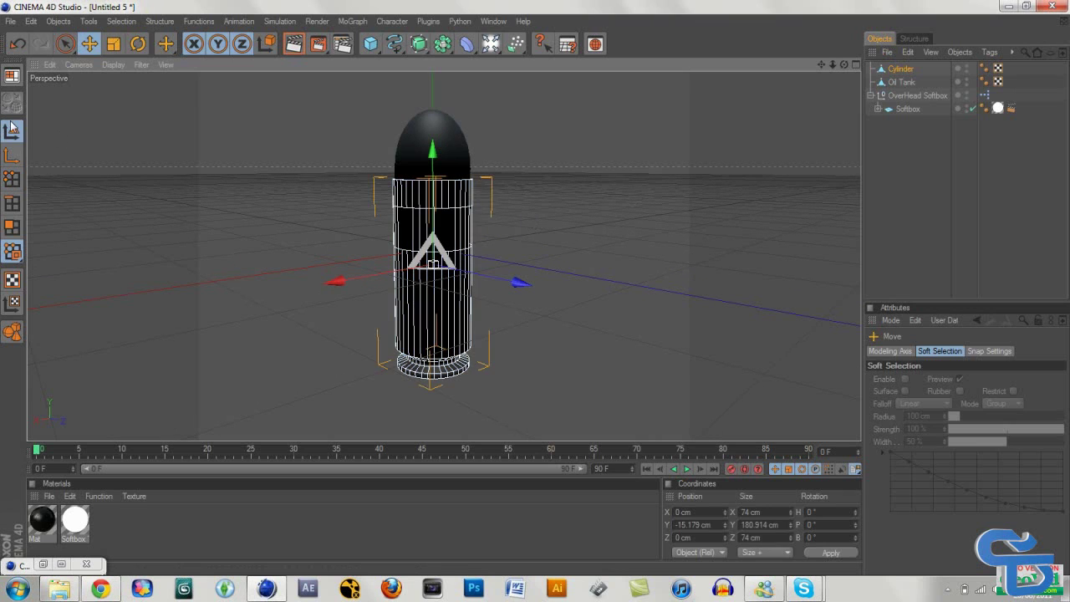
click(508, 182)
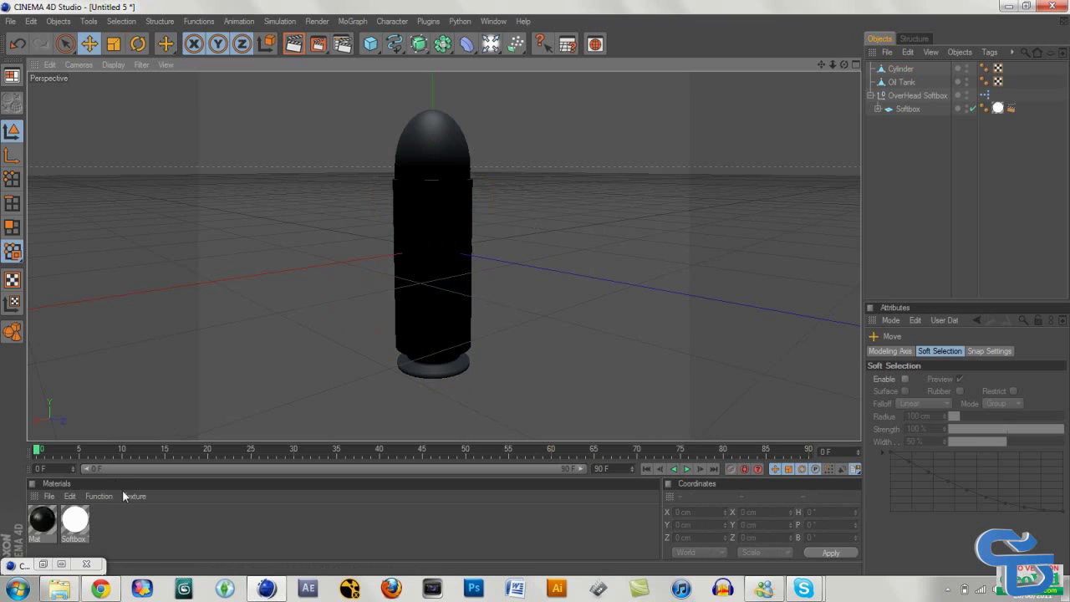
Create a new material and set its color to blue, RGB 0, 89, 255
double_click(125, 513)
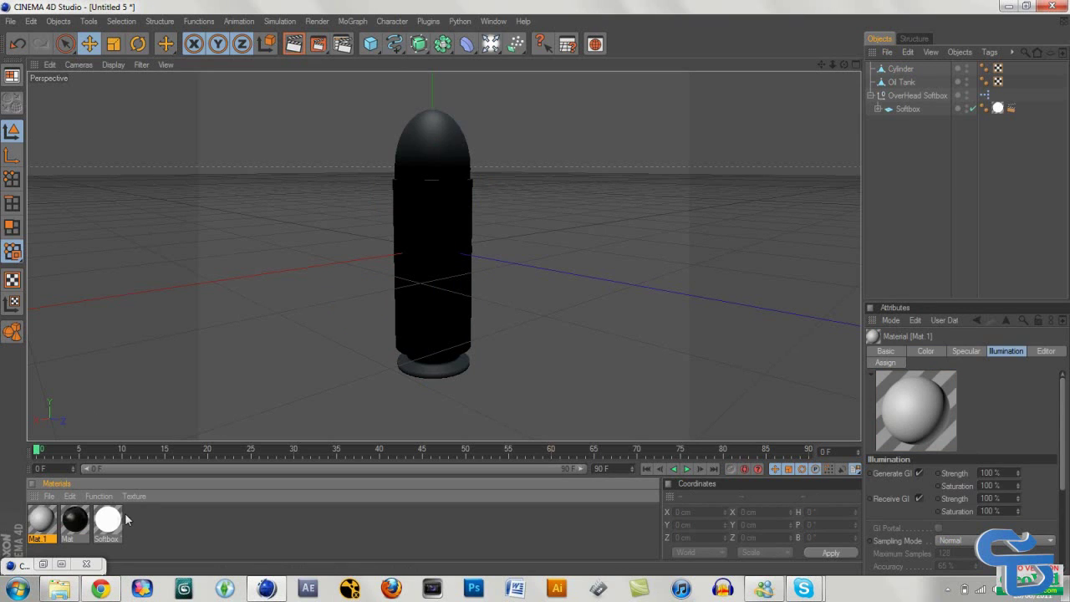
double_click(39, 520)
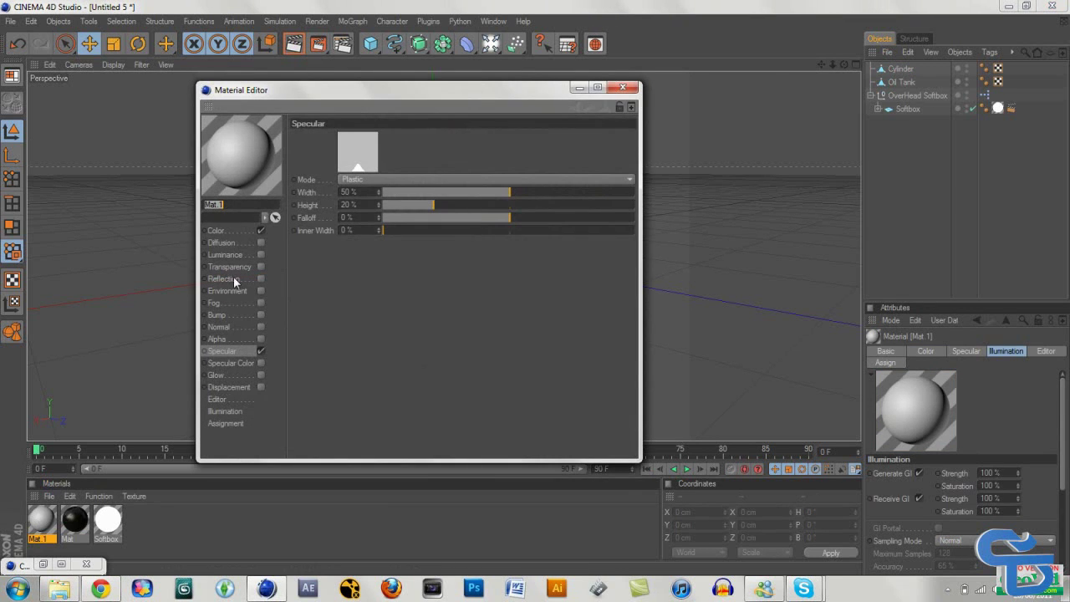
click(250, 230)
click(346, 163)
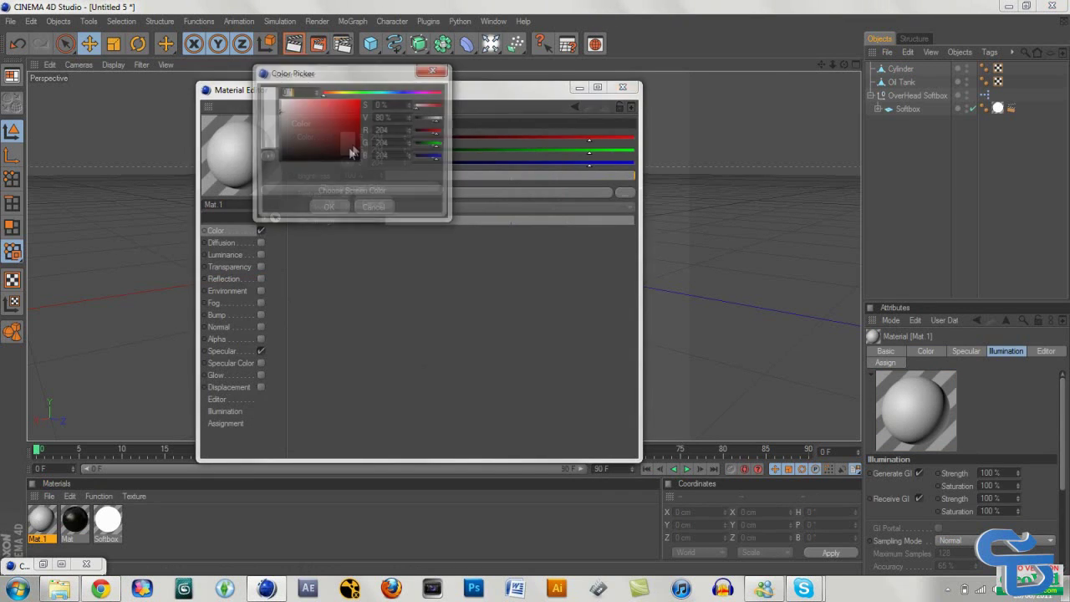
click(399, 94)
drag(399, 95, 396, 95)
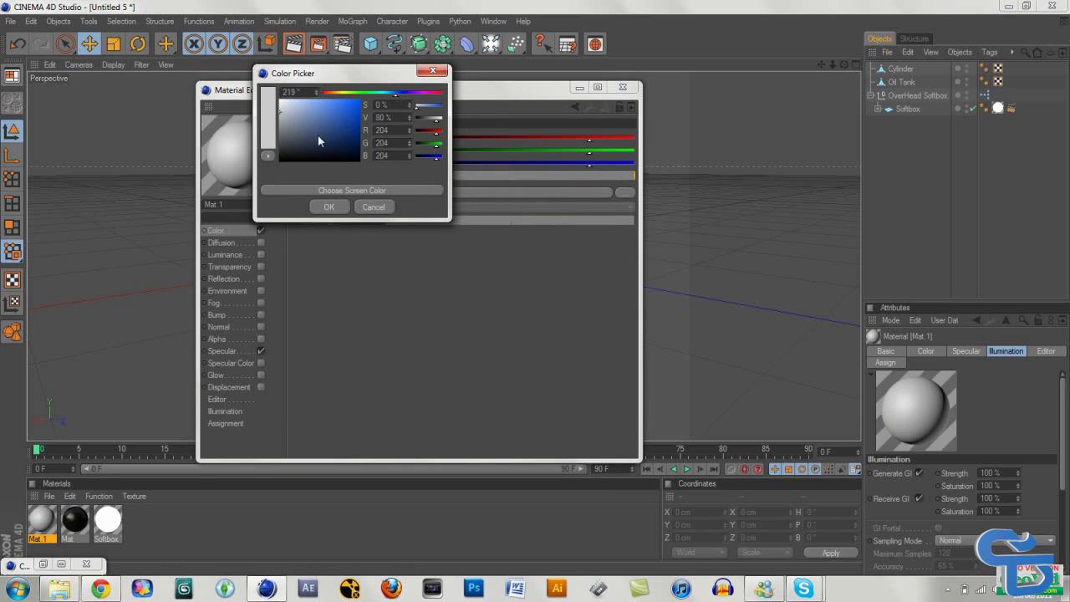
drag(320, 135, 361, 100)
click(335, 208)
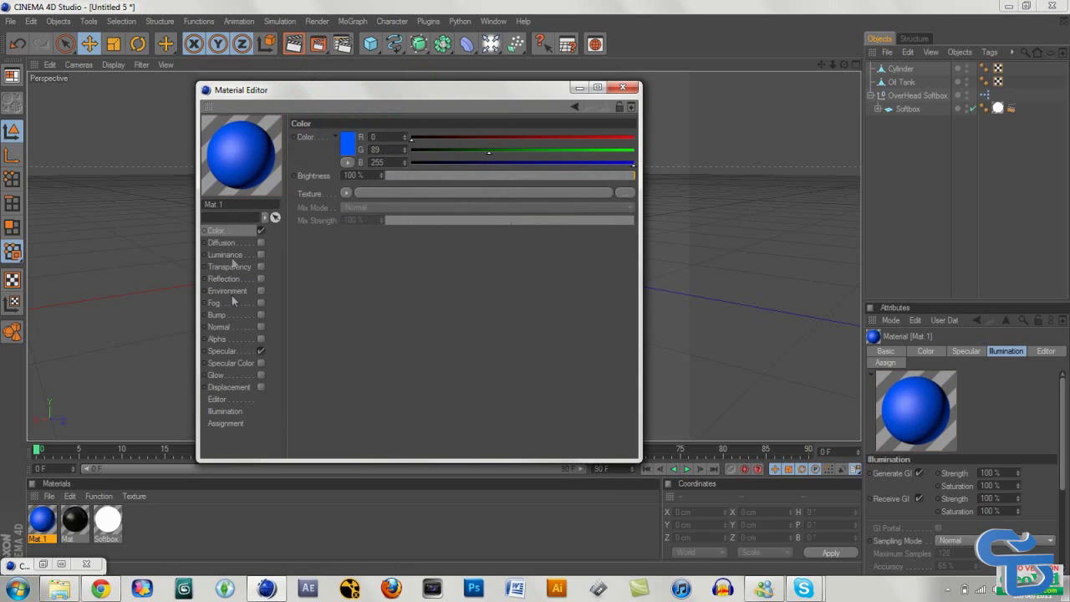
Enable reflection on the blue material with a Fresnel texture and set the reflection brightness to 51%
click(257, 279)
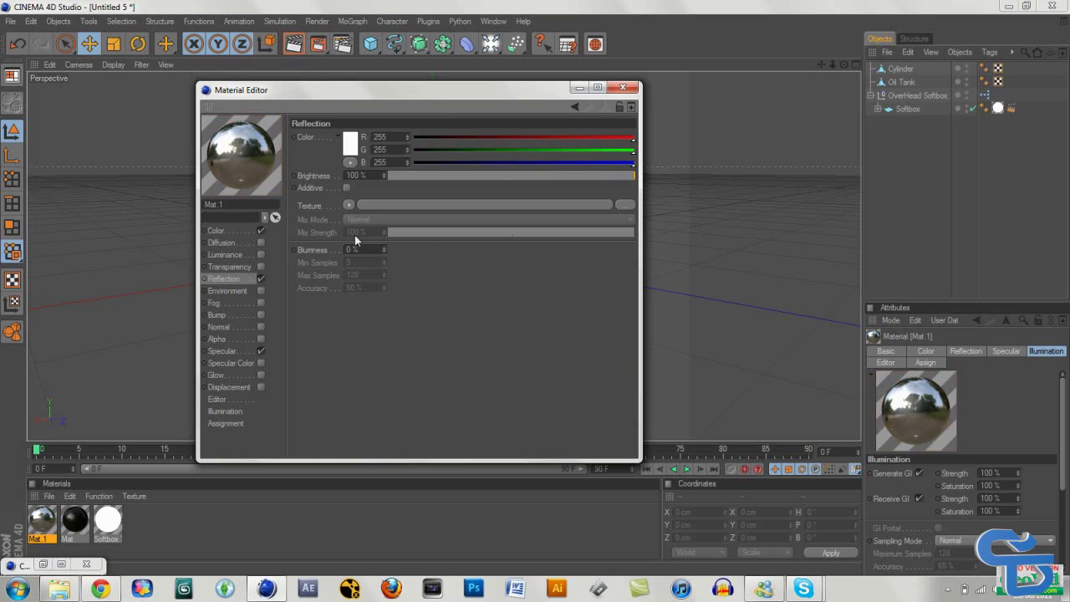
click(347, 206)
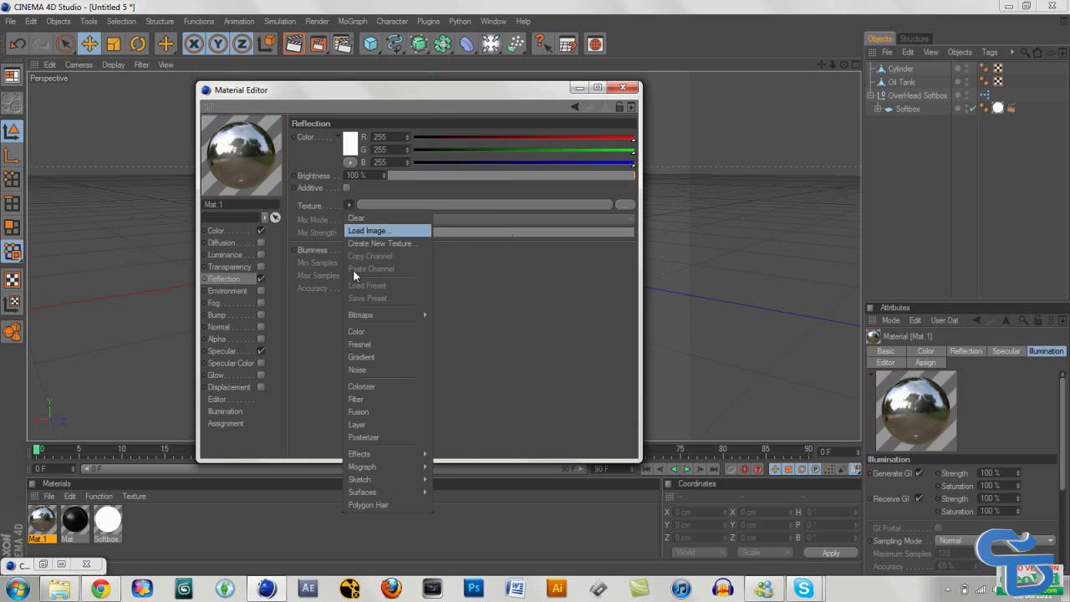
click(367, 343)
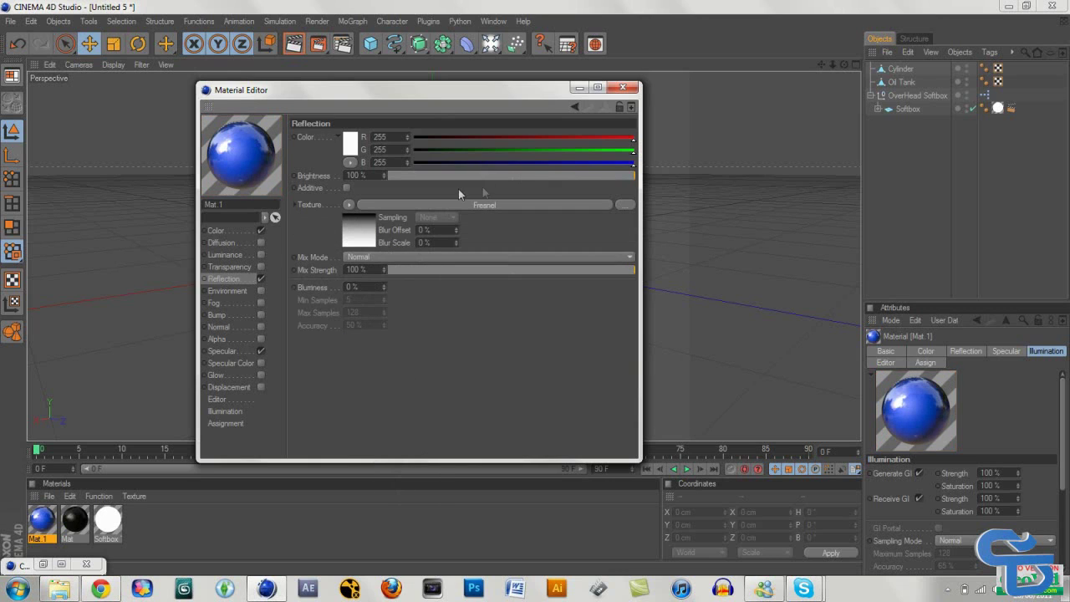
click(514, 175)
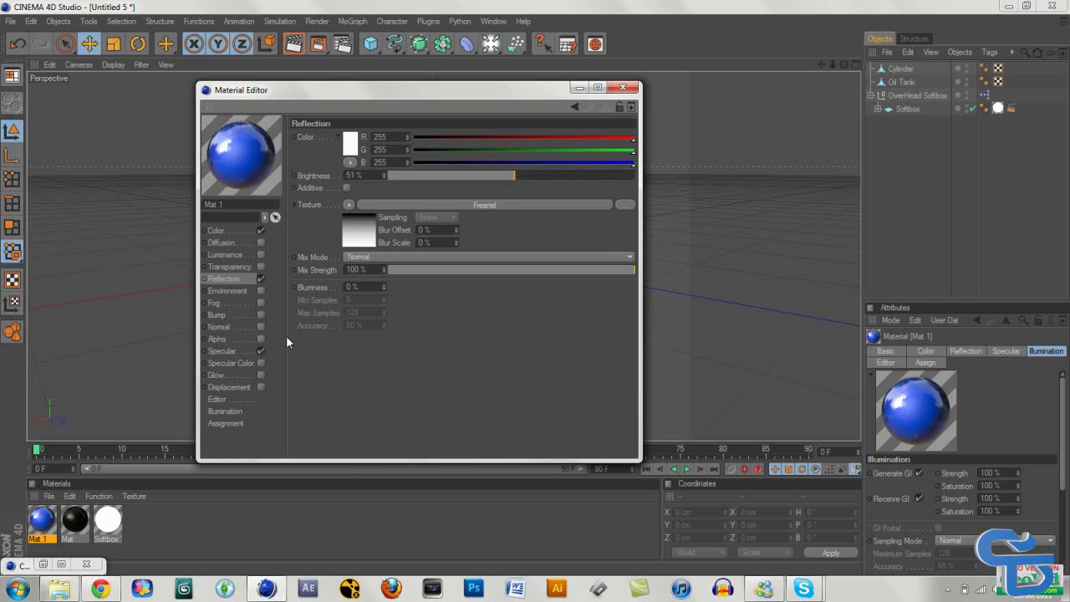
Set the blue material's specular mode to Metal and widen the highlight to 73%
click(243, 352)
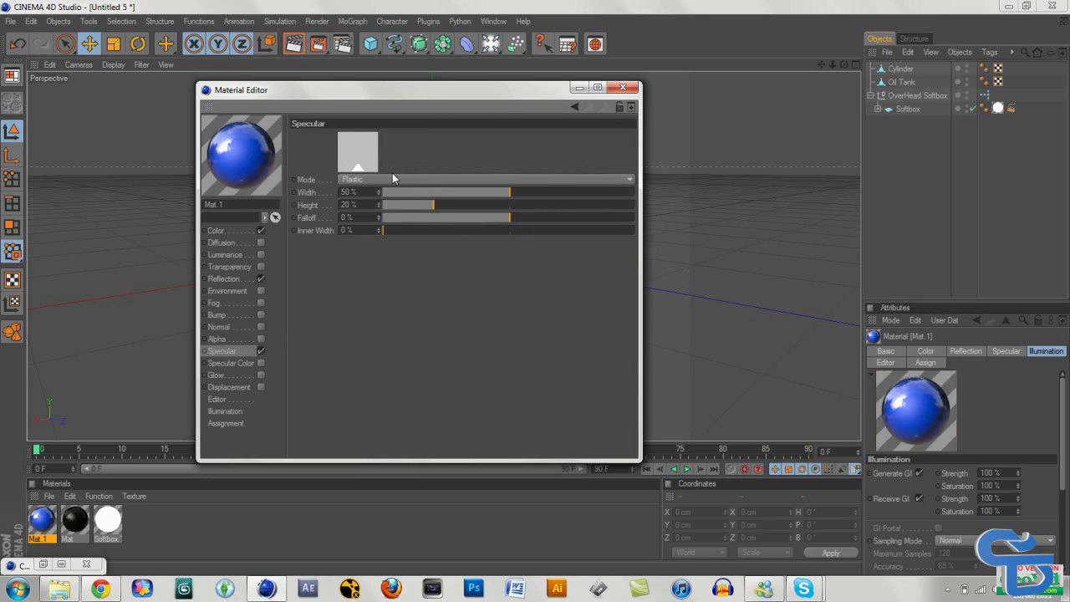
click(445, 180)
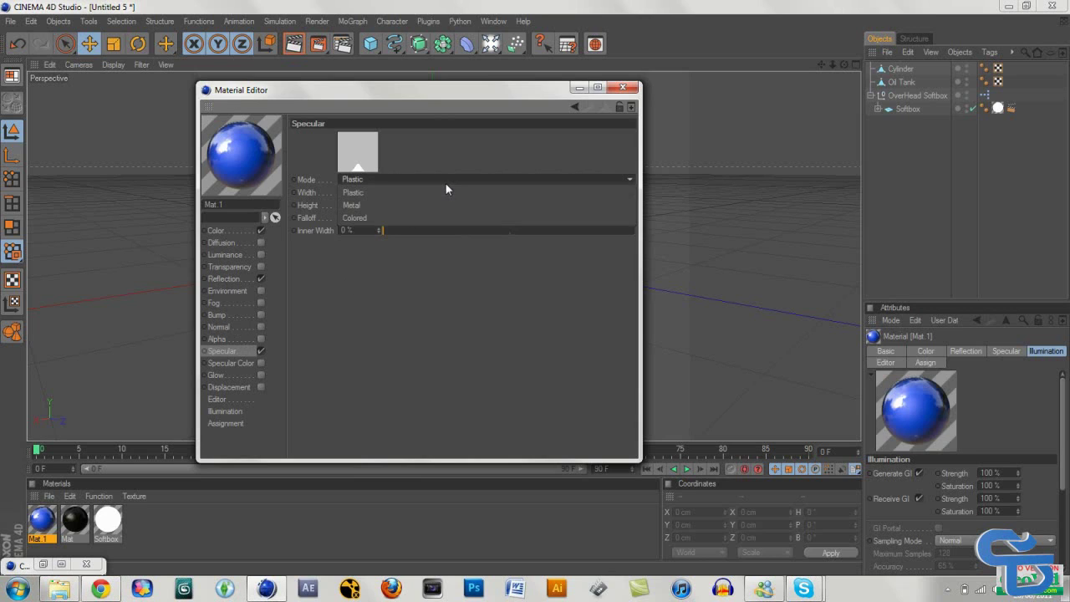
click(438, 205)
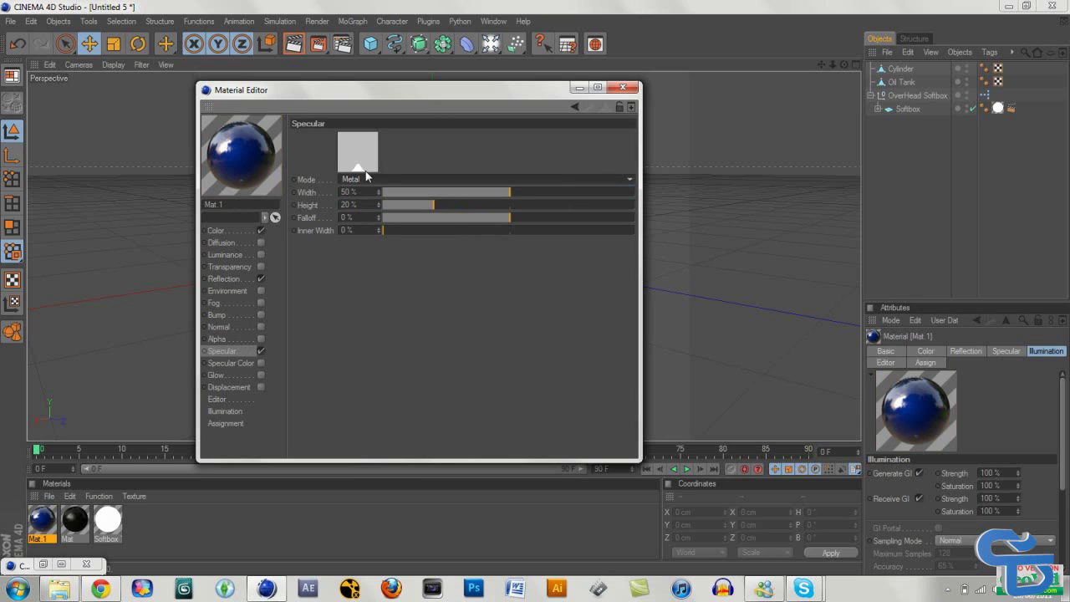
drag(519, 194, 544, 194)
click(567, 188)
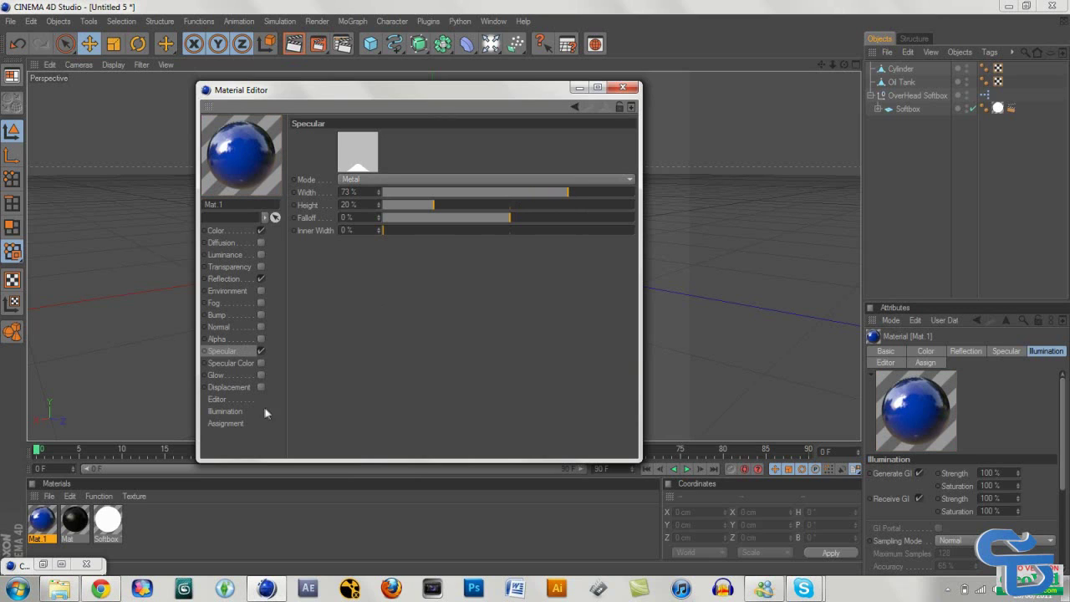
Enable glow on the blue material with 33% inner strength and about 110% outer strength
click(261, 375)
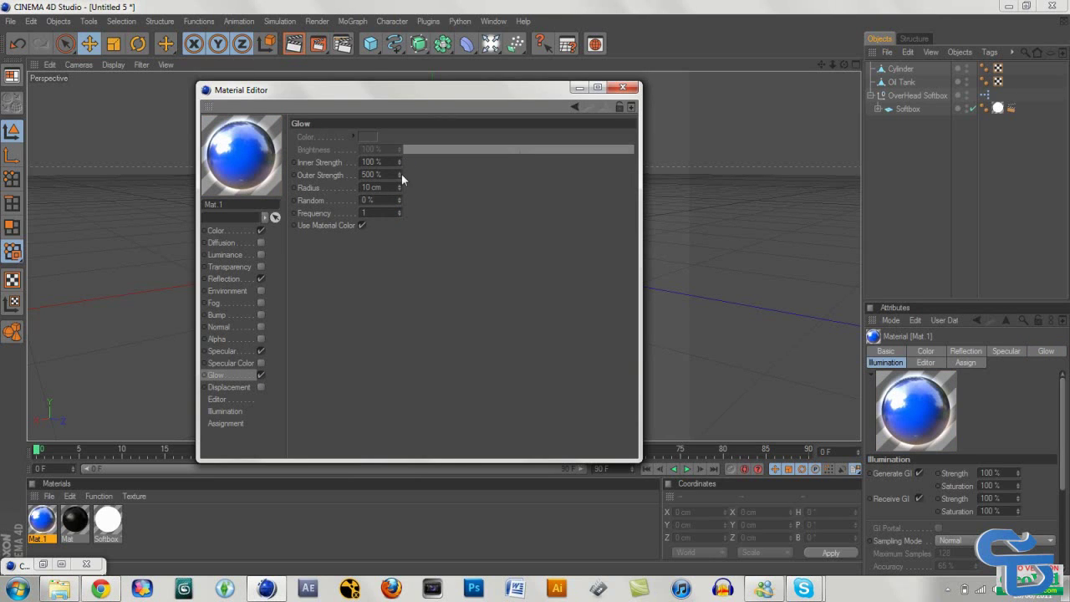
drag(398, 162, 399, 215)
drag(399, 174, 398, 553)
drag(399, 232, 399, 175)
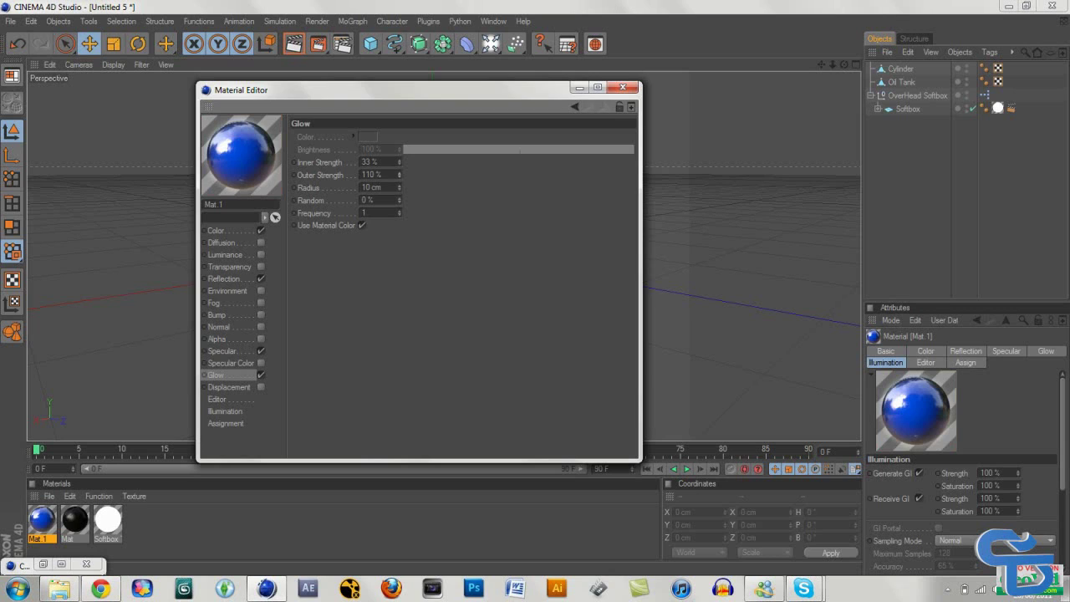
drag(399, 175, 400, 176)
drag(398, 174, 399, 172)
Enable bump on the blue material with the Metal surface shader at 80% strength
click(245, 315)
click(261, 314)
click(340, 167)
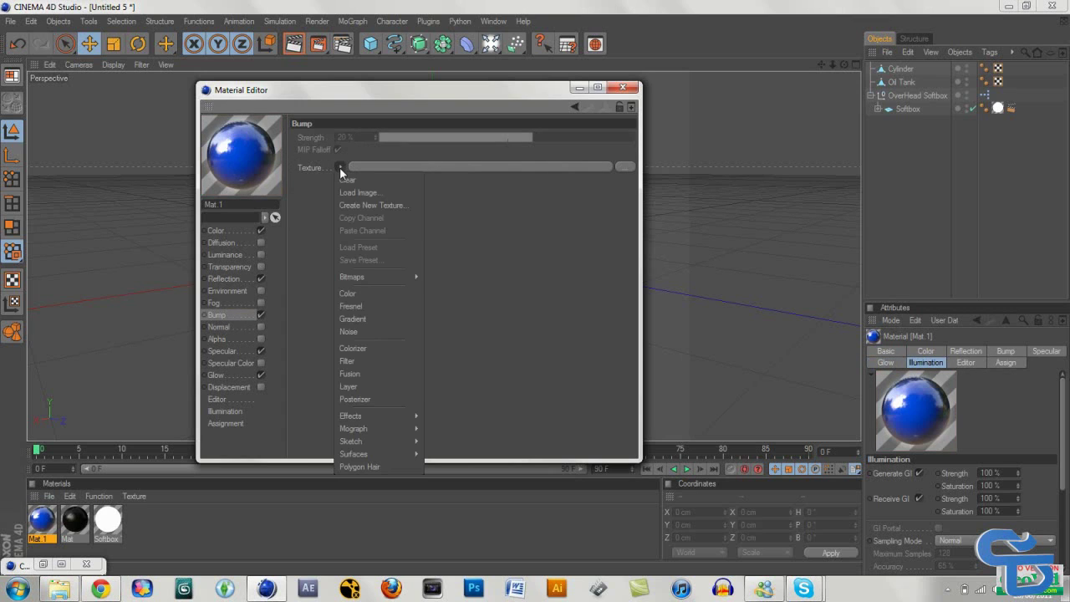
mouse_move(409, 417)
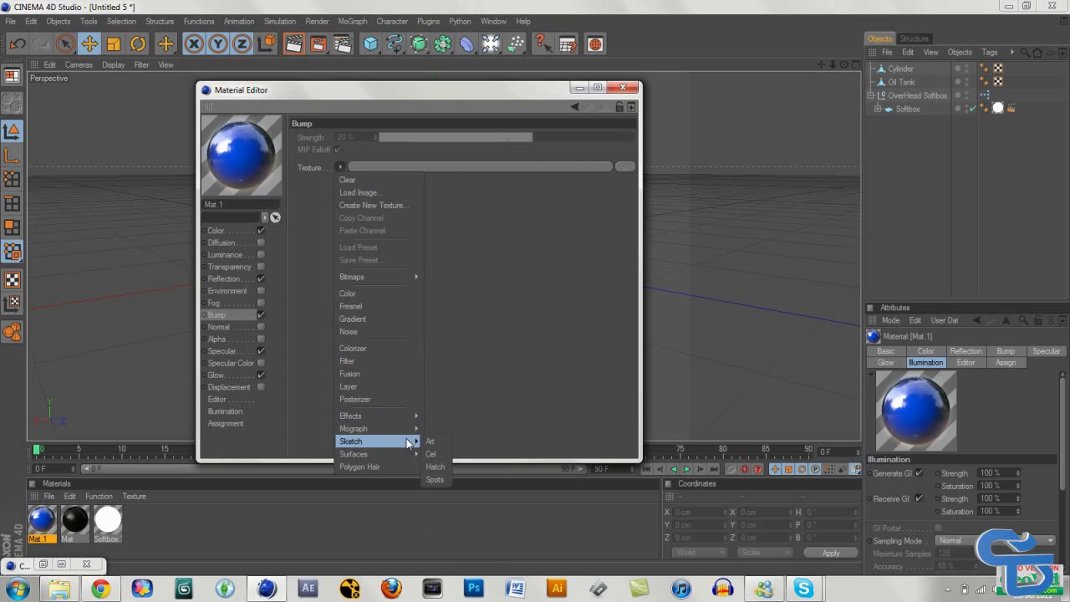
mouse_move(409, 454)
click(451, 412)
drag(498, 142, 611, 140)
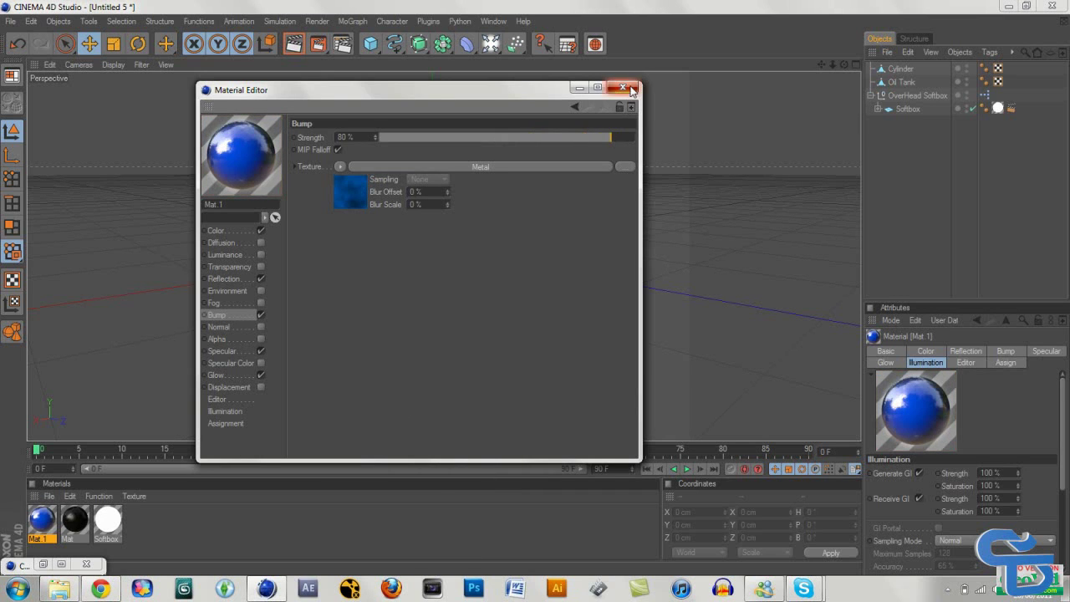
Apply the finished blue material to the Oil Tank and render the perspective view
click(623, 87)
drag(48, 522, 437, 165)
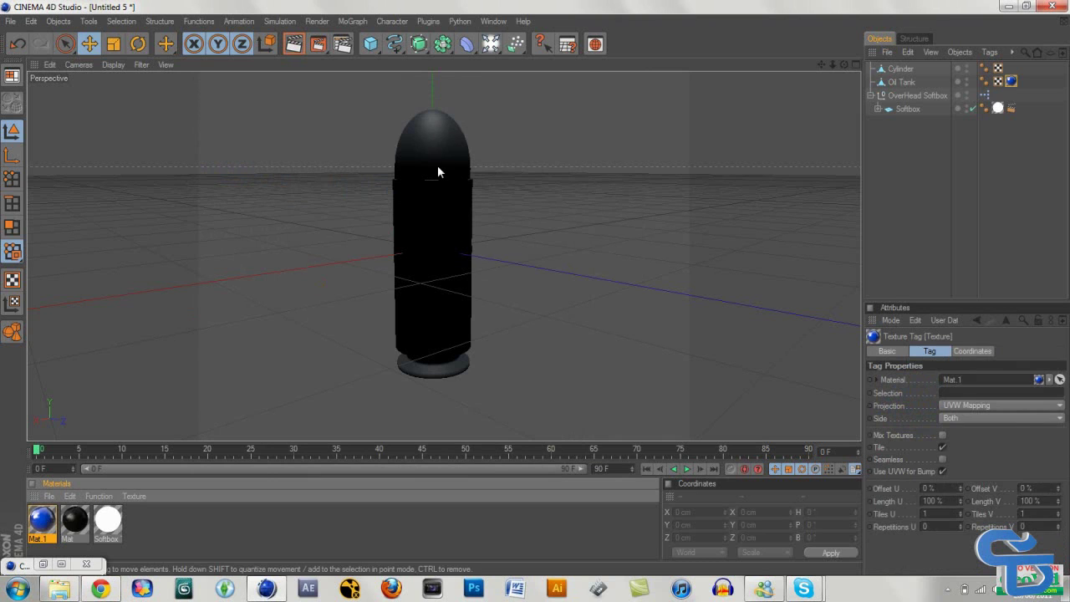
click(295, 46)
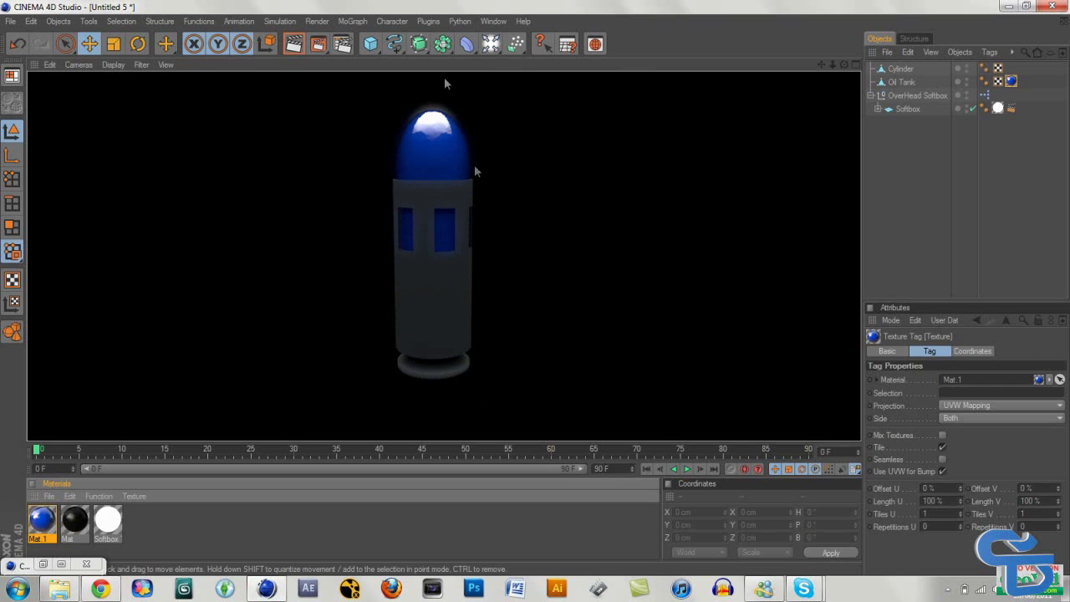
Reopen the blue material and change its color to a lighter blue, RGB 0, 178, 255
drag(823, 64, 616, 149)
double_click(42, 520)
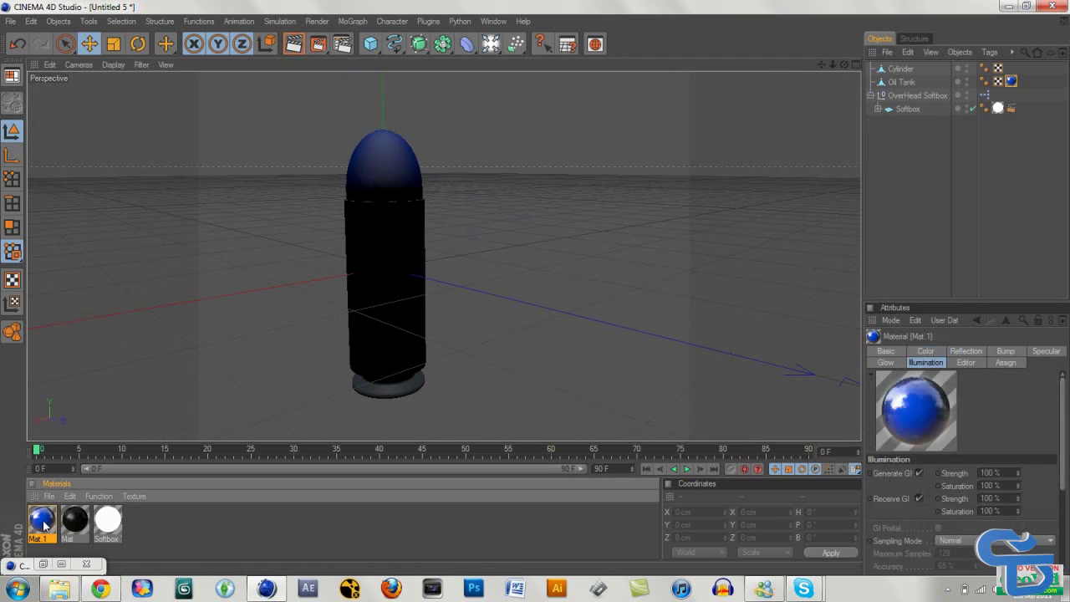
click(219, 231)
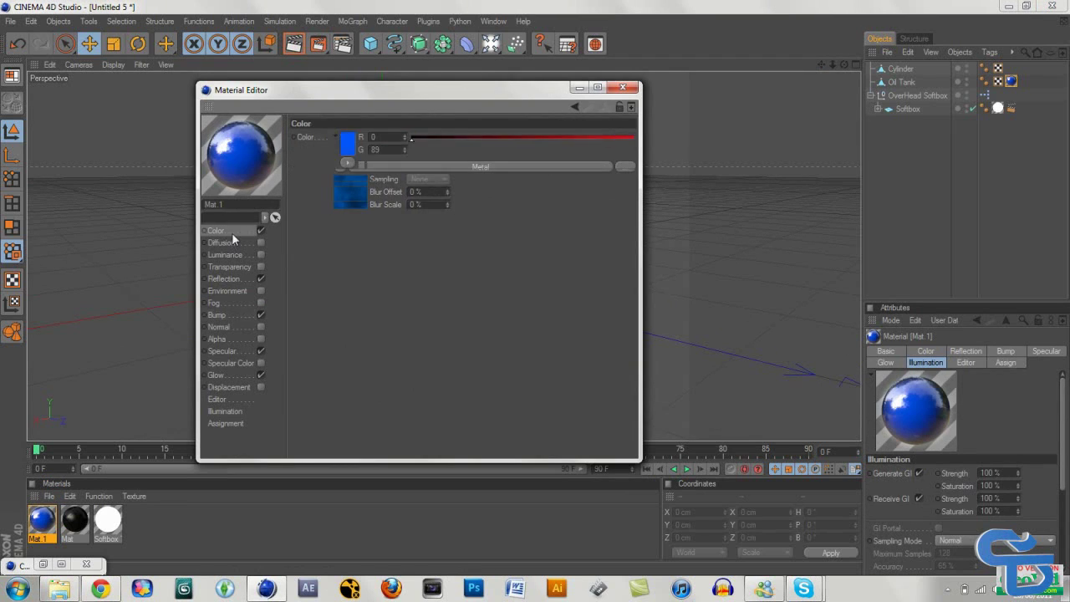
click(344, 143)
drag(389, 97, 384, 103)
click(324, 210)
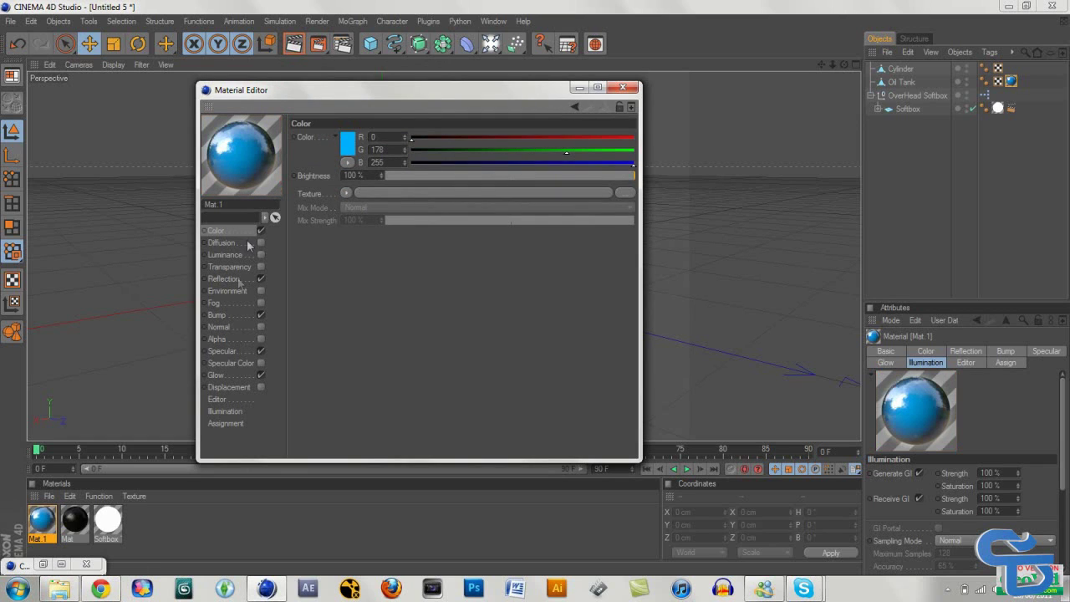
Change the blue end of the Metal bump shader's gradient to a lighter, less saturated blue
click(238, 278)
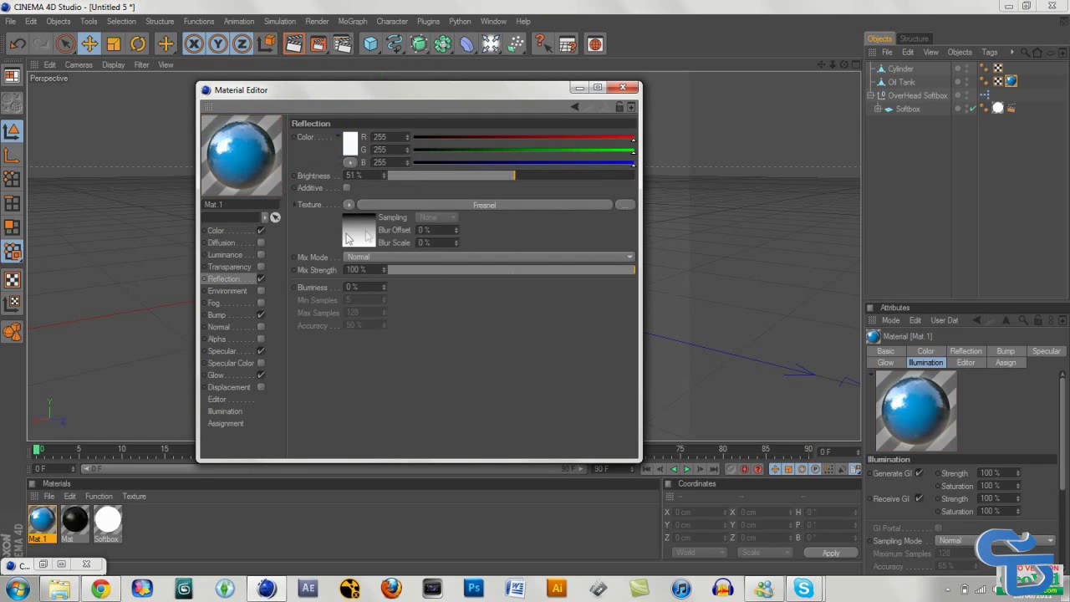
click(231, 315)
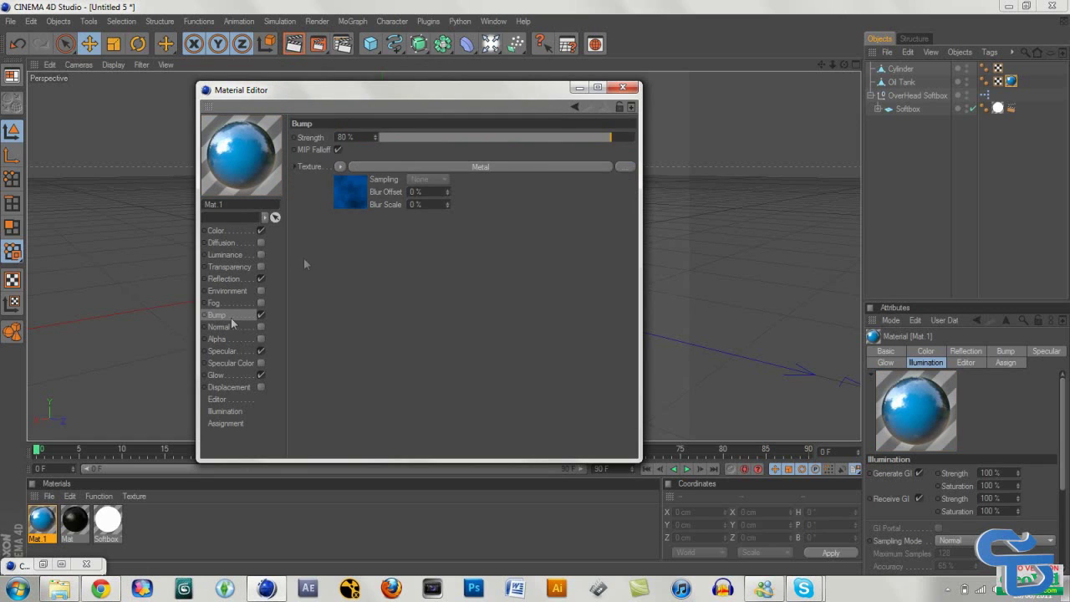
click(363, 192)
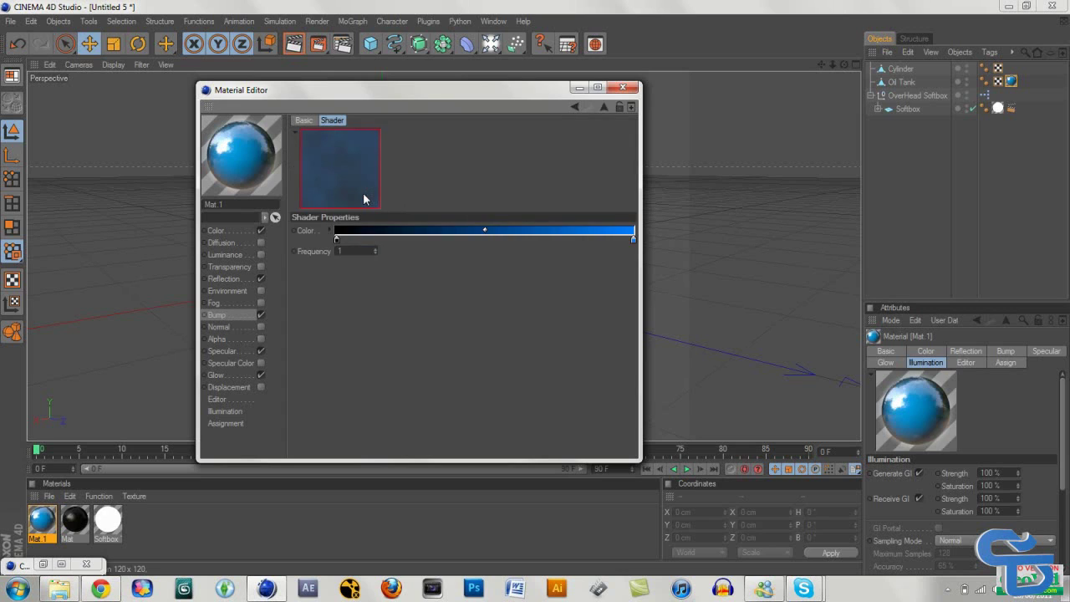
double_click(633, 239)
click(621, 195)
click(607, 306)
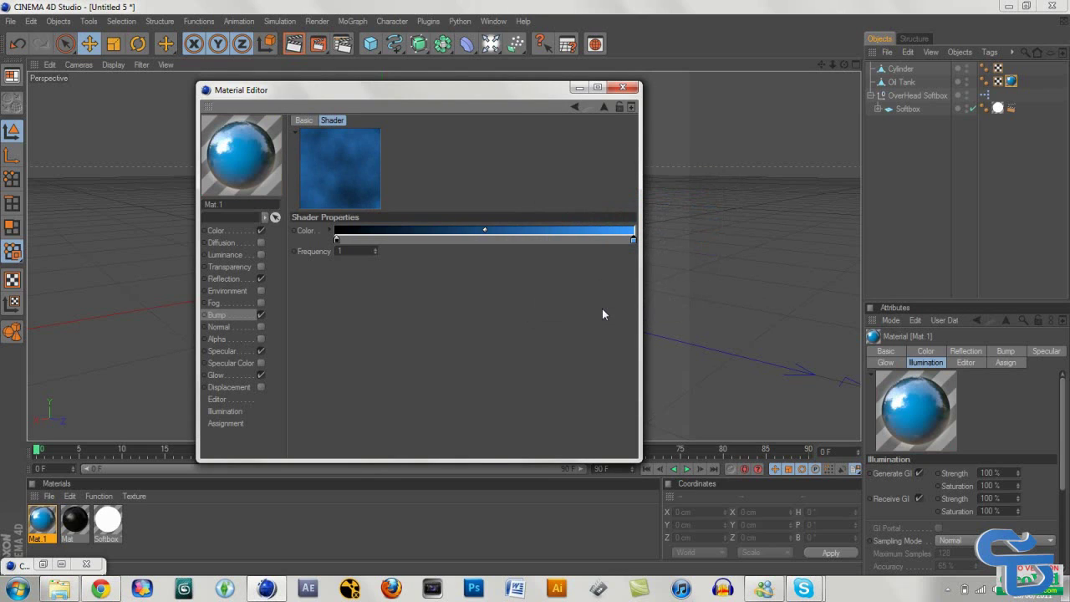
Recolor the black end of the bump shader's gradient to a fully saturated bright blue with a 227° hue
double_click(336, 239)
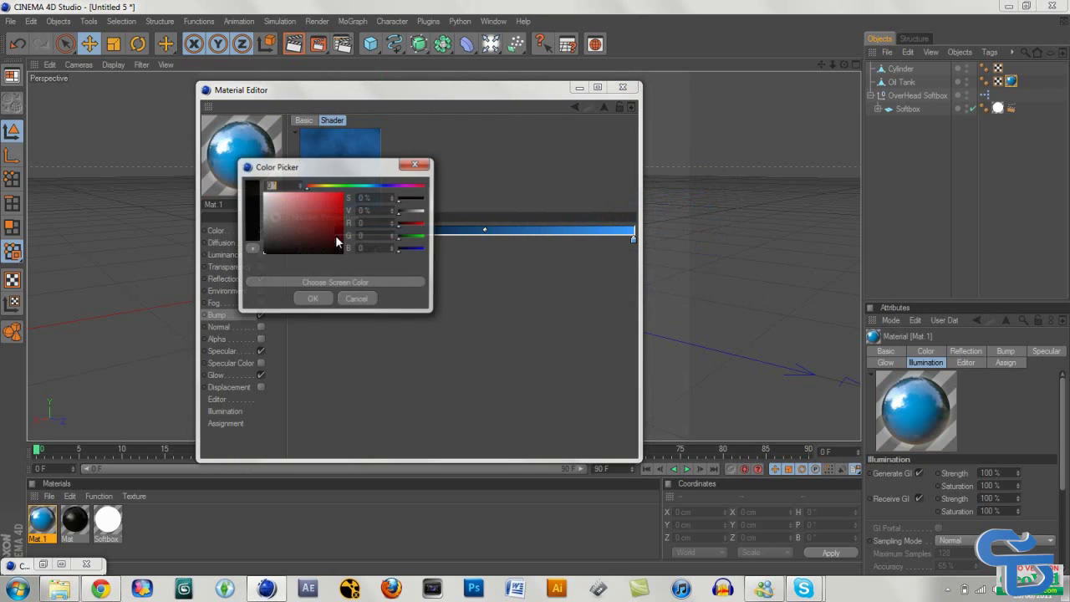
drag(381, 187, 381, 188)
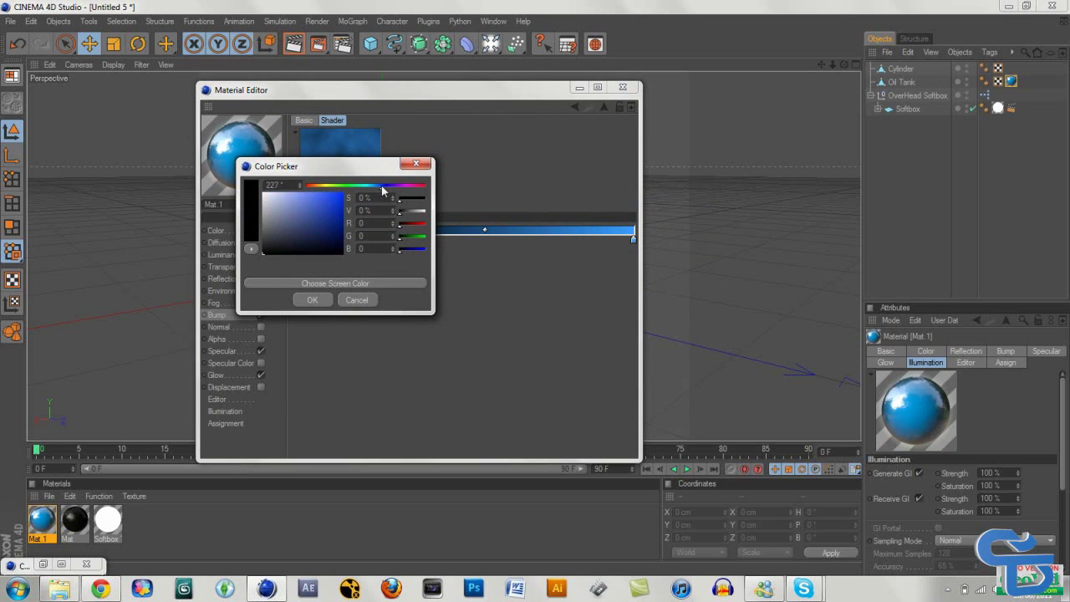
drag(335, 214, 344, 192)
click(312, 299)
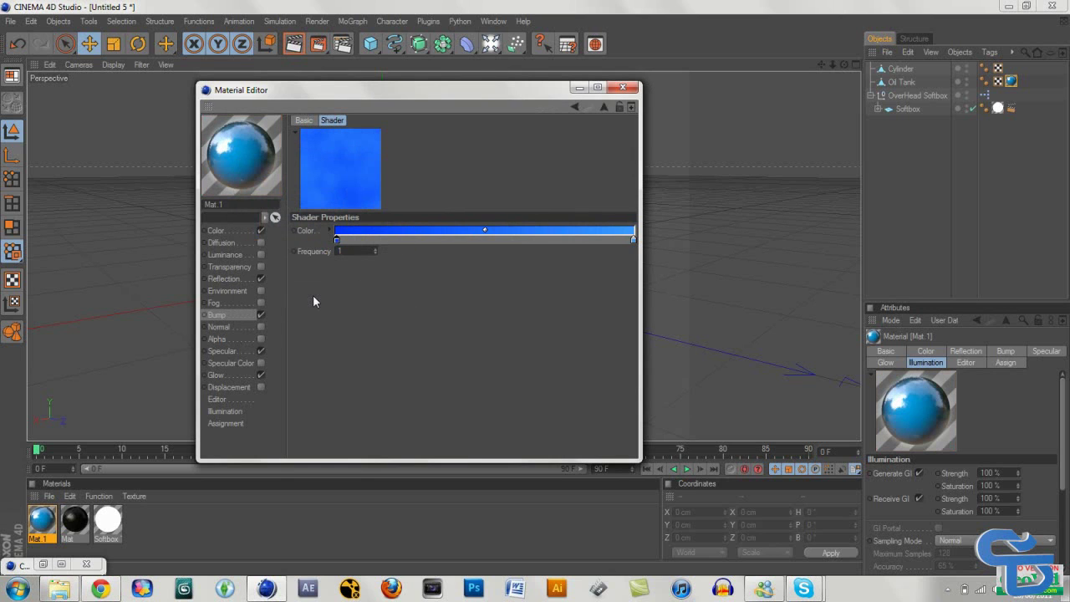
Close the material's settings and render the perspective view to check the recolored bump shader
click(633, 93)
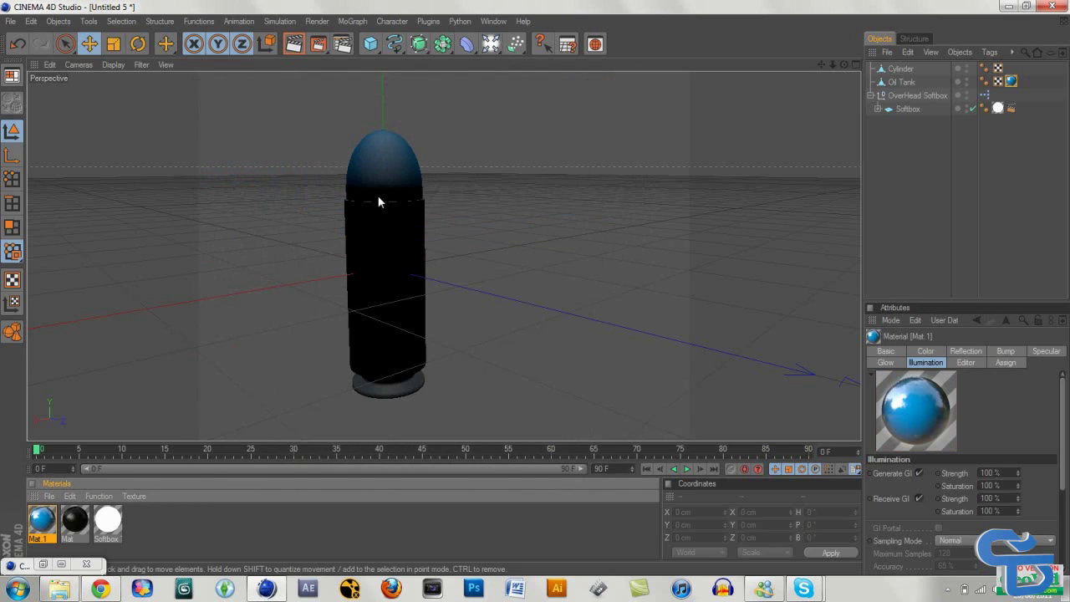
click(301, 48)
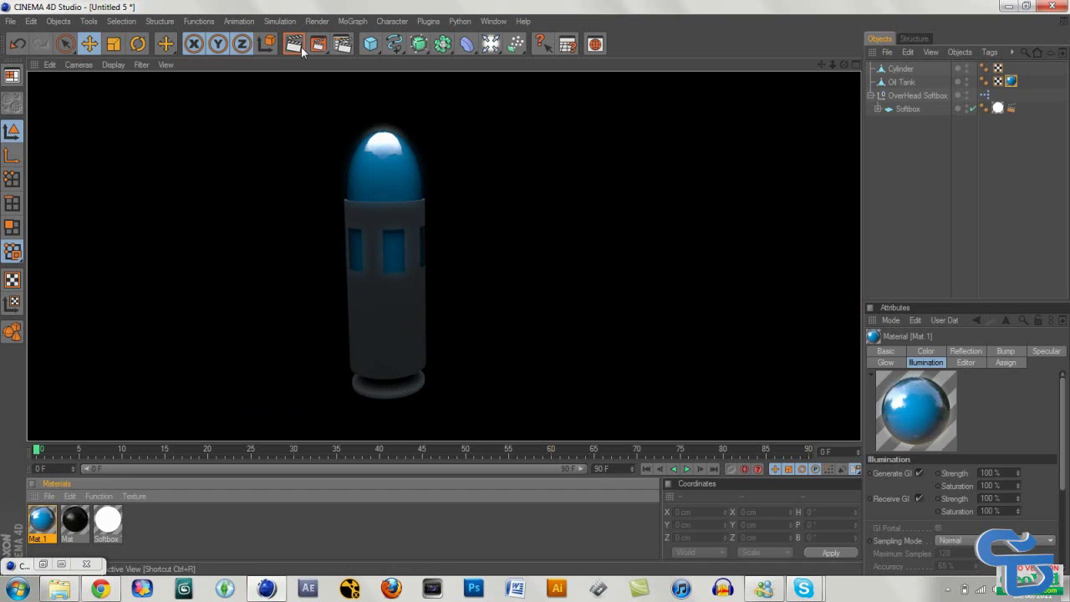
Select the Cylinder, create a new blank material, and open the Broadcast library's Glossy materials in the Content Browser
click(402, 313)
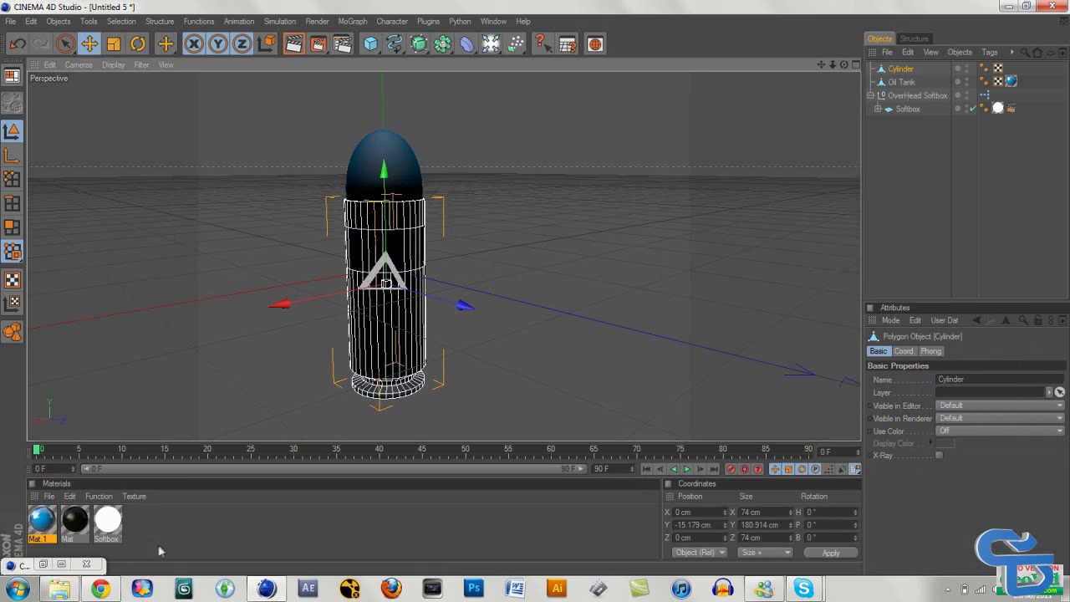
double_click(136, 532)
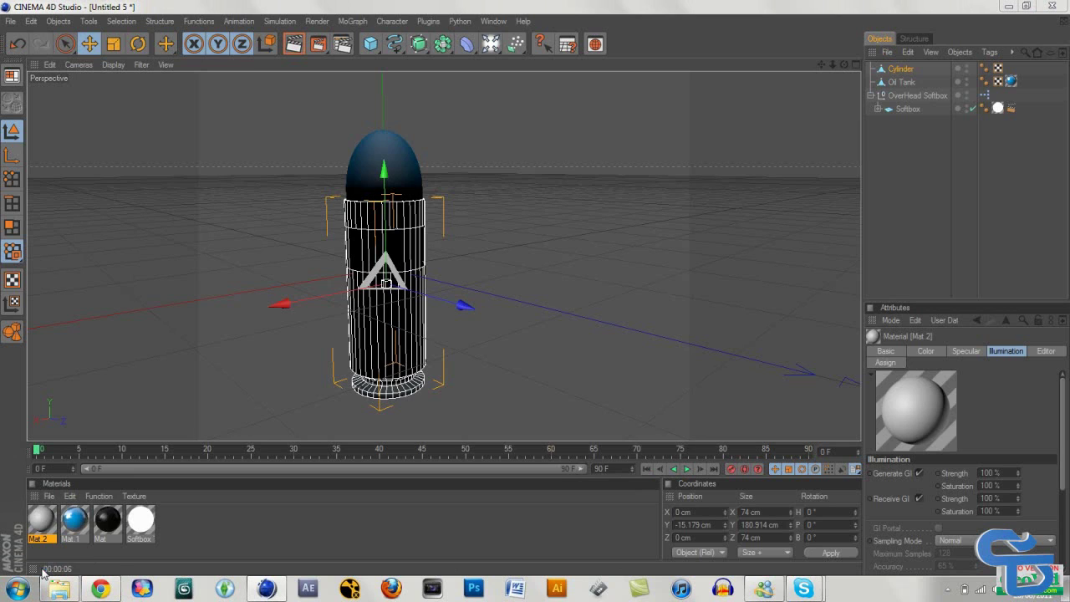
key(shift+F8)
click(259, 203)
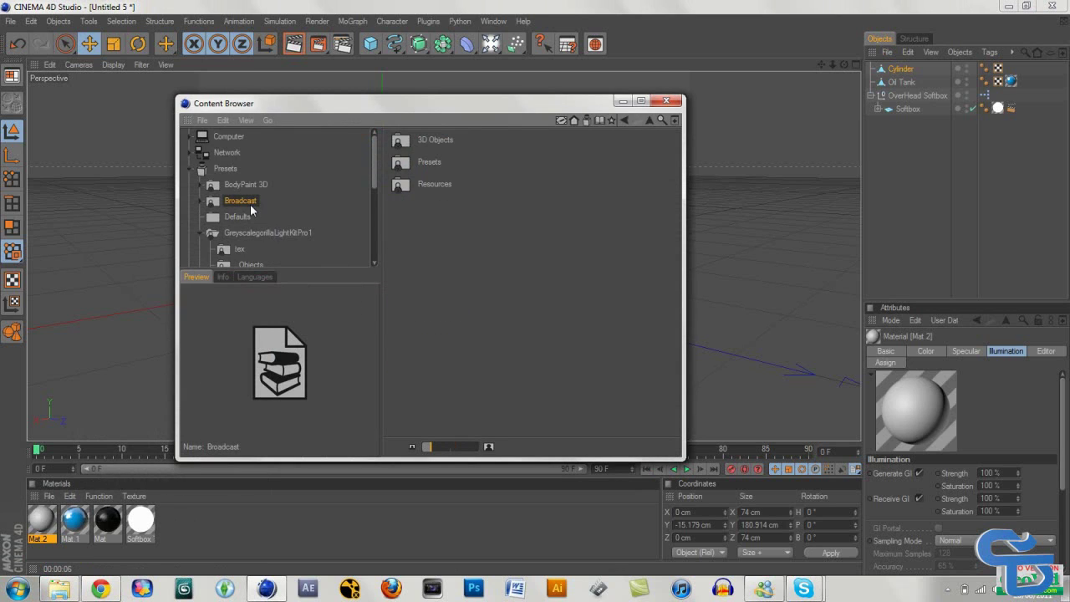
double_click(435, 186)
double_click(431, 250)
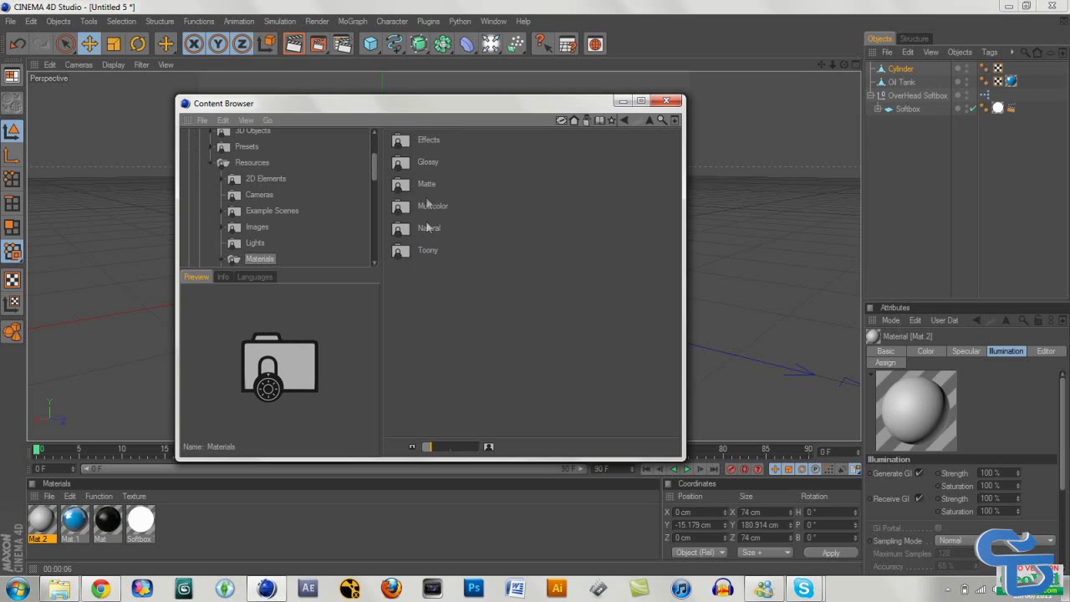
double_click(428, 161)
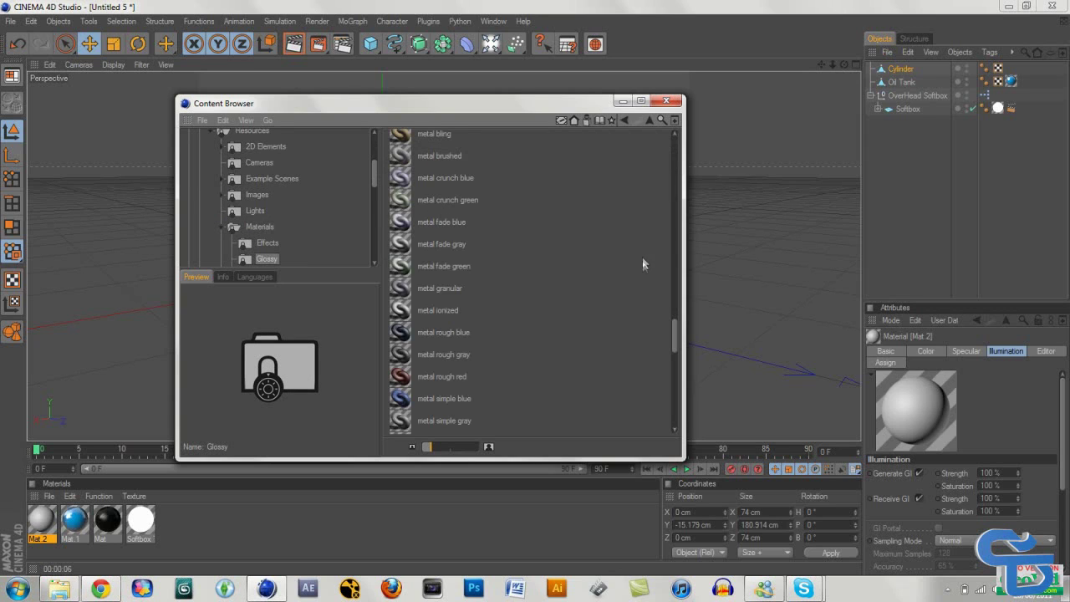
Apply the metal simple blue preset to the Cylinder casing and render the perspective view
drag(675, 324, 675, 344)
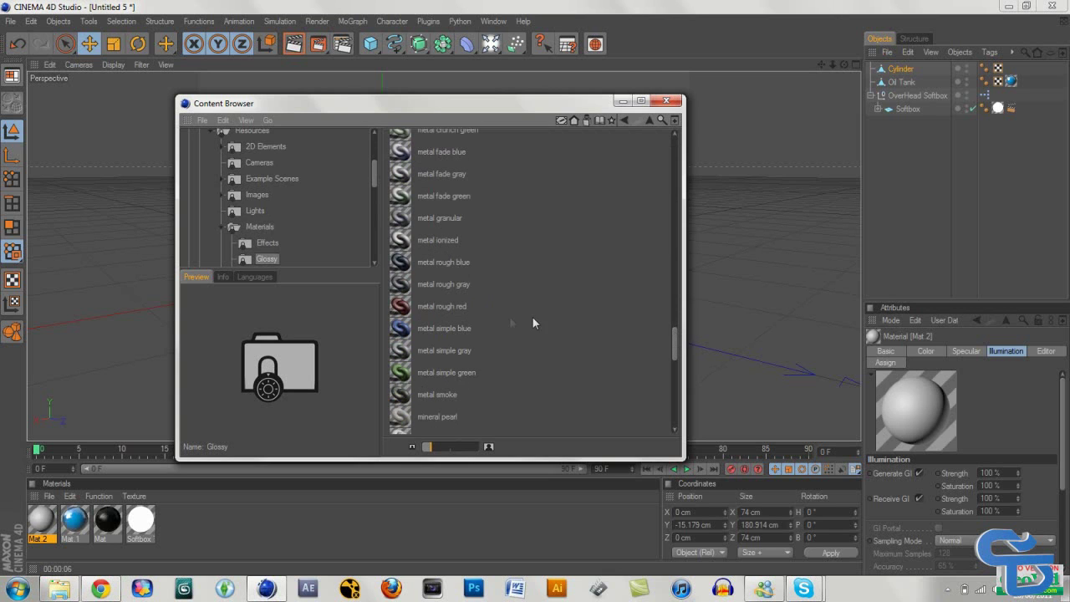
click(463, 328)
drag(481, 108, 828, 138)
drag(759, 353, 390, 333)
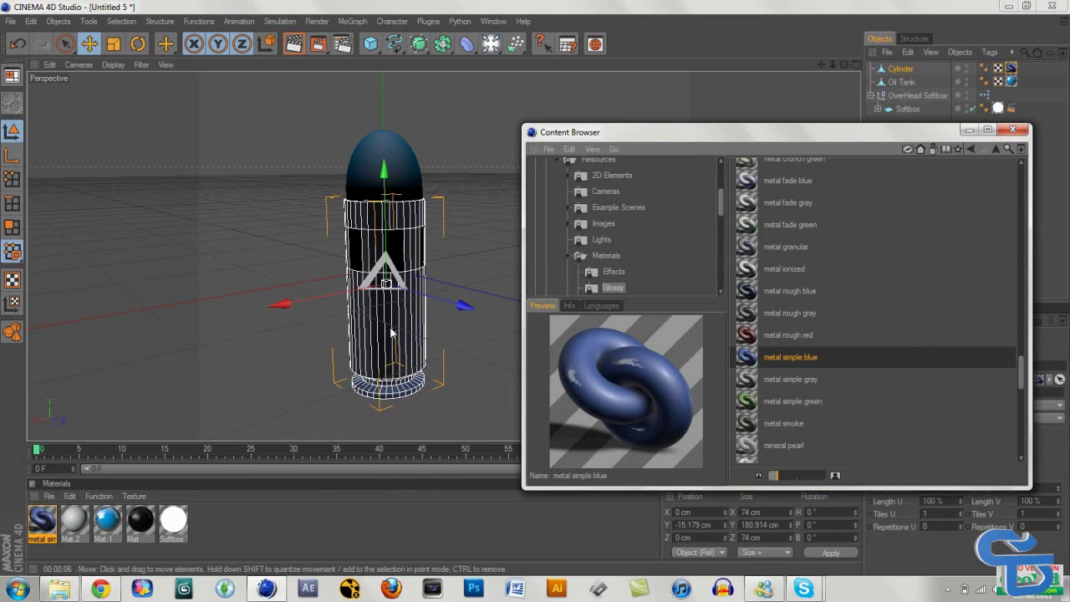
click(293, 45)
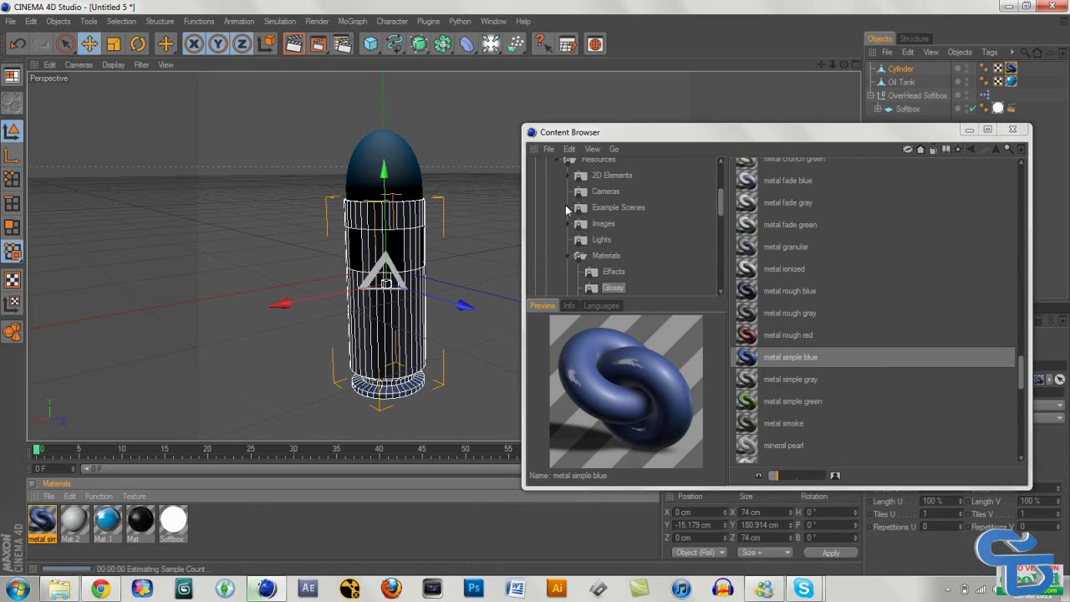
click(968, 130)
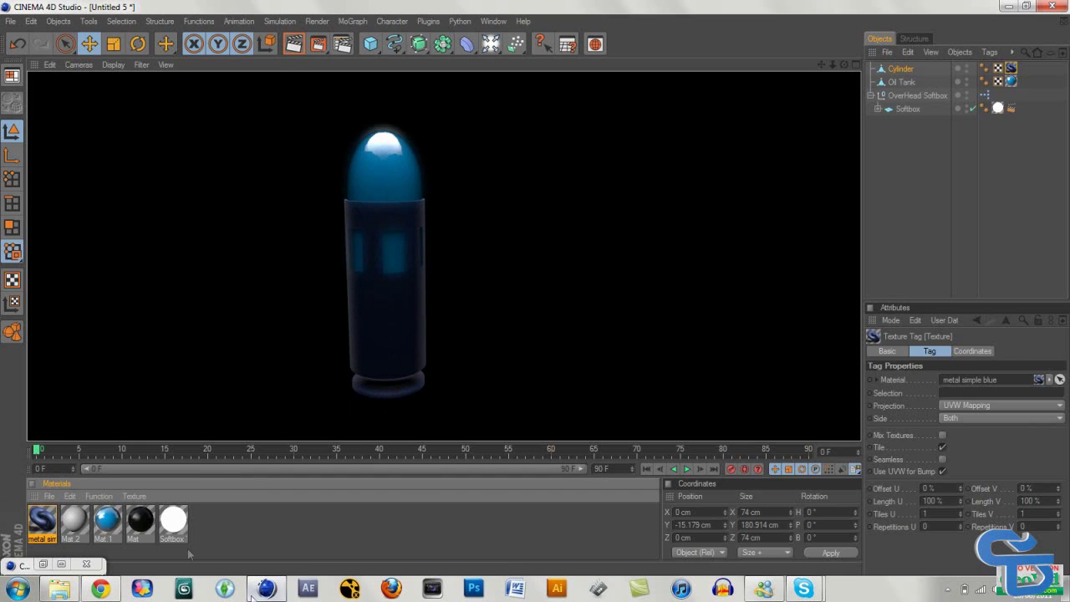
Create another blank material and check its bump settings
double_click(204, 530)
double_click(43, 518)
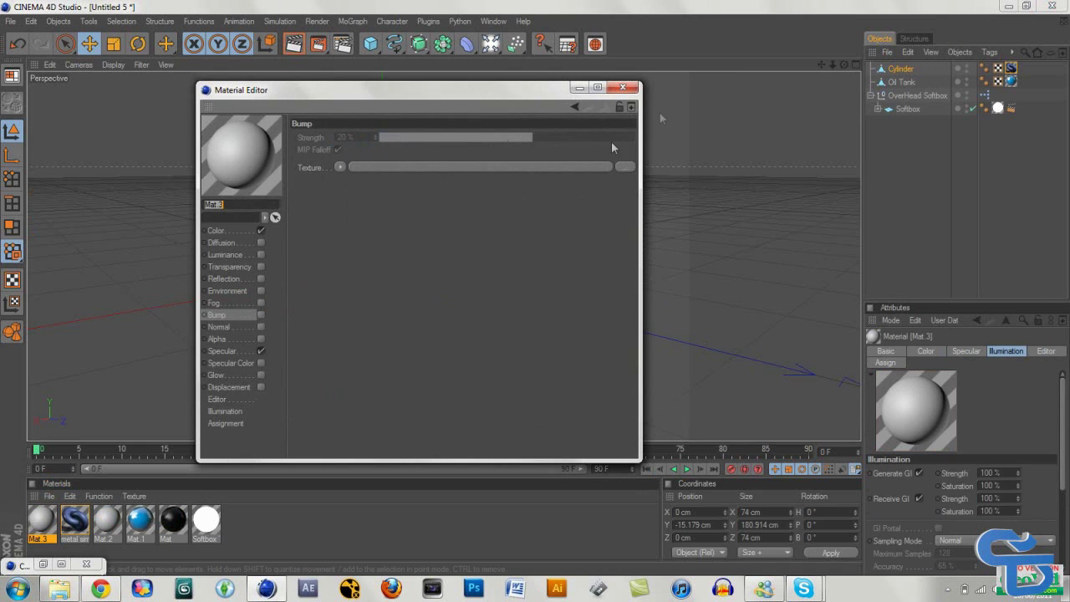
click(622, 87)
Replace the Cylinder's metal simple blue material with the metal ionized preset and render the perspective view
key(shift+F8)
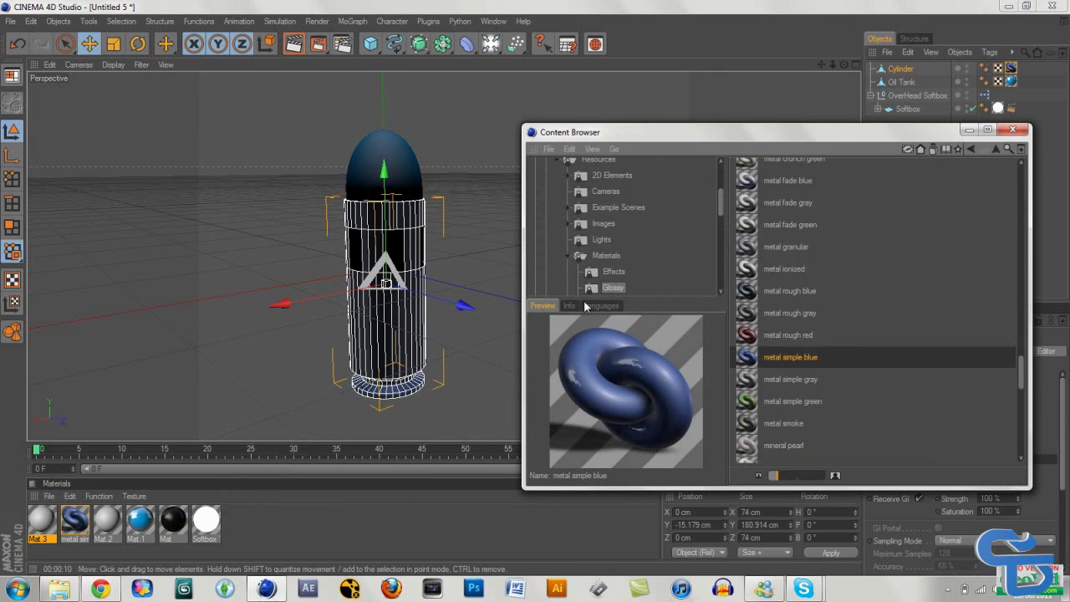
click(800, 288)
click(800, 273)
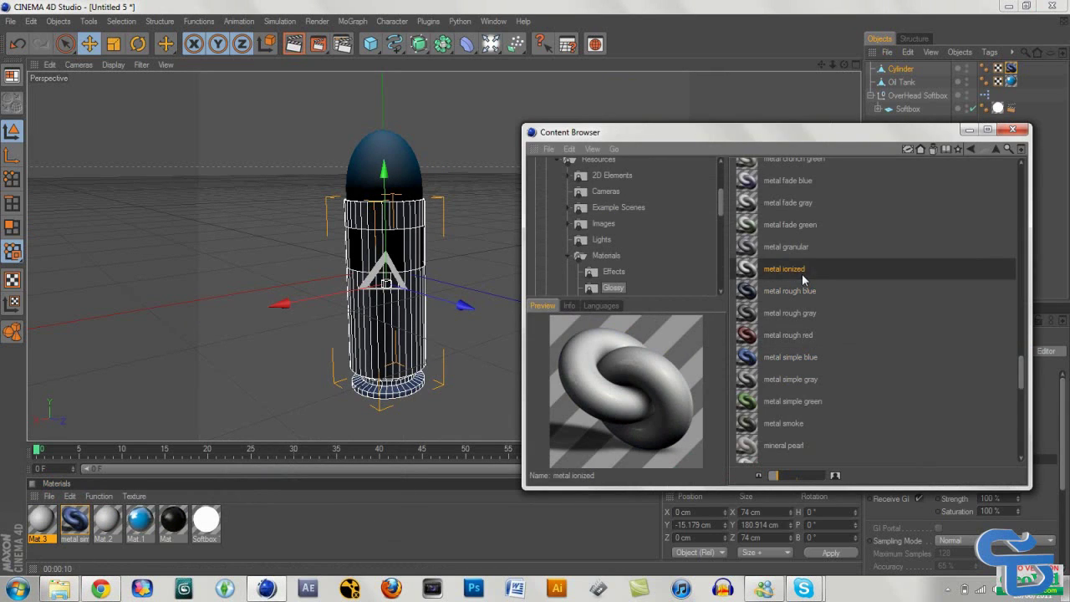
click(751, 270)
drag(352, 318, 353, 320)
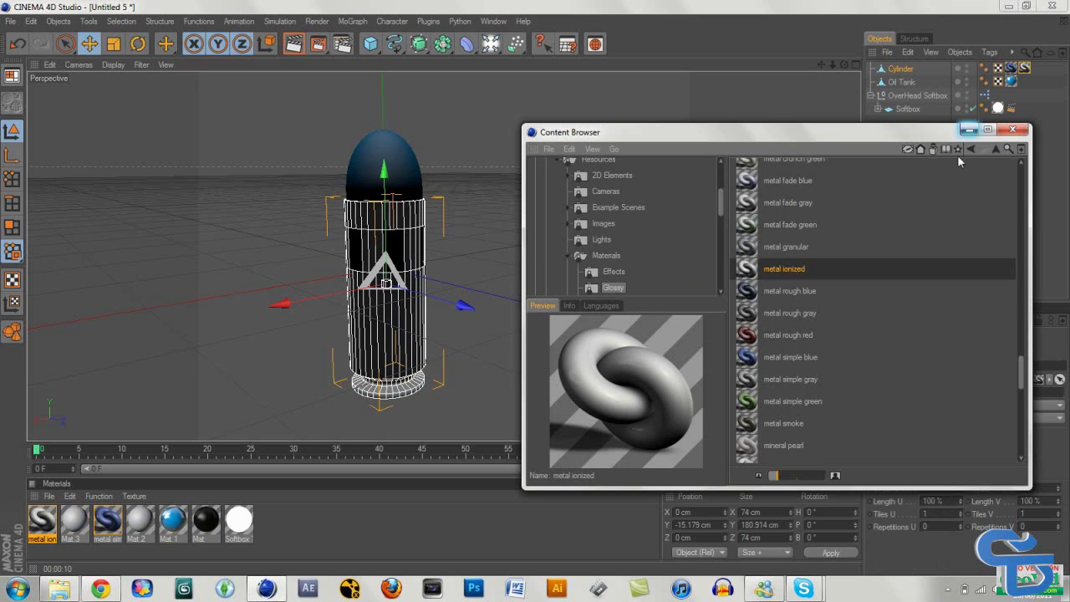
click(968, 130)
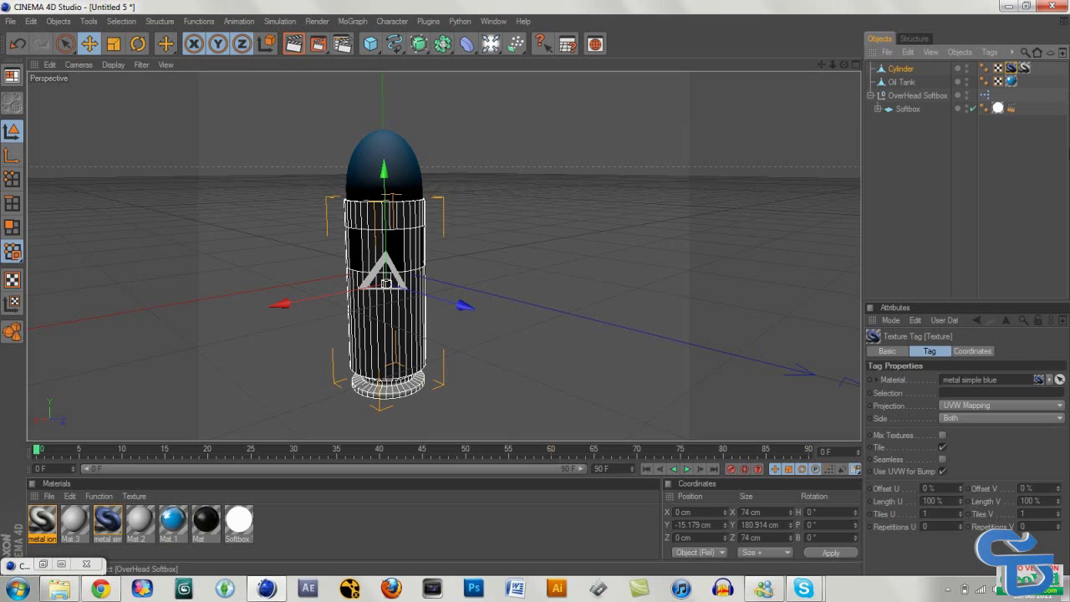
key(Delete)
click(292, 44)
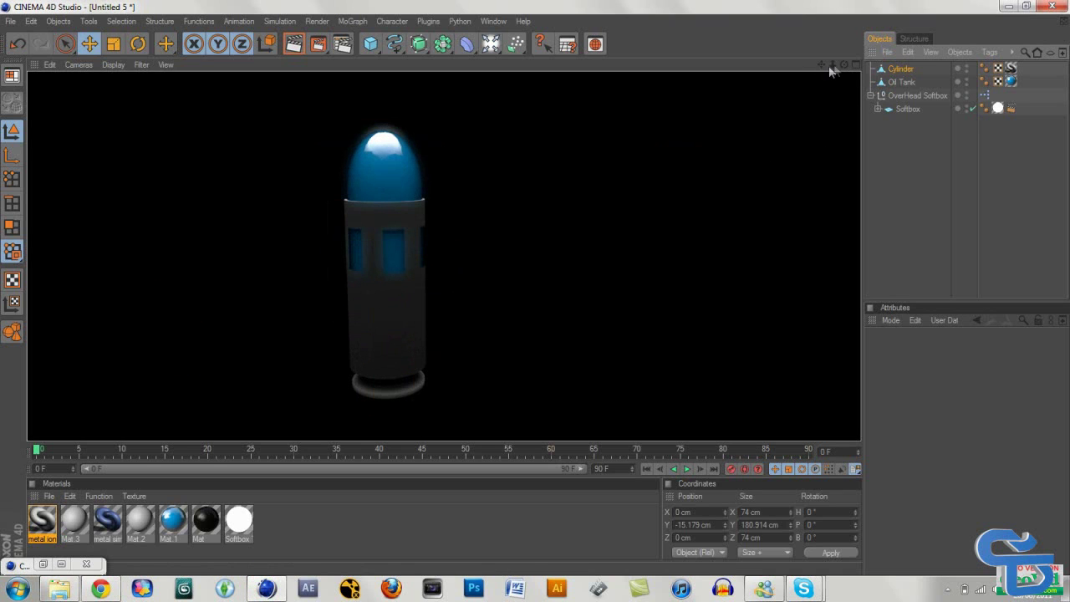
Add a light, raise it to about 75 cm on Y, and move it along Z clear of the bullet
drag(842, 65, 711, 159)
drag(832, 94, 846, 71)
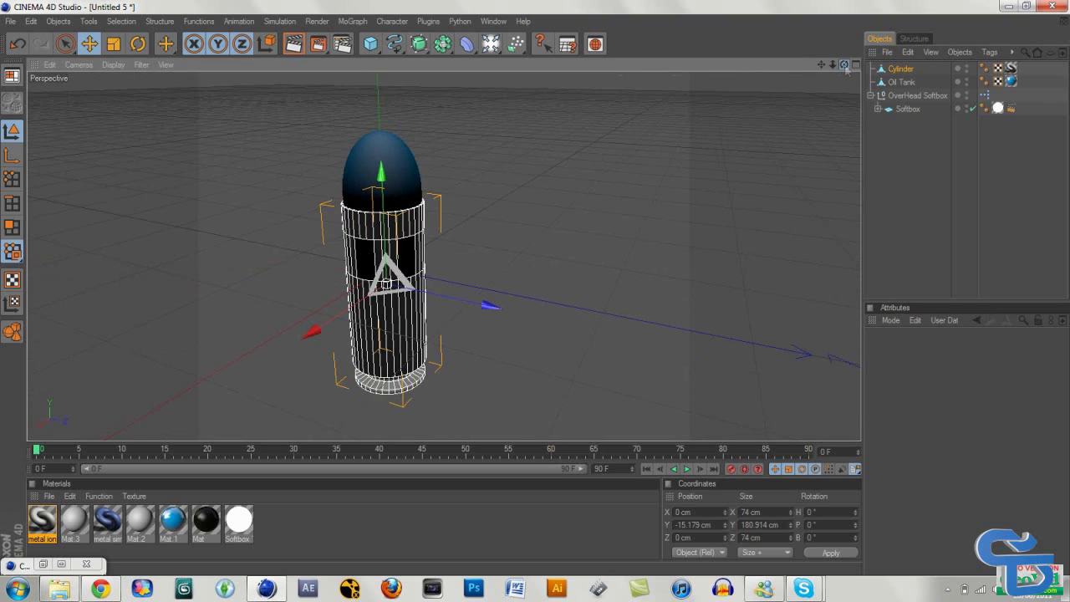
click(490, 44)
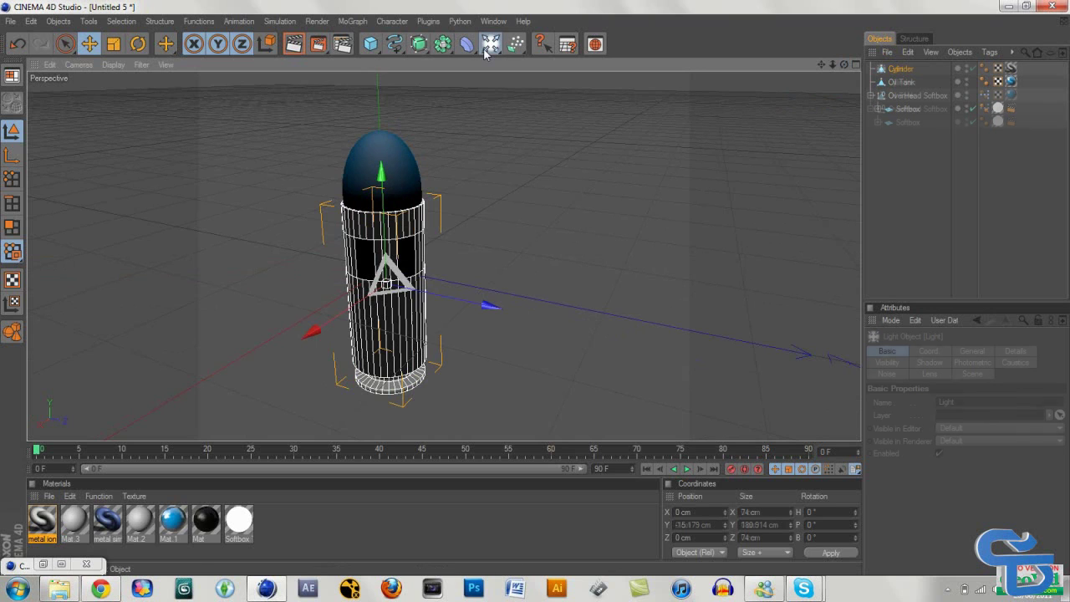
drag(381, 159, 377, 81)
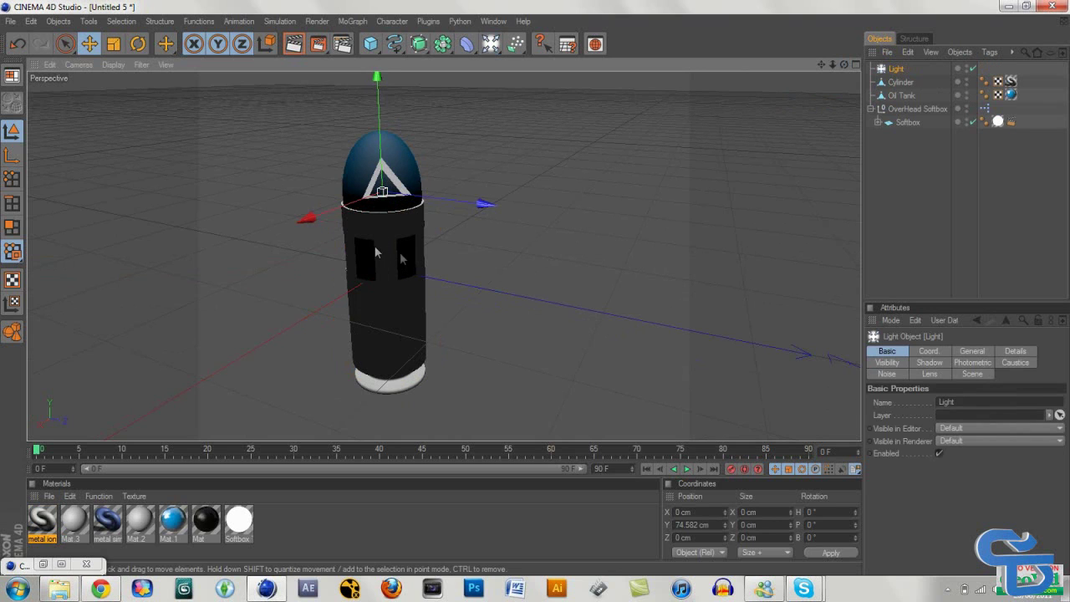
drag(493, 204, 612, 220)
click(397, 273)
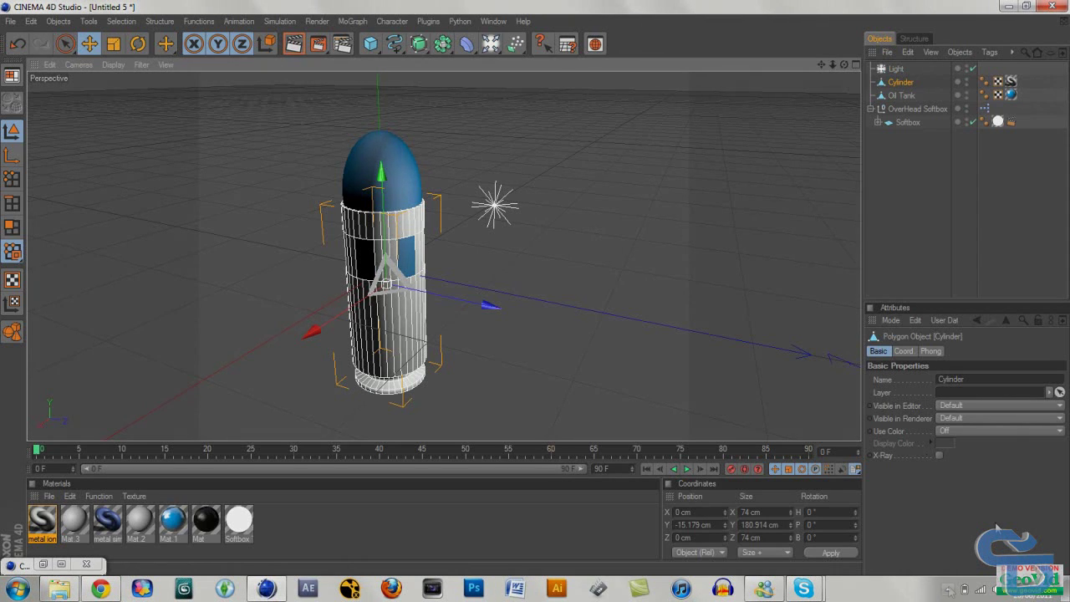
click(947, 589)
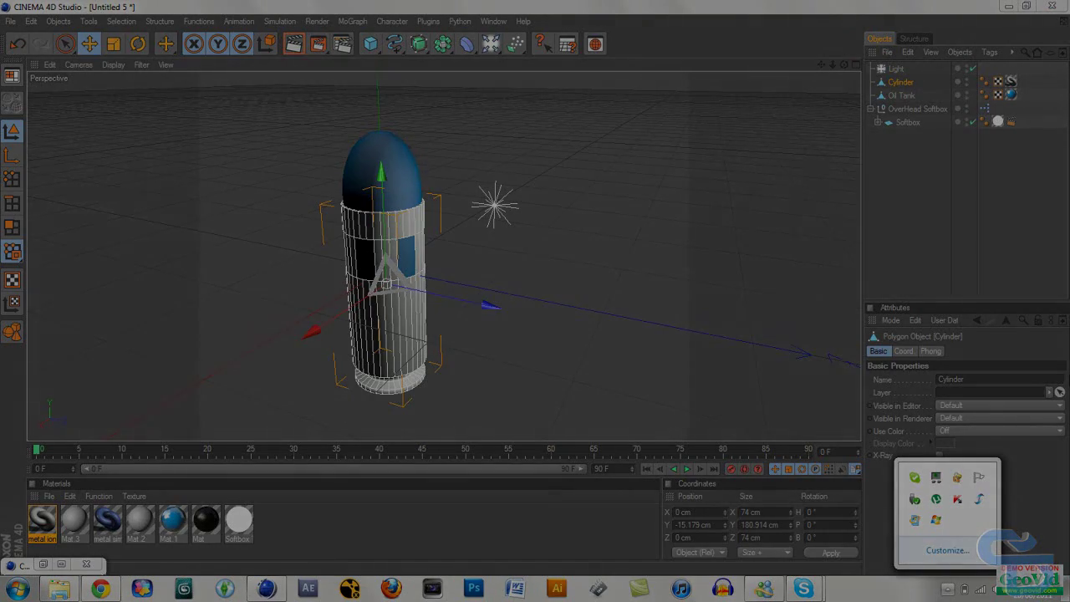